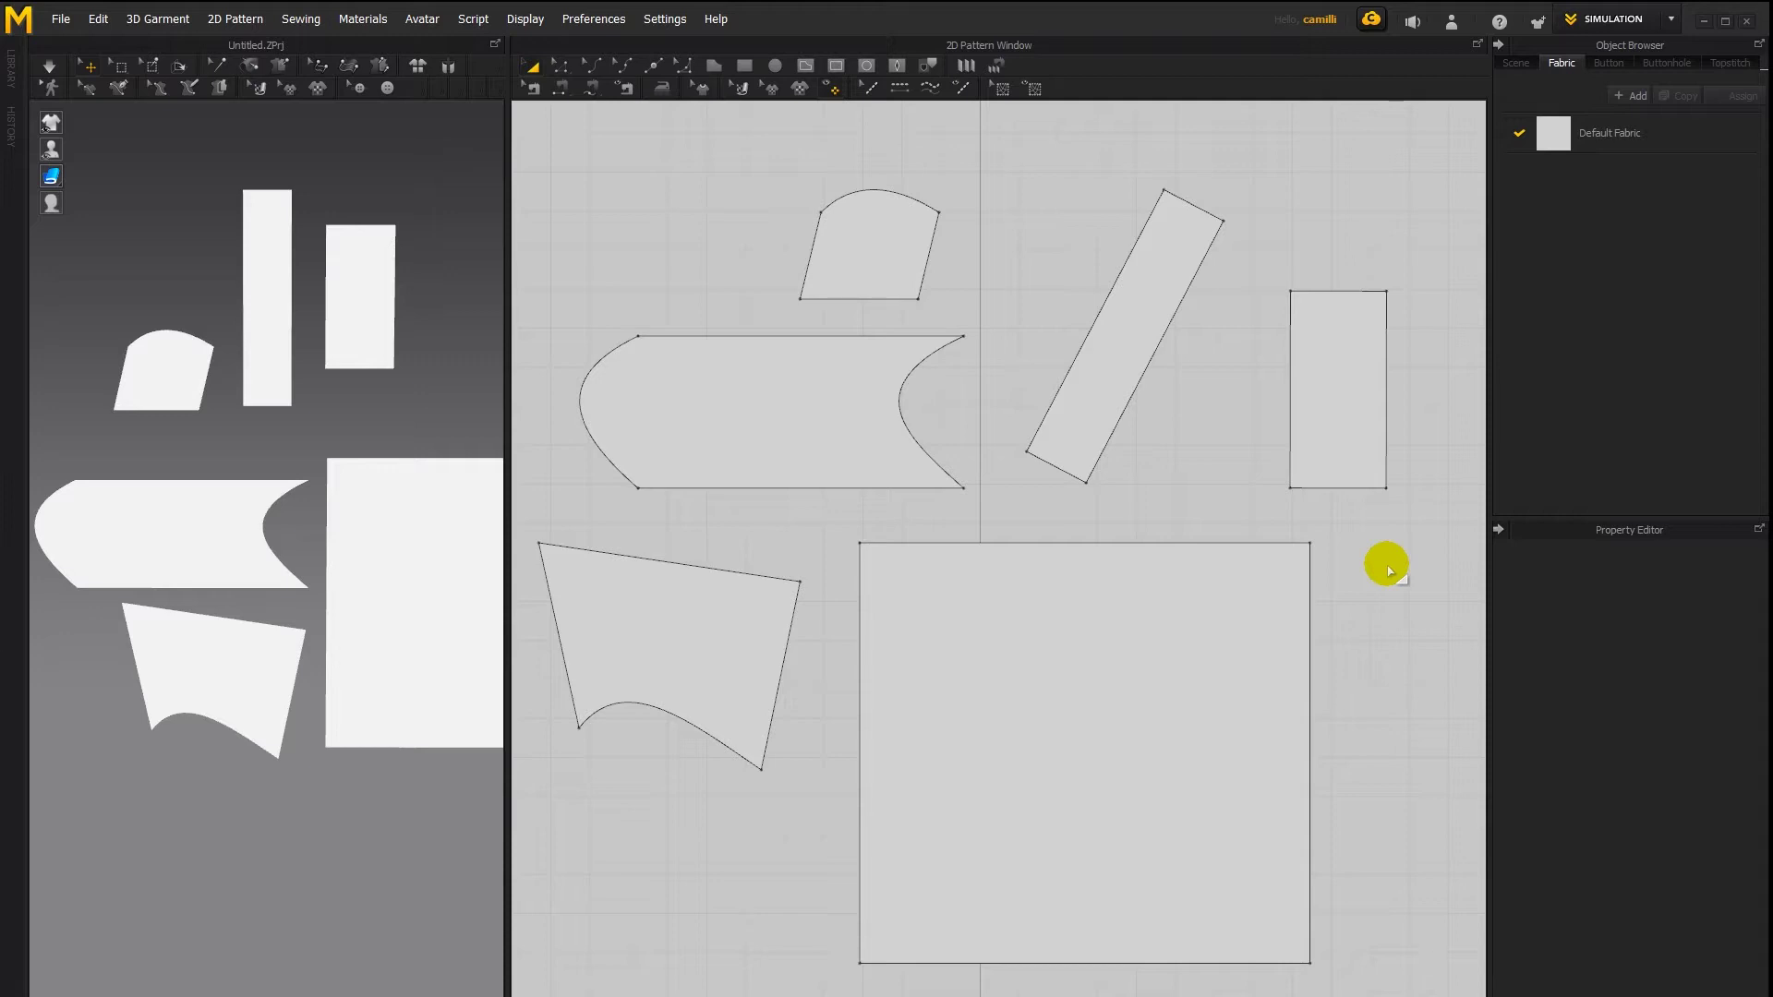
Give the Default Fabric the 'texture for tutorial' star-and-smiley image as its texture
left_click(1686, 137)
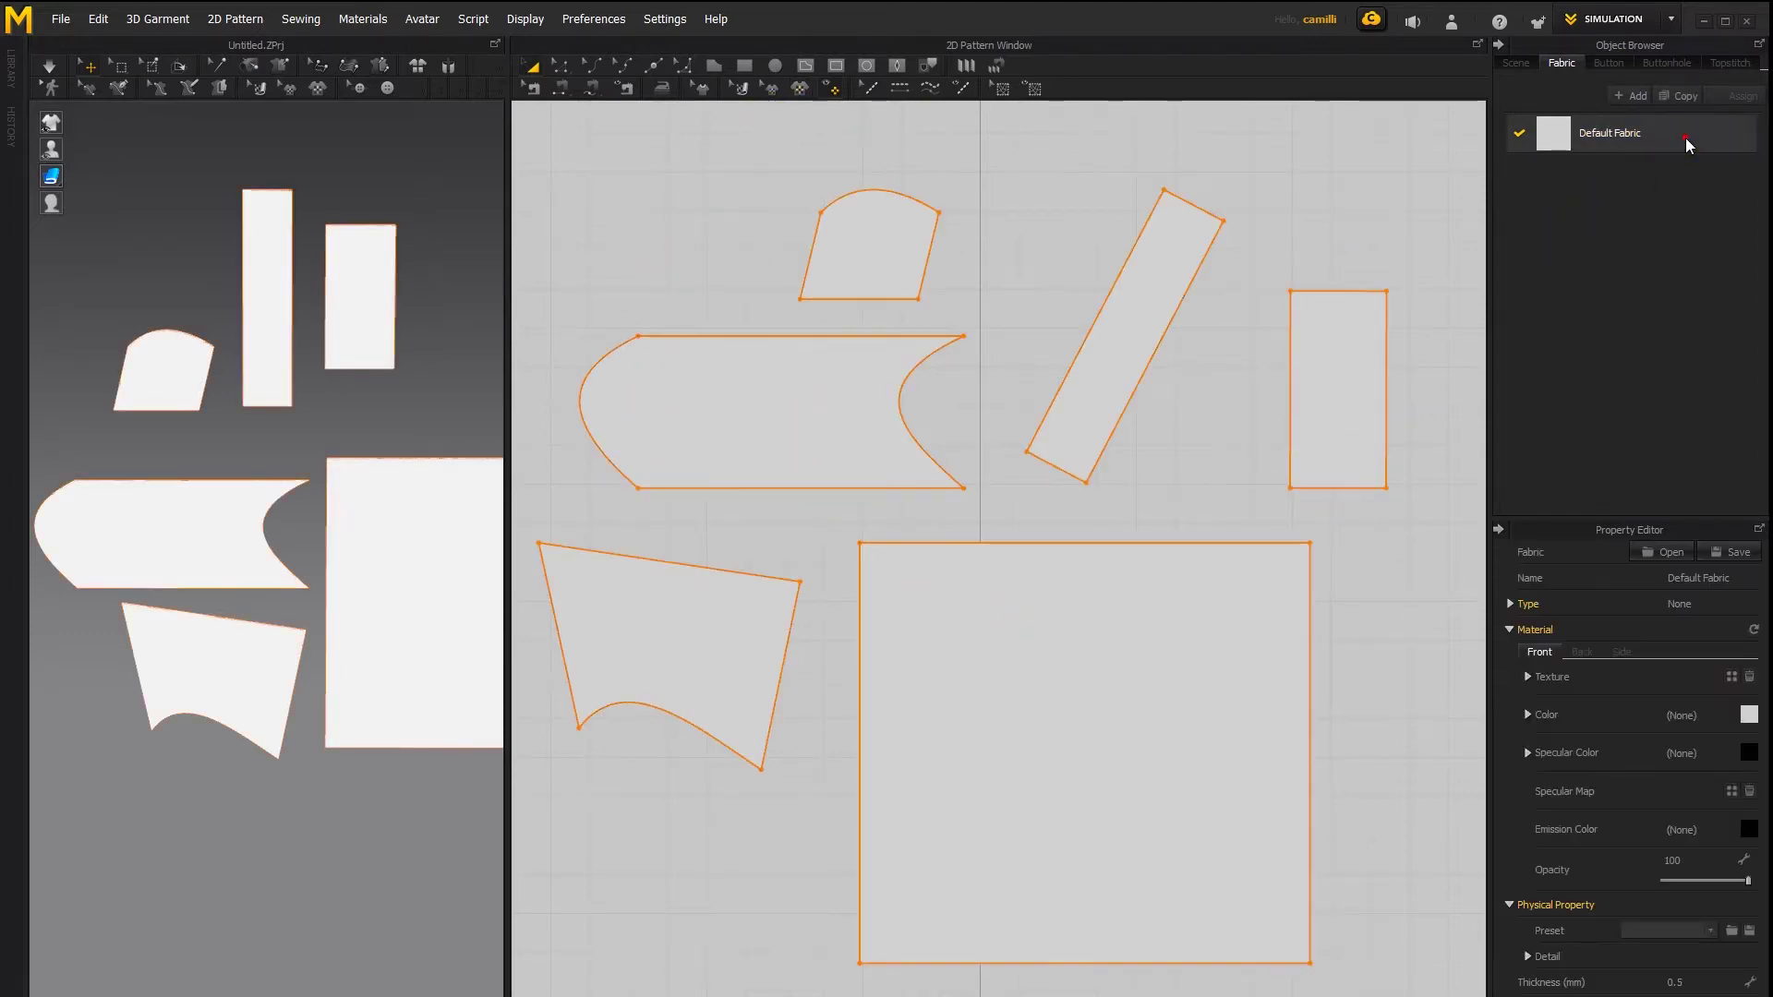
left_click(1733, 679)
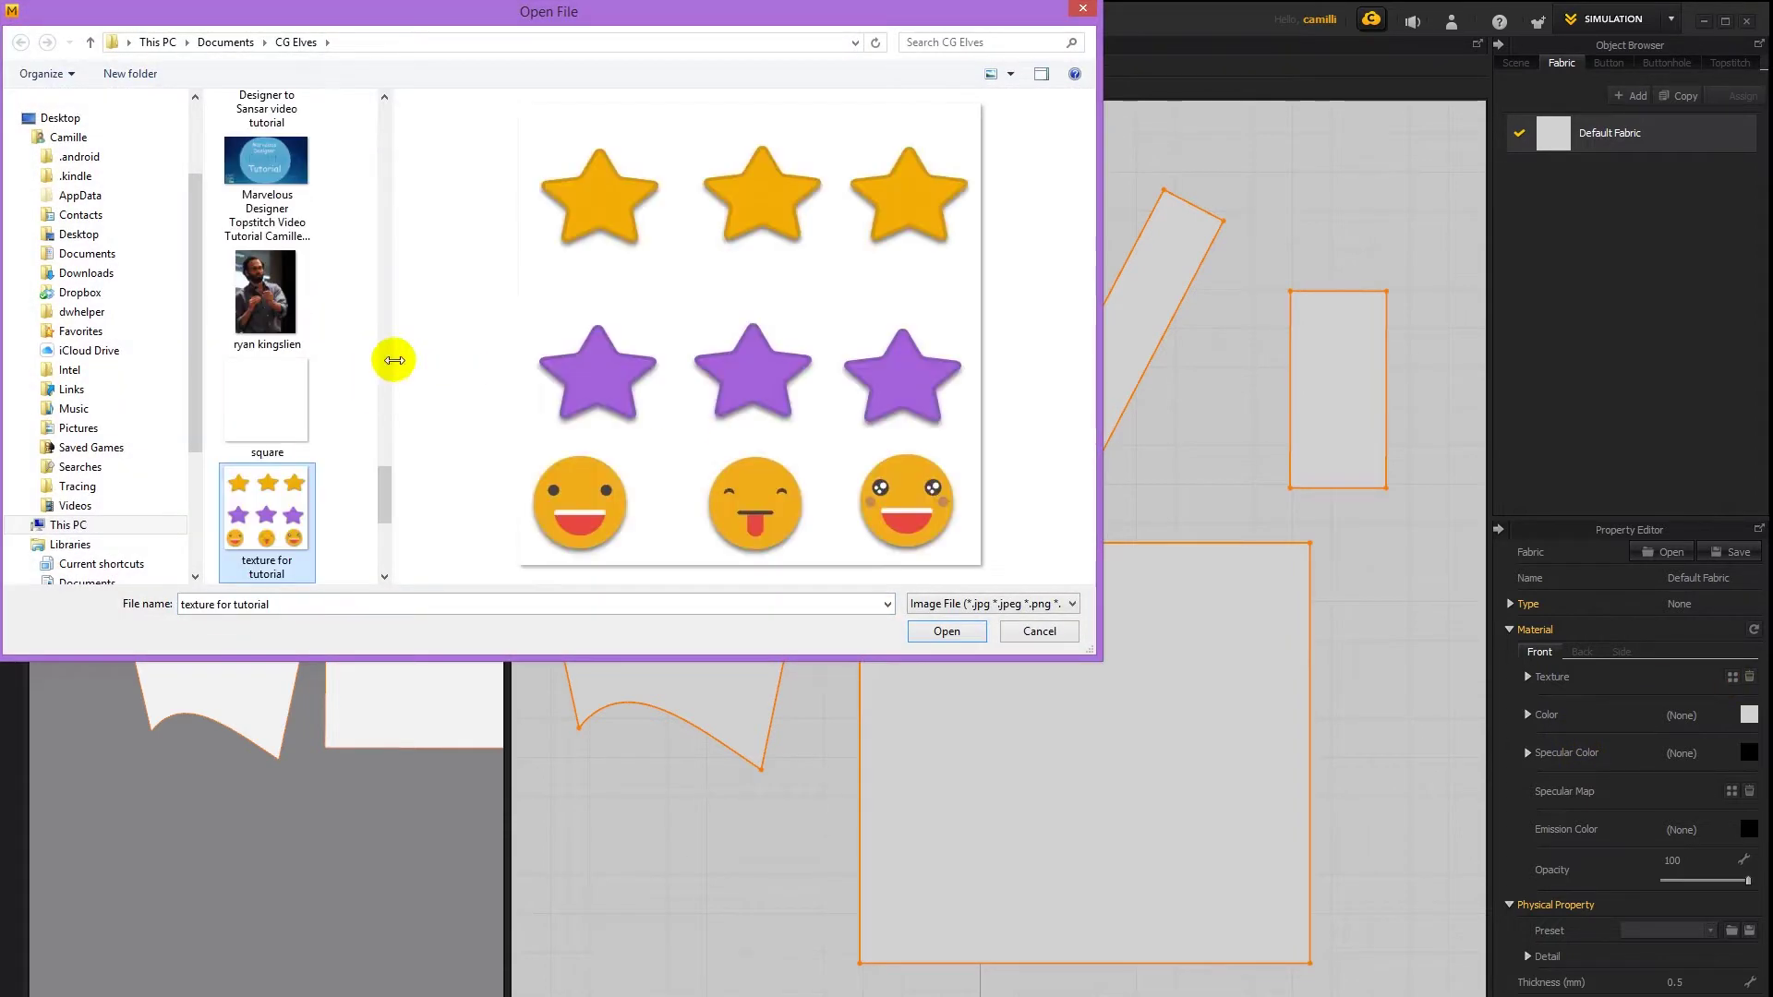
left_click(942, 634)
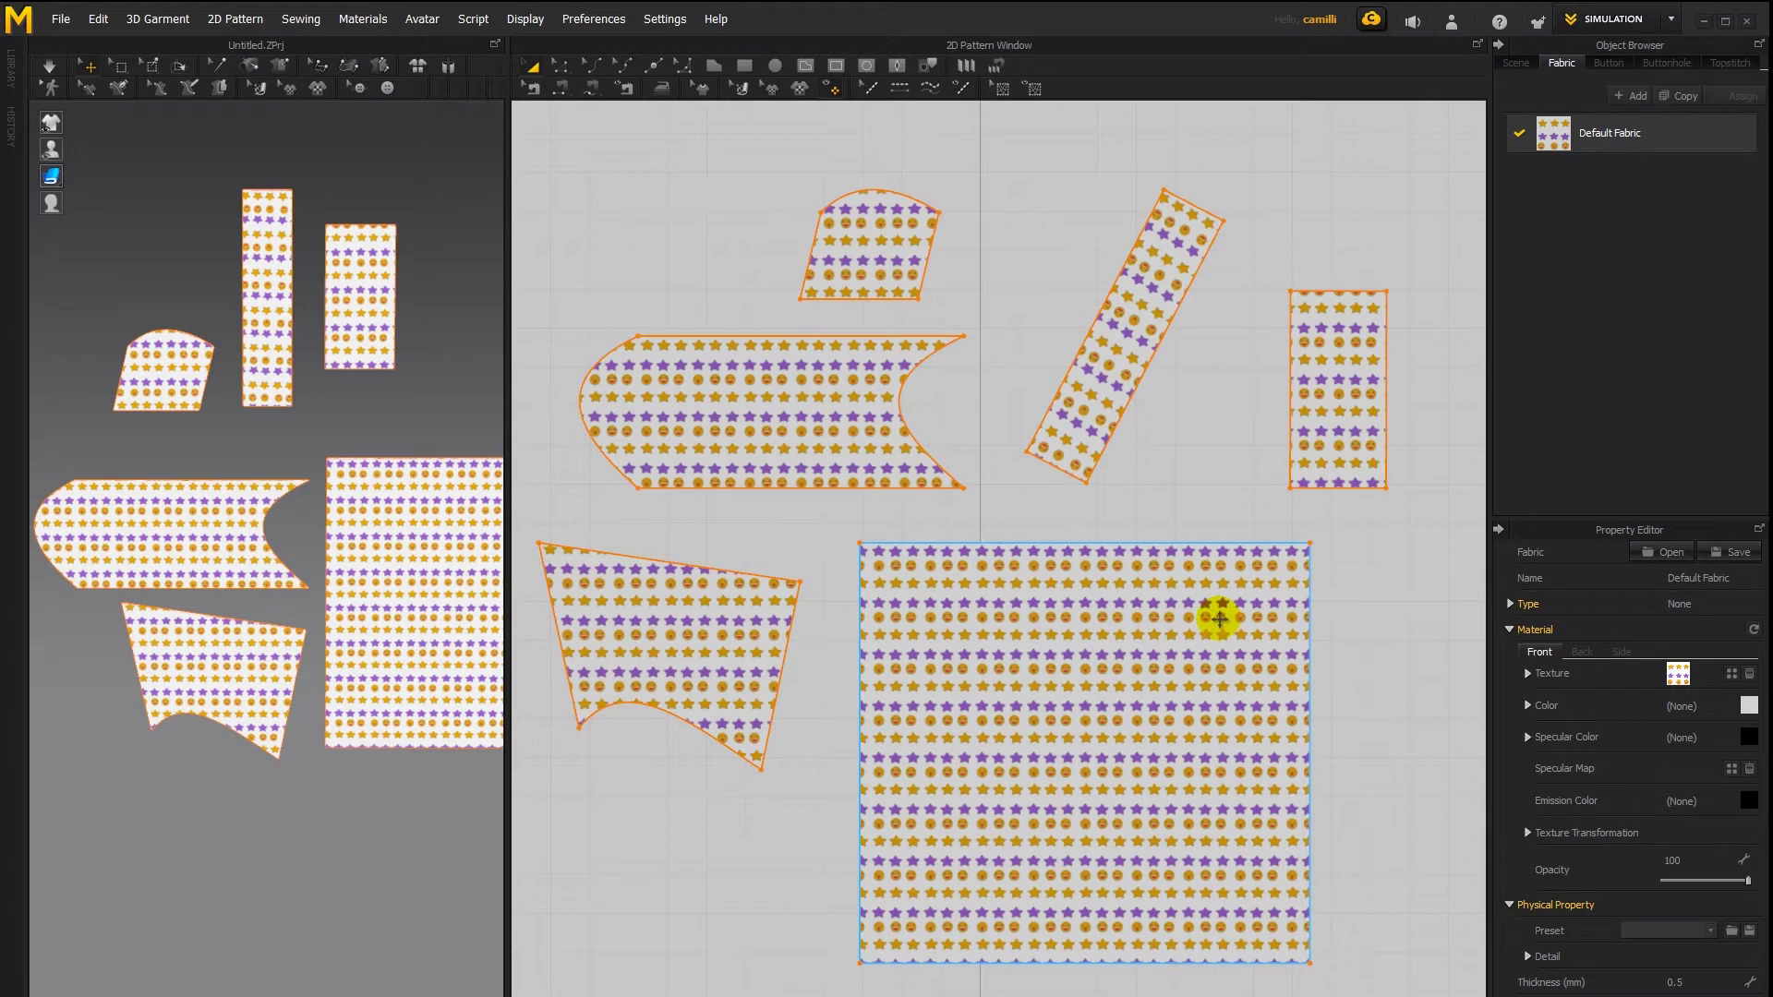
With Edit Texture (2D), drag the large square's print left and down within the piece
left_click(741, 88)
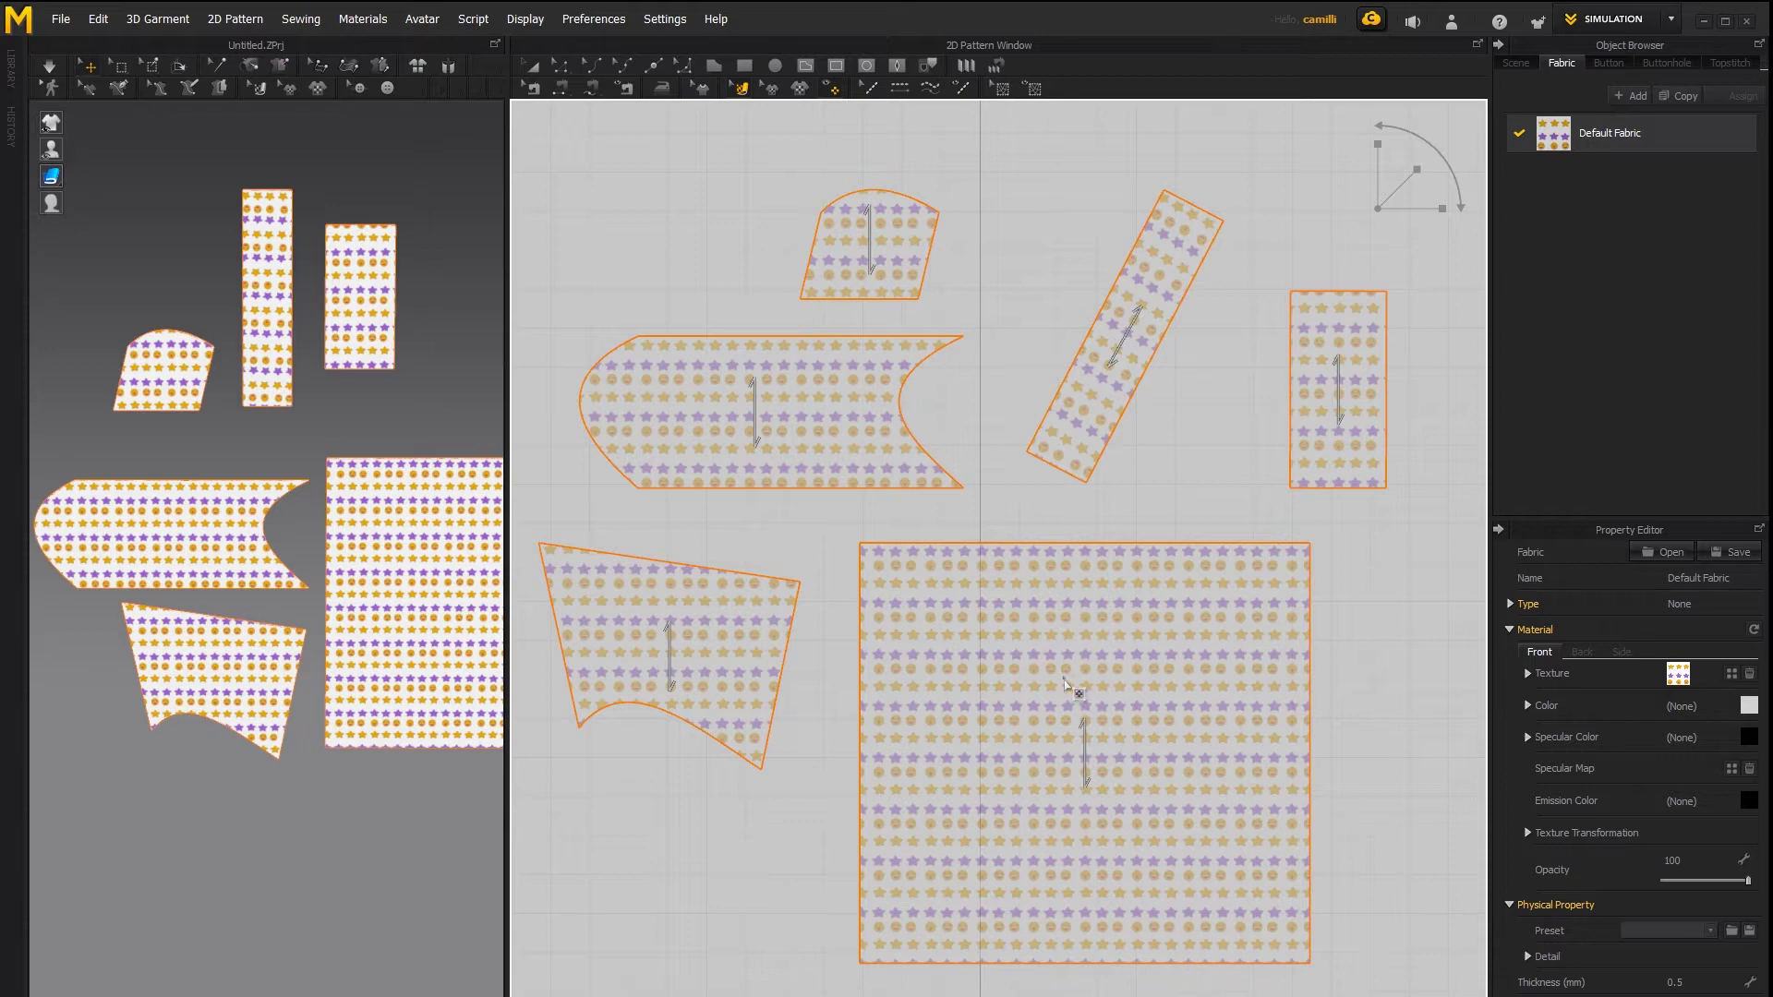
left_click_drag(1064, 683, 1111, 688)
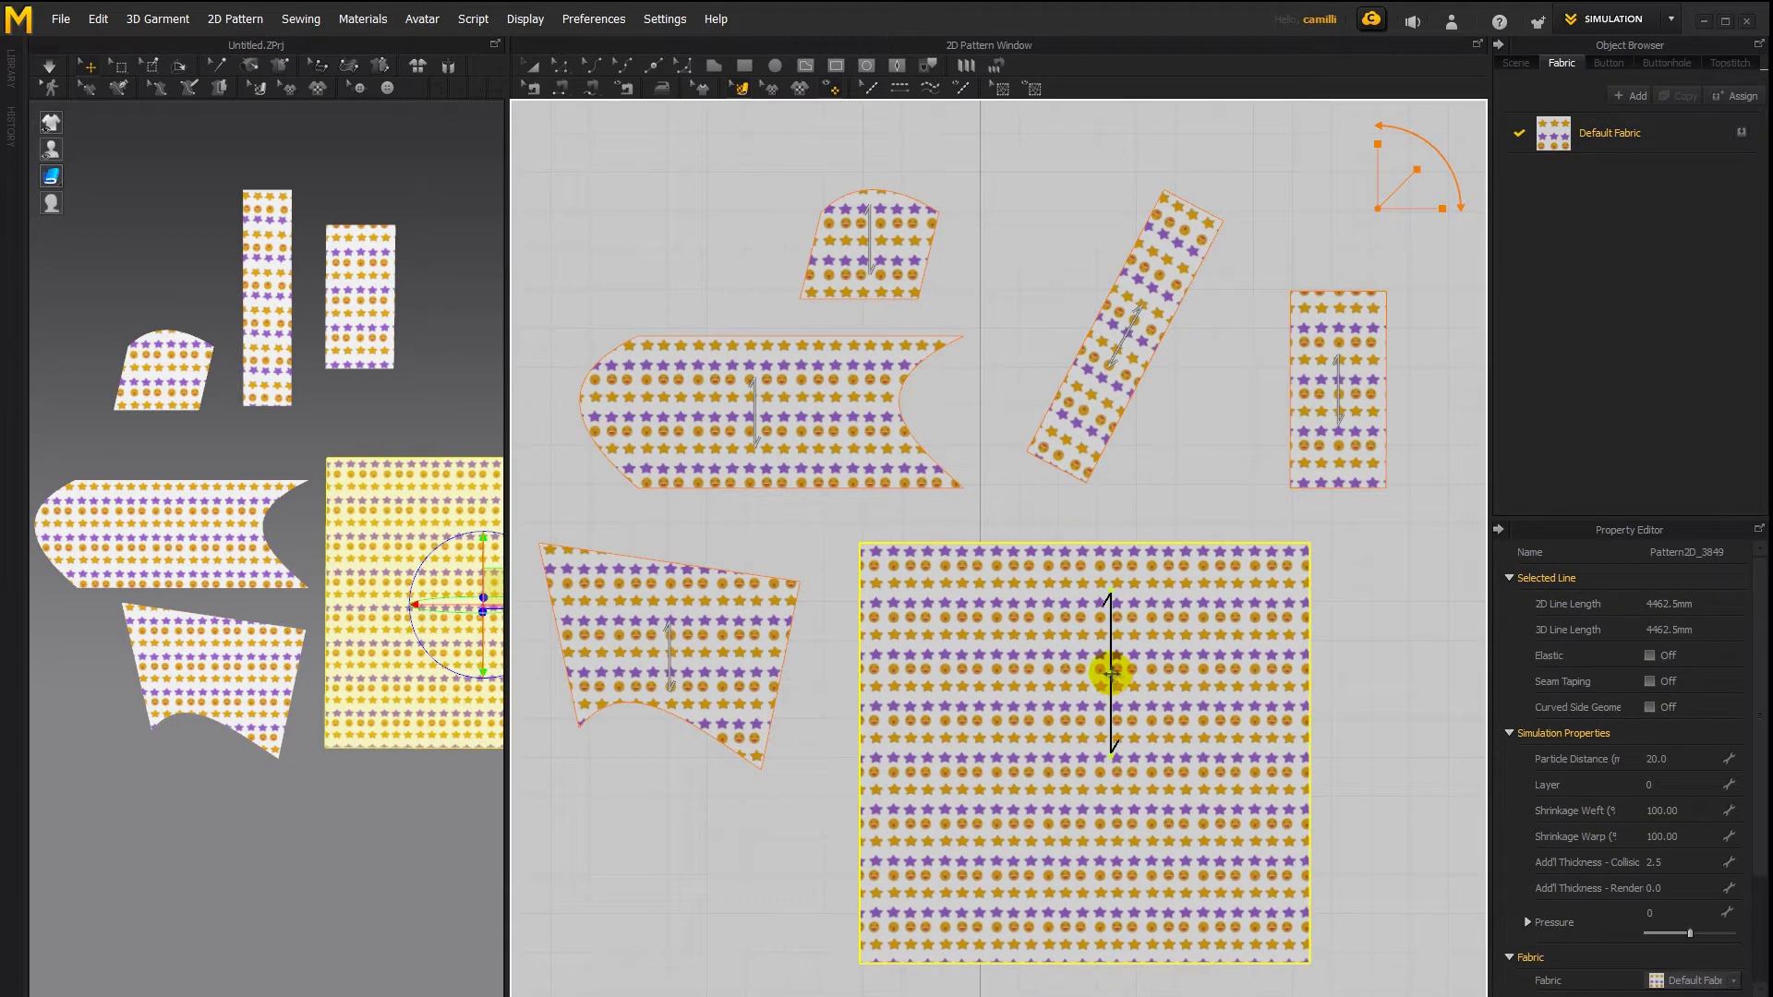
left_click_drag(1111, 673, 1091, 713)
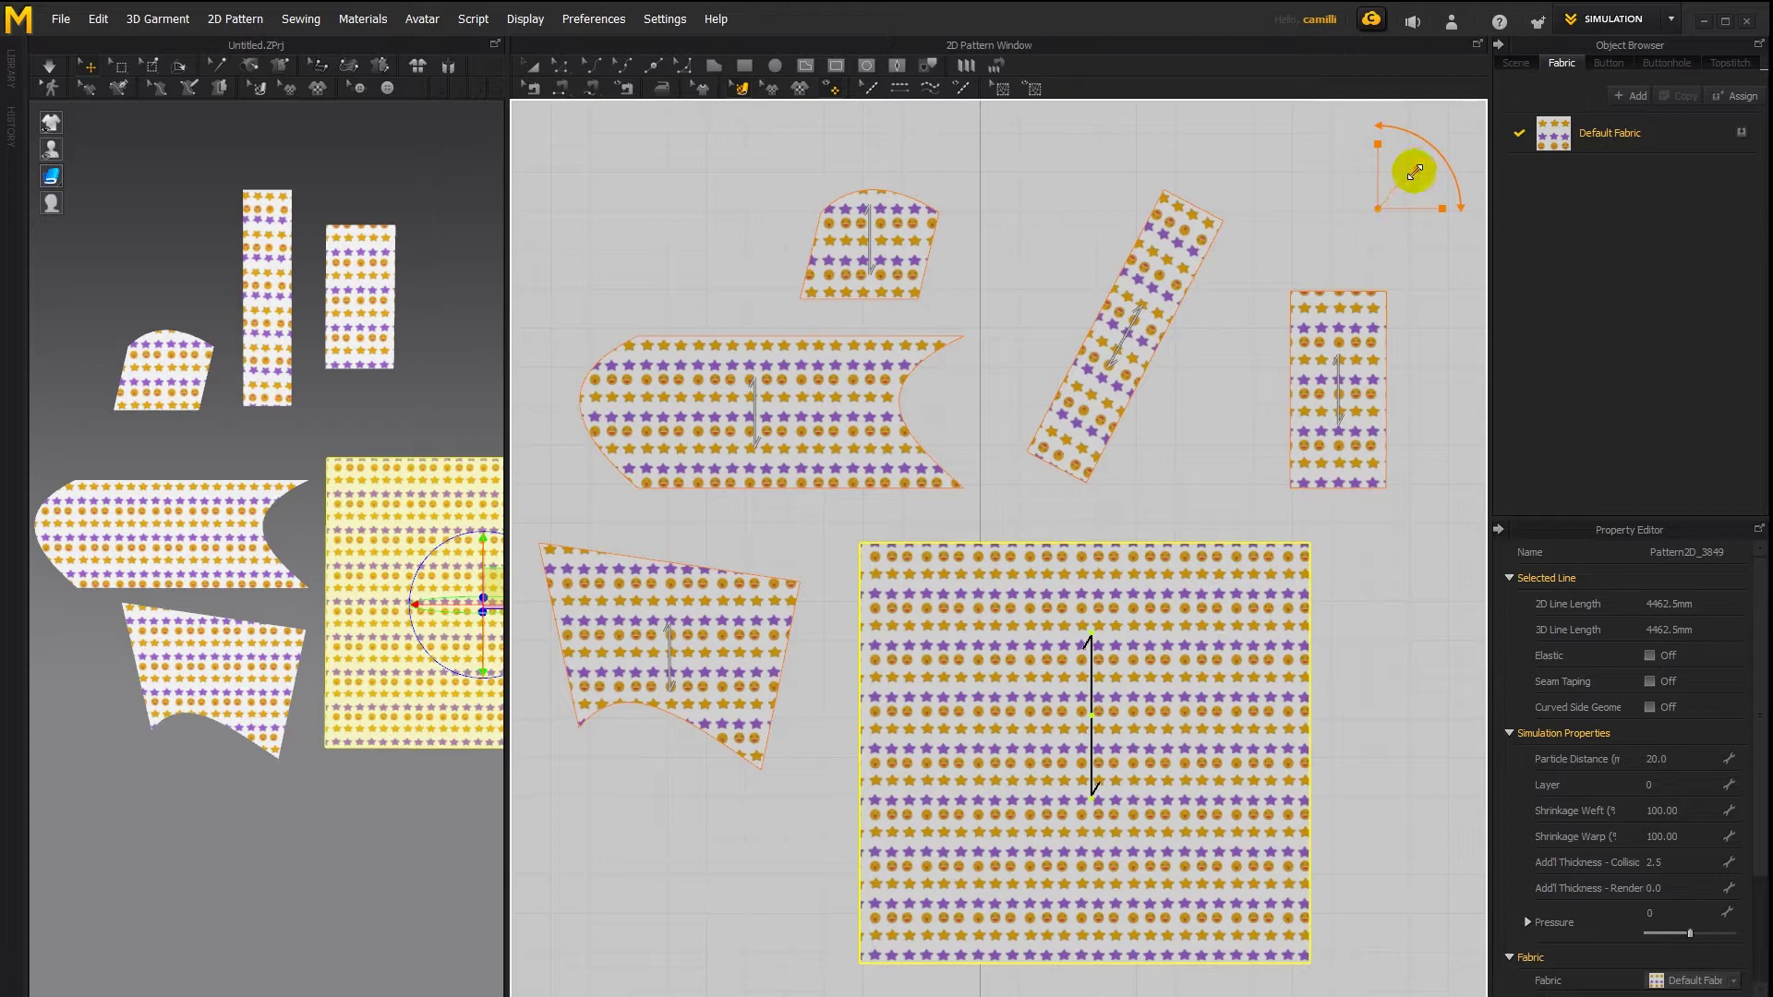
Enlarge the print, stretch it taller and wider on all pieces, then return it to a small repeat
left_click_drag(1415, 172, 1574, 104)
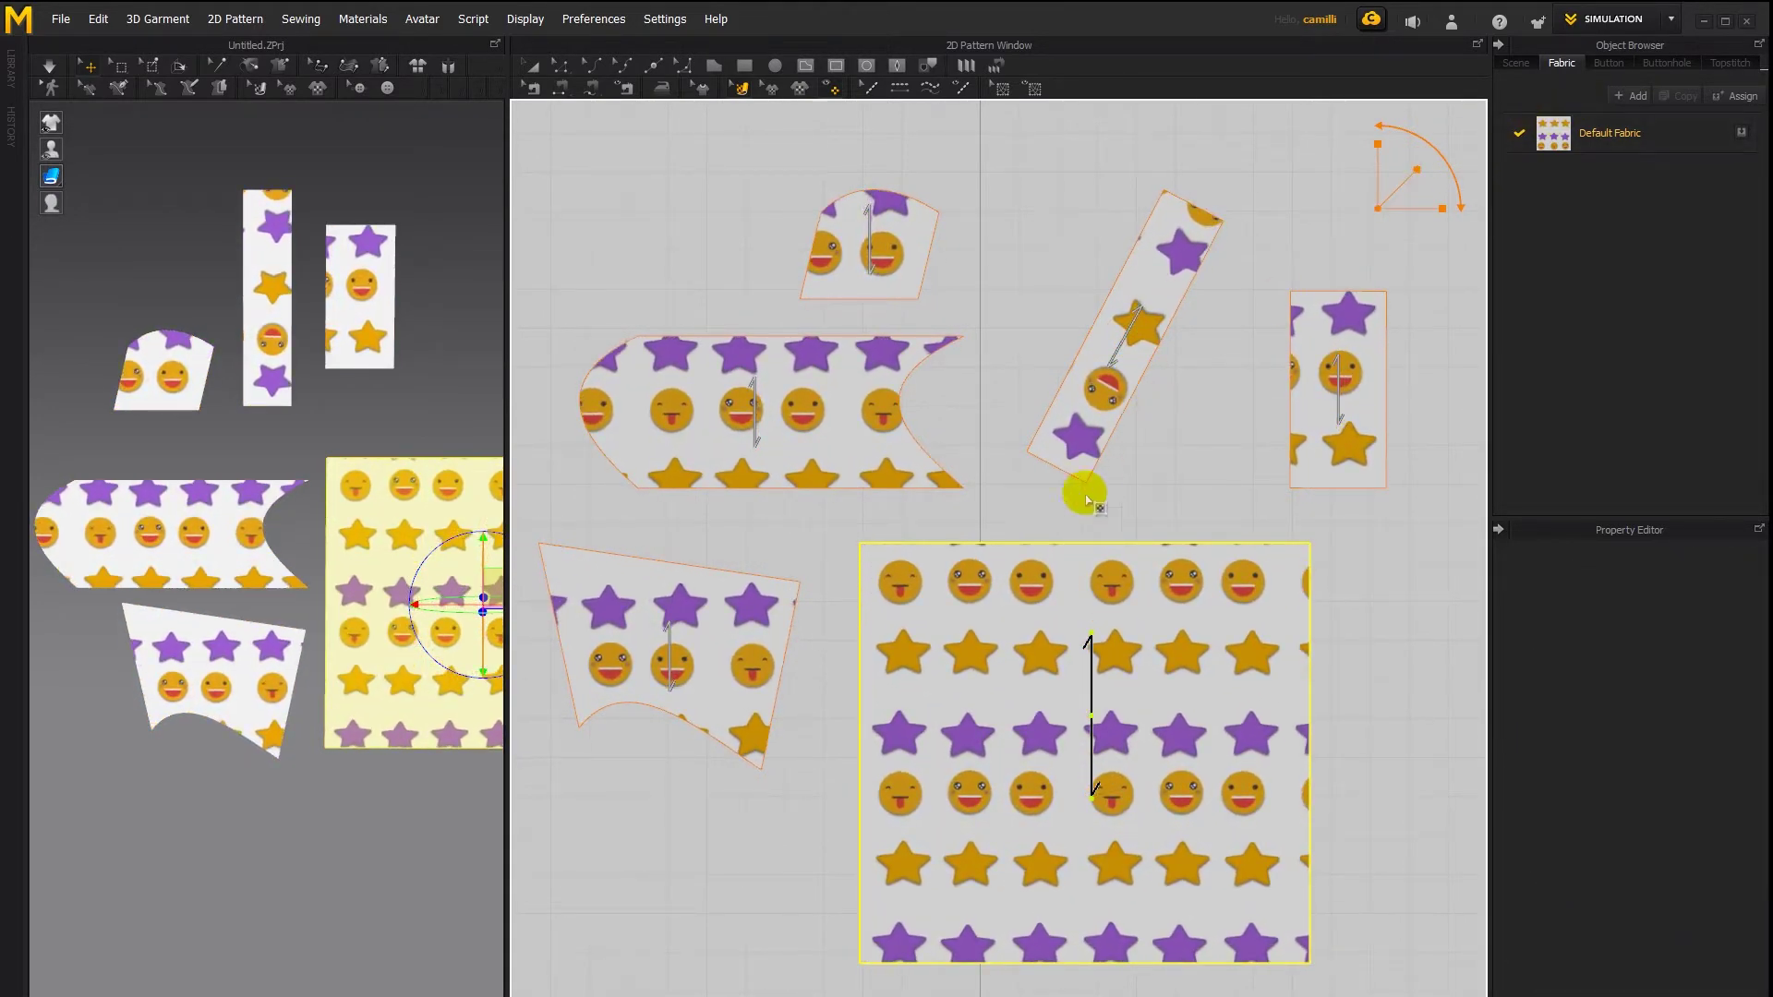
left_click(1038, 663)
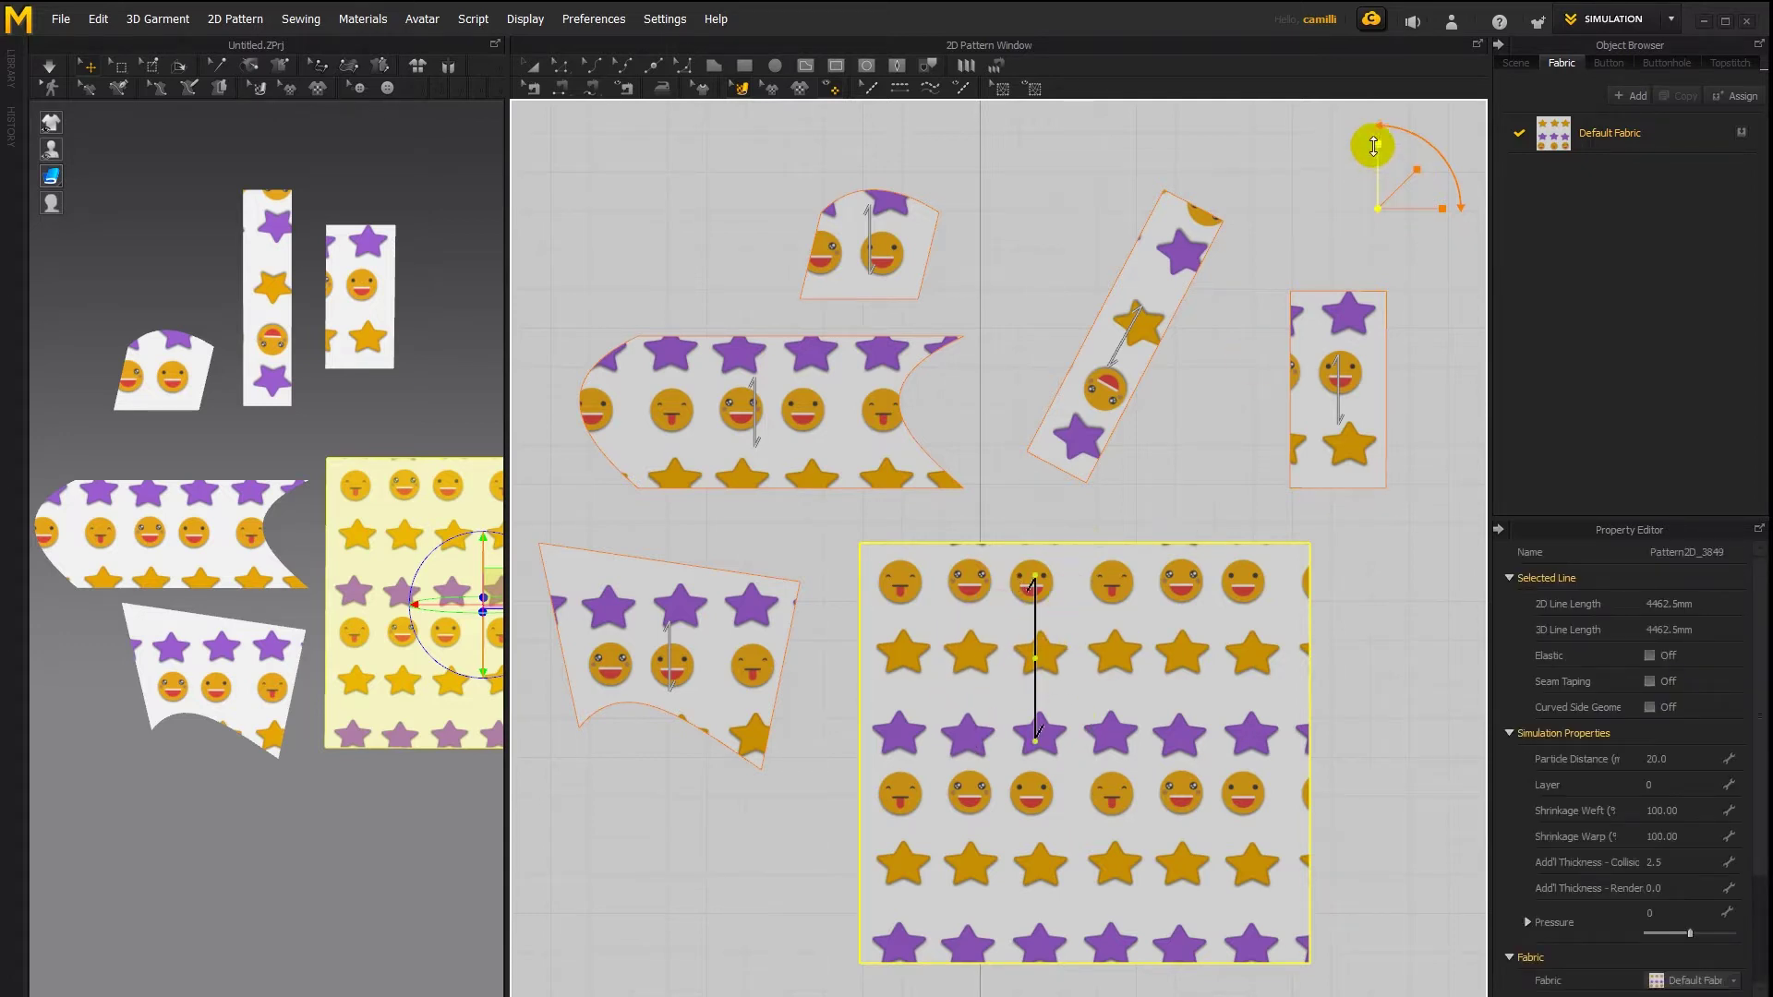
mouse_move(1377, 146)
left_mouse_down()
mouse_move(1373, 58)
mouse_move(1373, 174)
mouse_move(1372, 74)
mouse_move(1366, 139)
left_mouse_up()
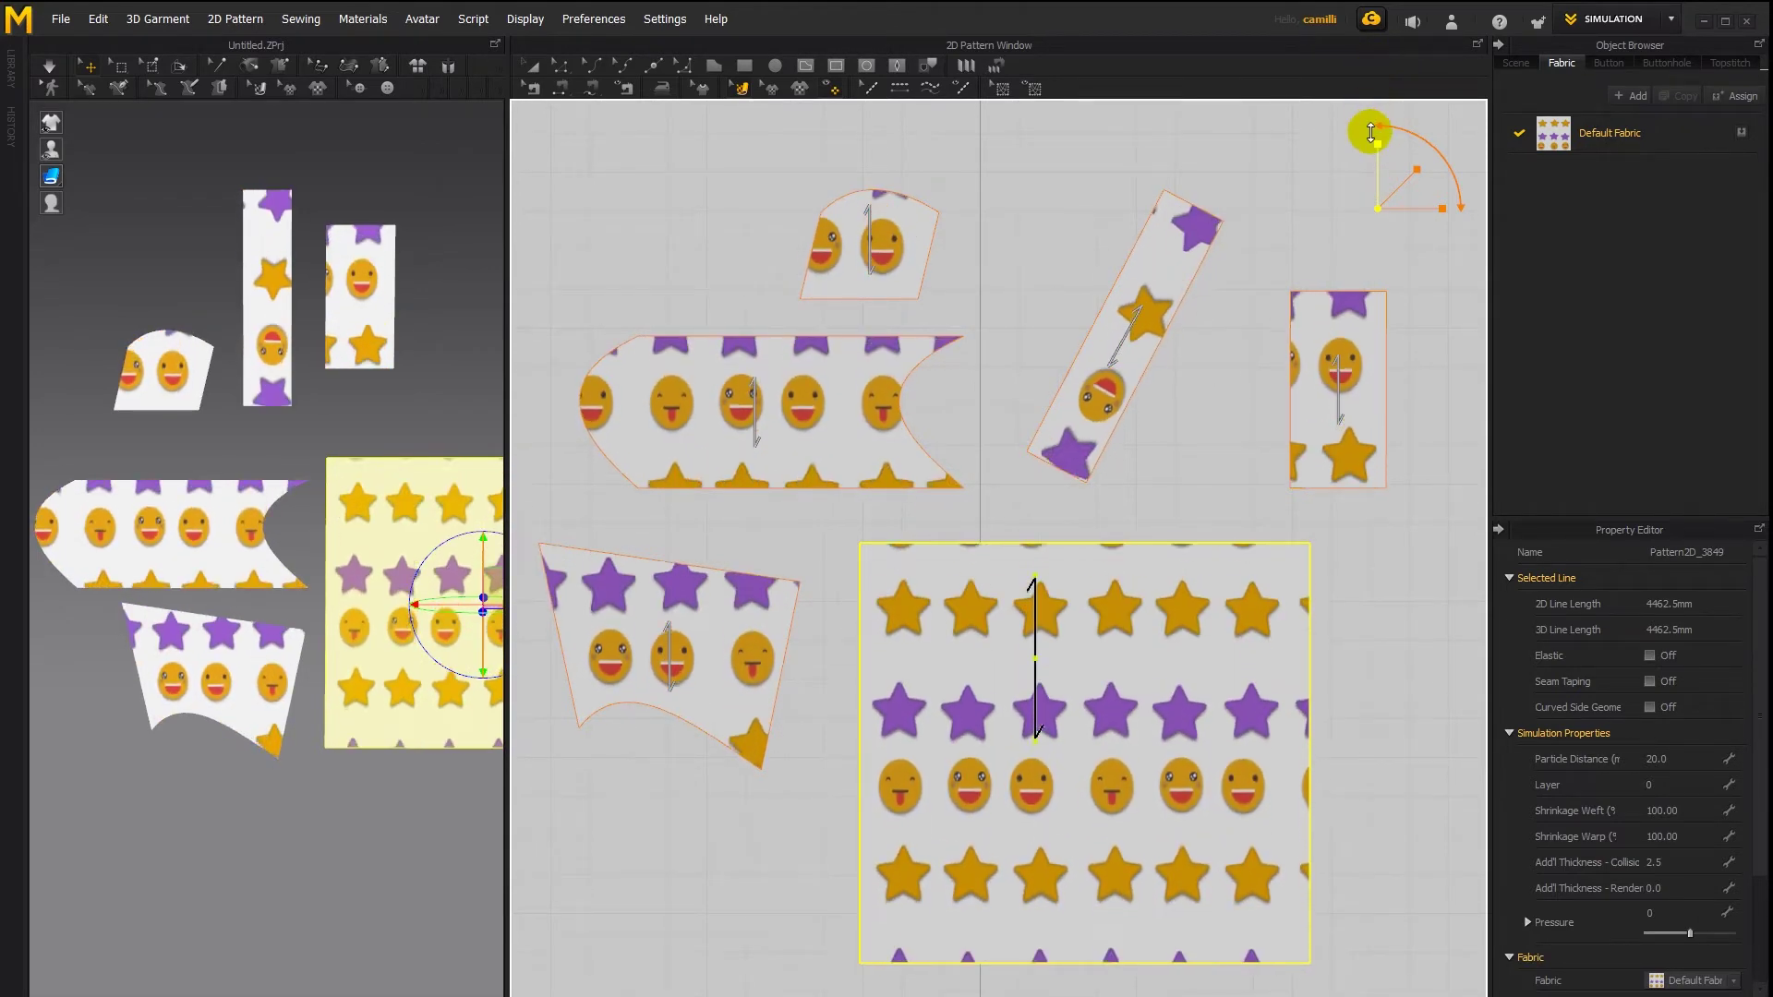
left_click_drag(1443, 203, 1382, 178)
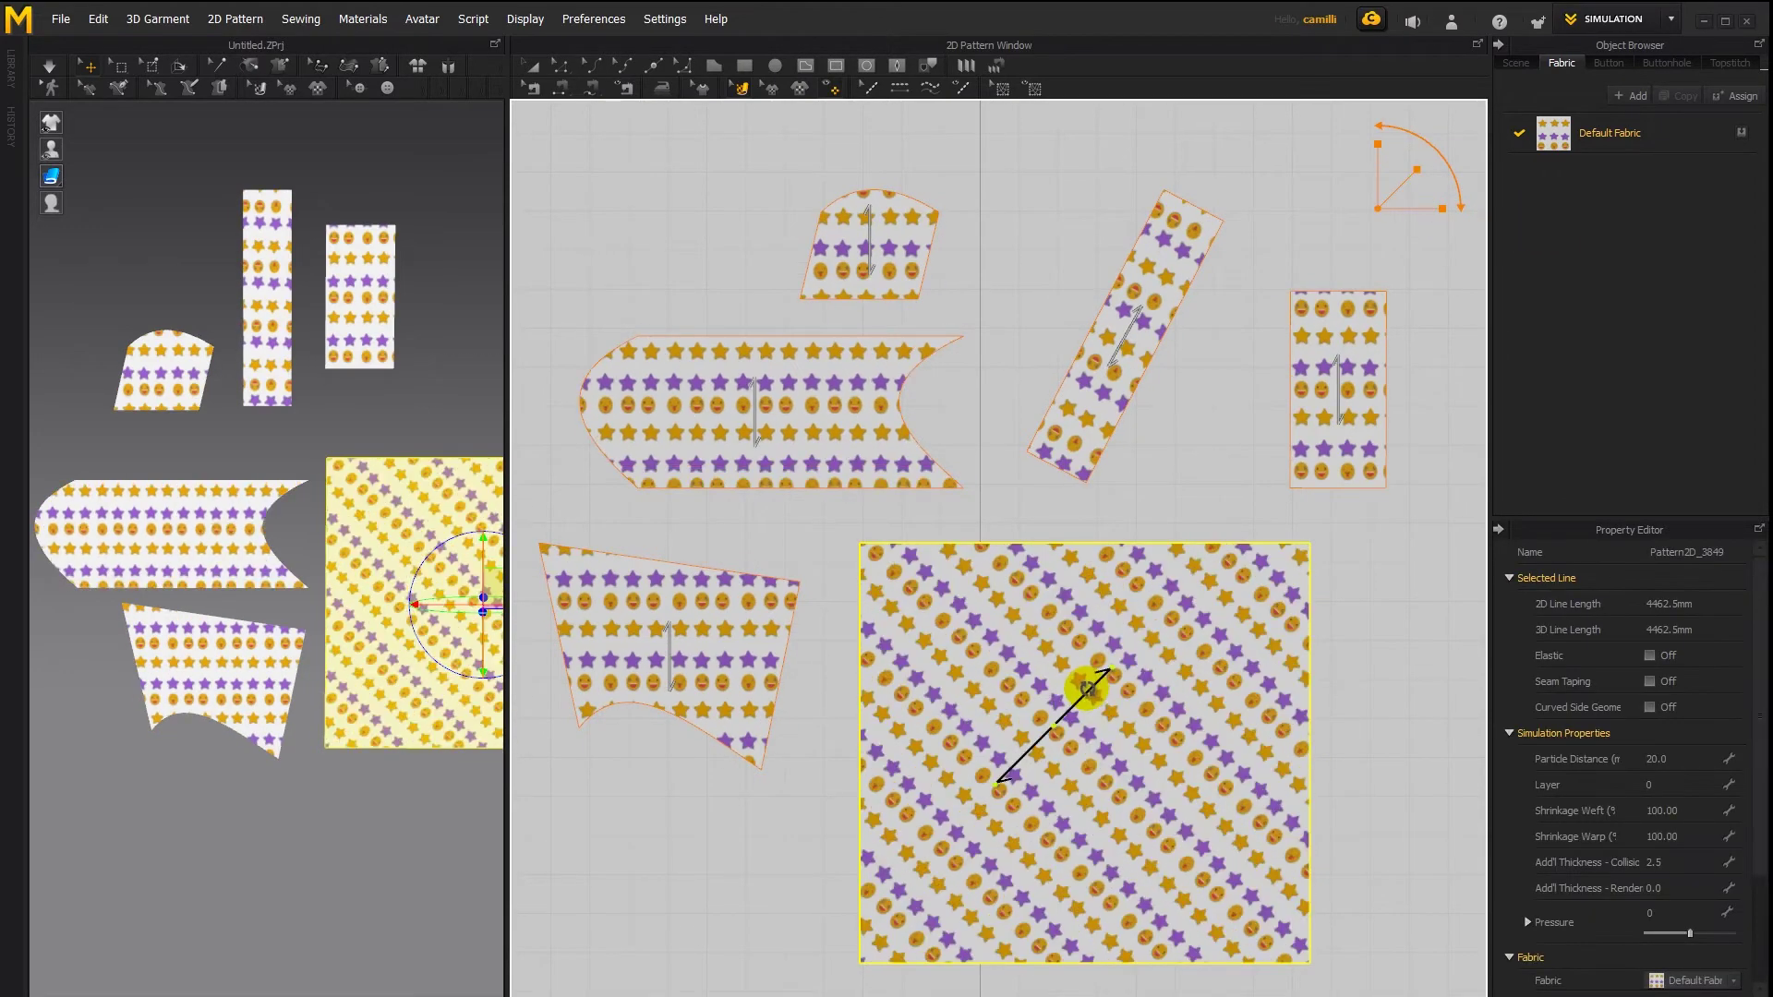
left_click(1028, 759)
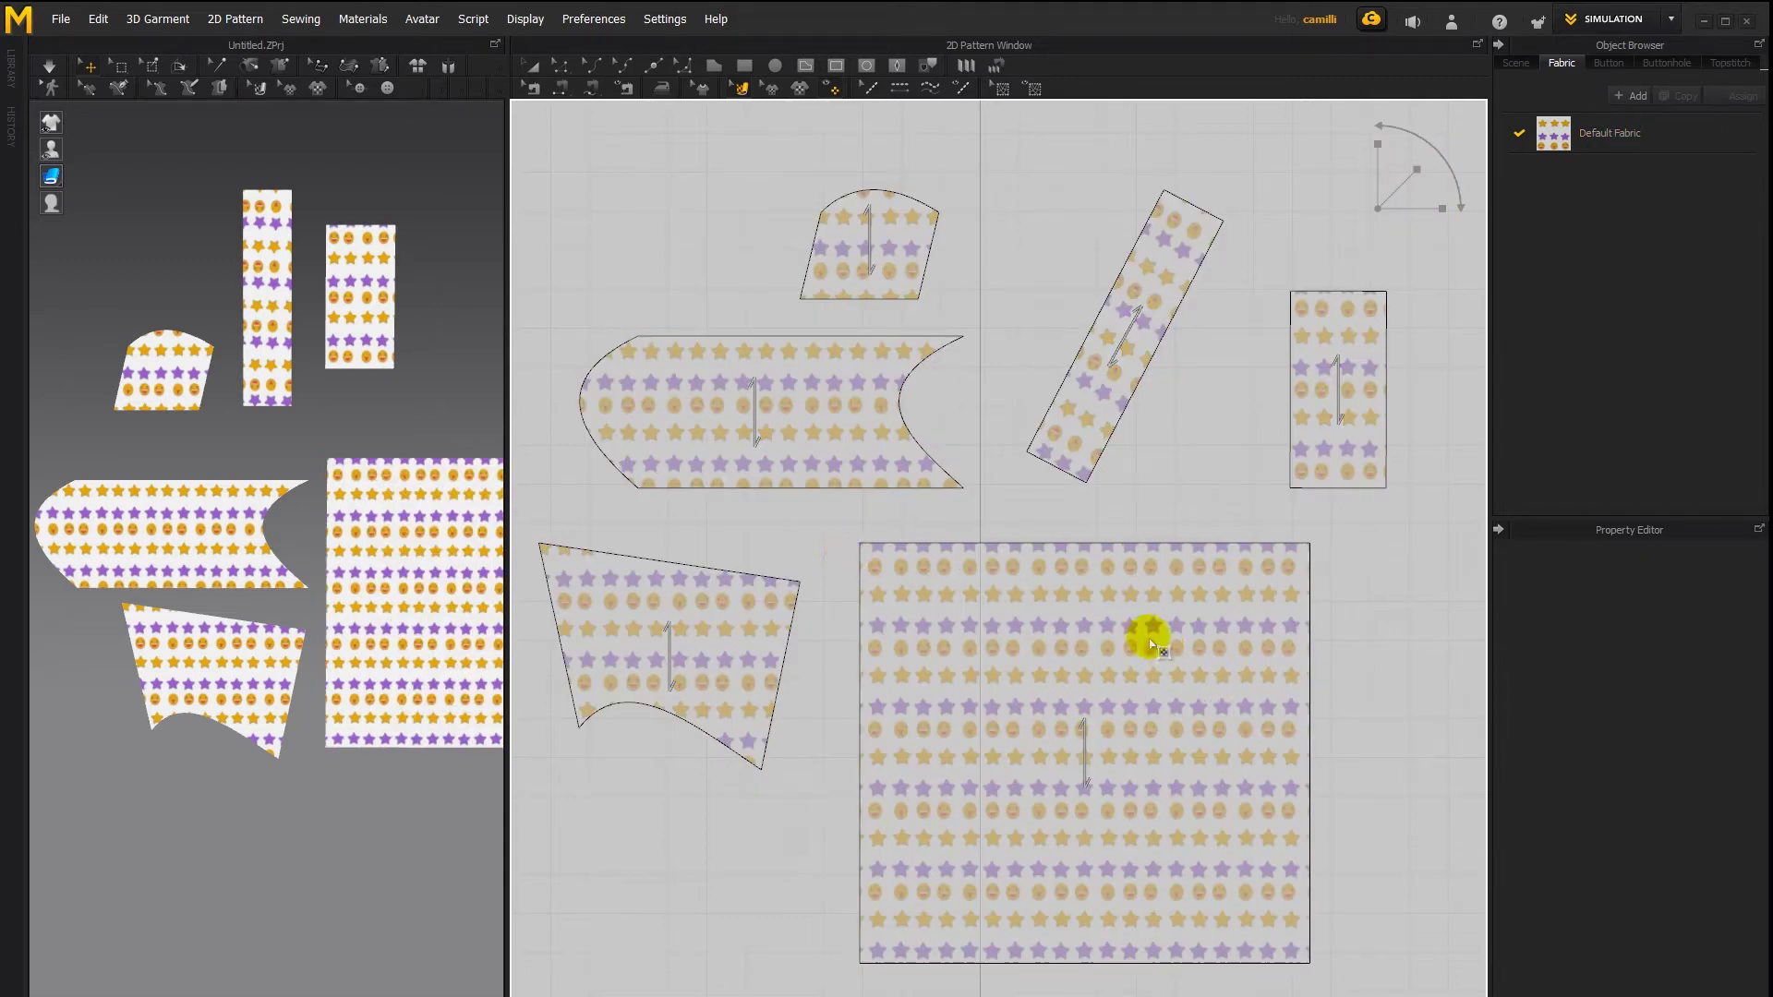
Select the large square piece and tilt its fabric texture slightly via the grain line
left_click(1049, 661)
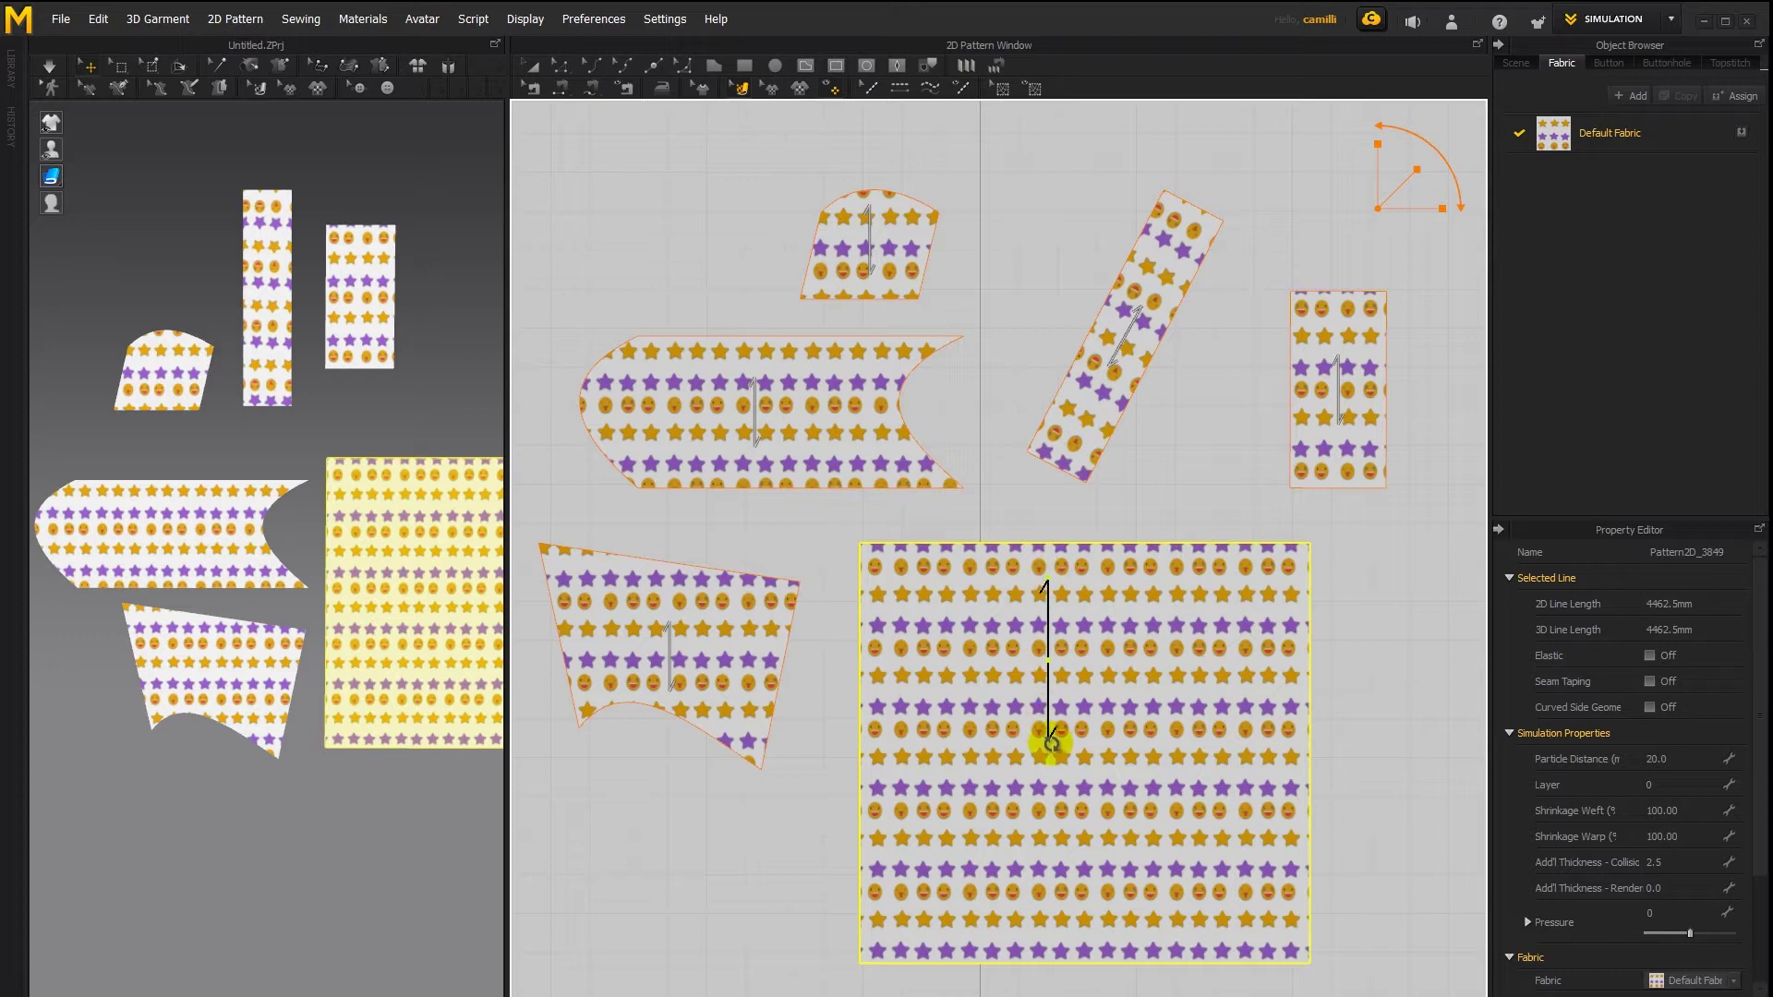
mouse_move(1049, 739)
left_mouse_down()
mouse_move(1010, 720)
mouse_move(981, 656)
mouse_move(1028, 733)
mouse_move(1062, 724)
mouse_move(1009, 717)
mouse_move(1089, 728)
mouse_move(1049, 739)
left_mouse_up()
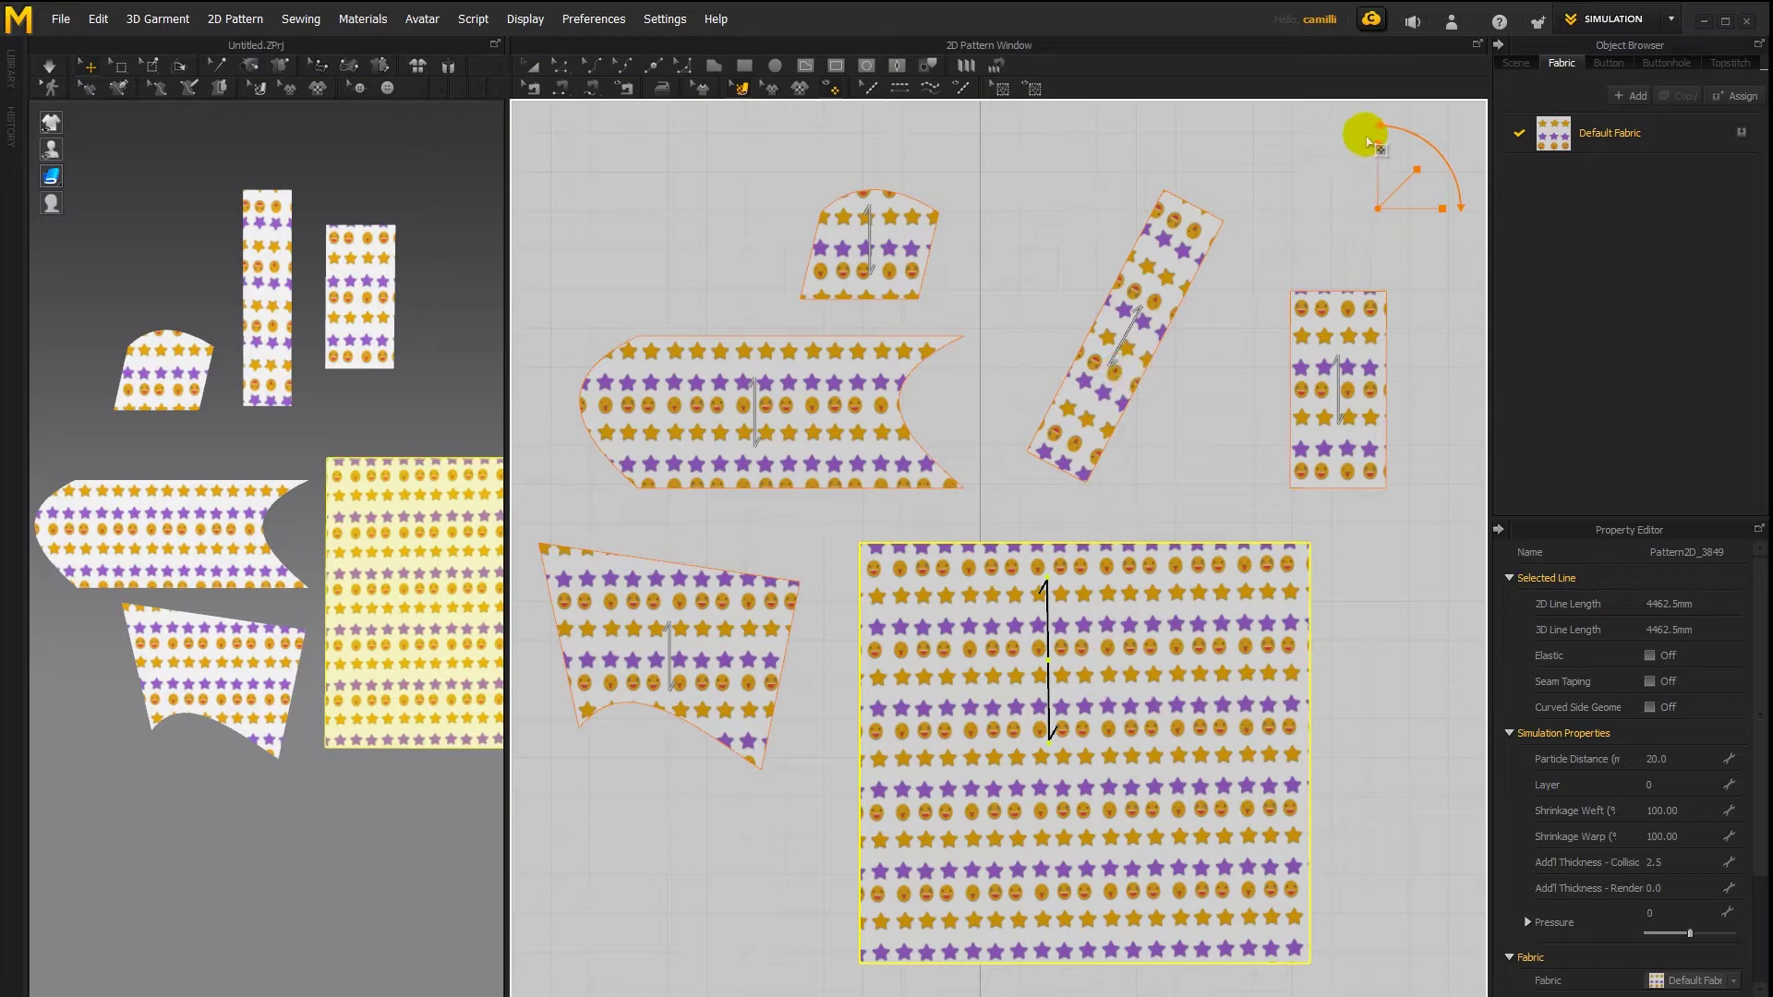
Turn the texture gizmo's rotation arc about 45° so the print runs in diagonal rows
left_click_drag(1405, 130, 1349, 148)
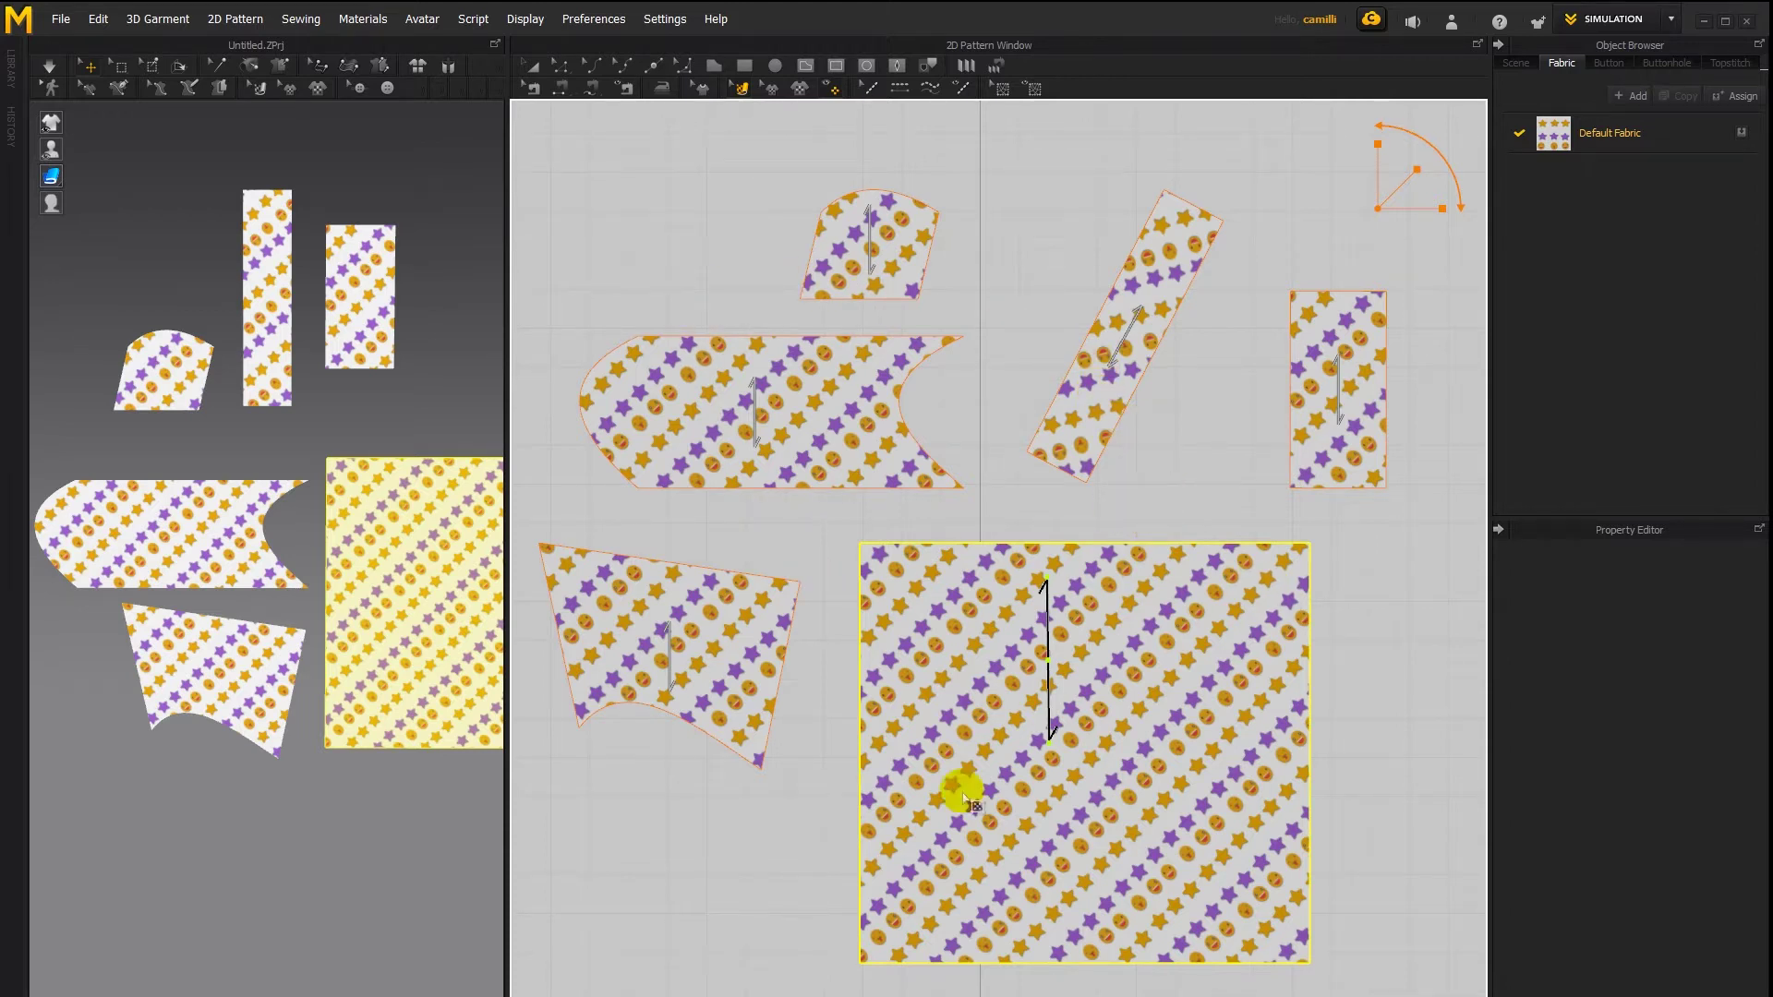
Apply Reset Fabric Angle to the square piece, then select its grain line
middle_click_drag(1192, 661, 1192, 602)
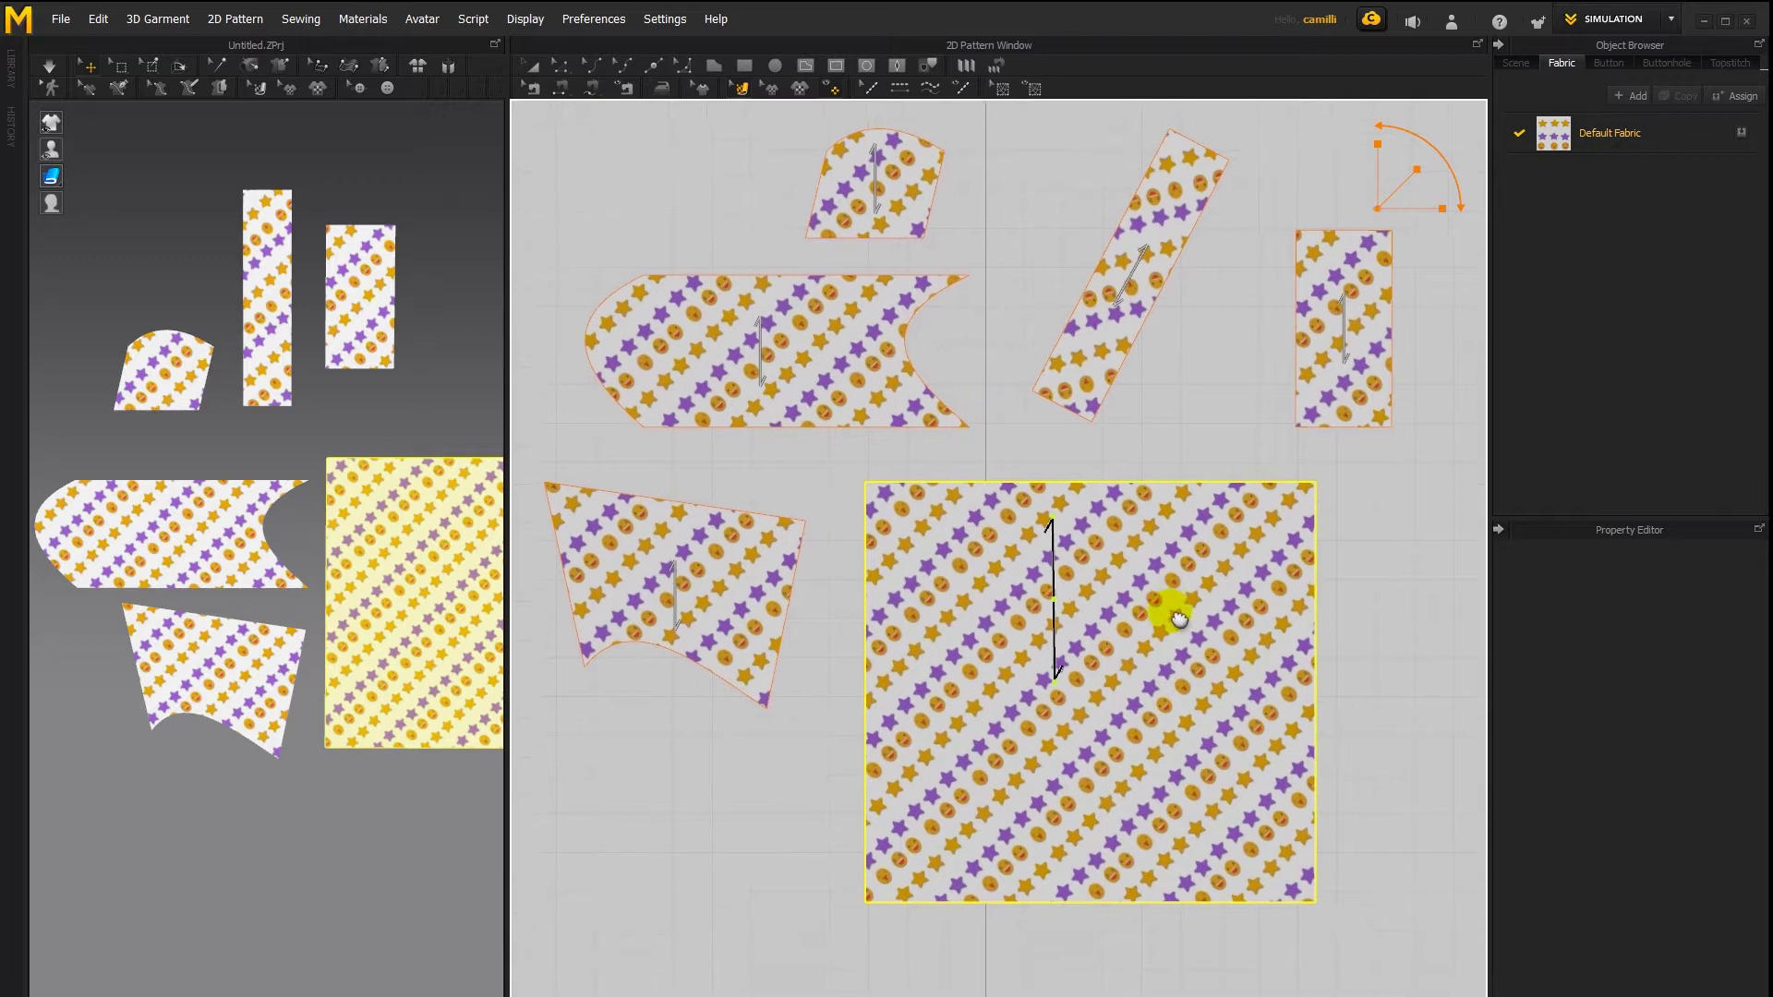
right_click(1073, 523)
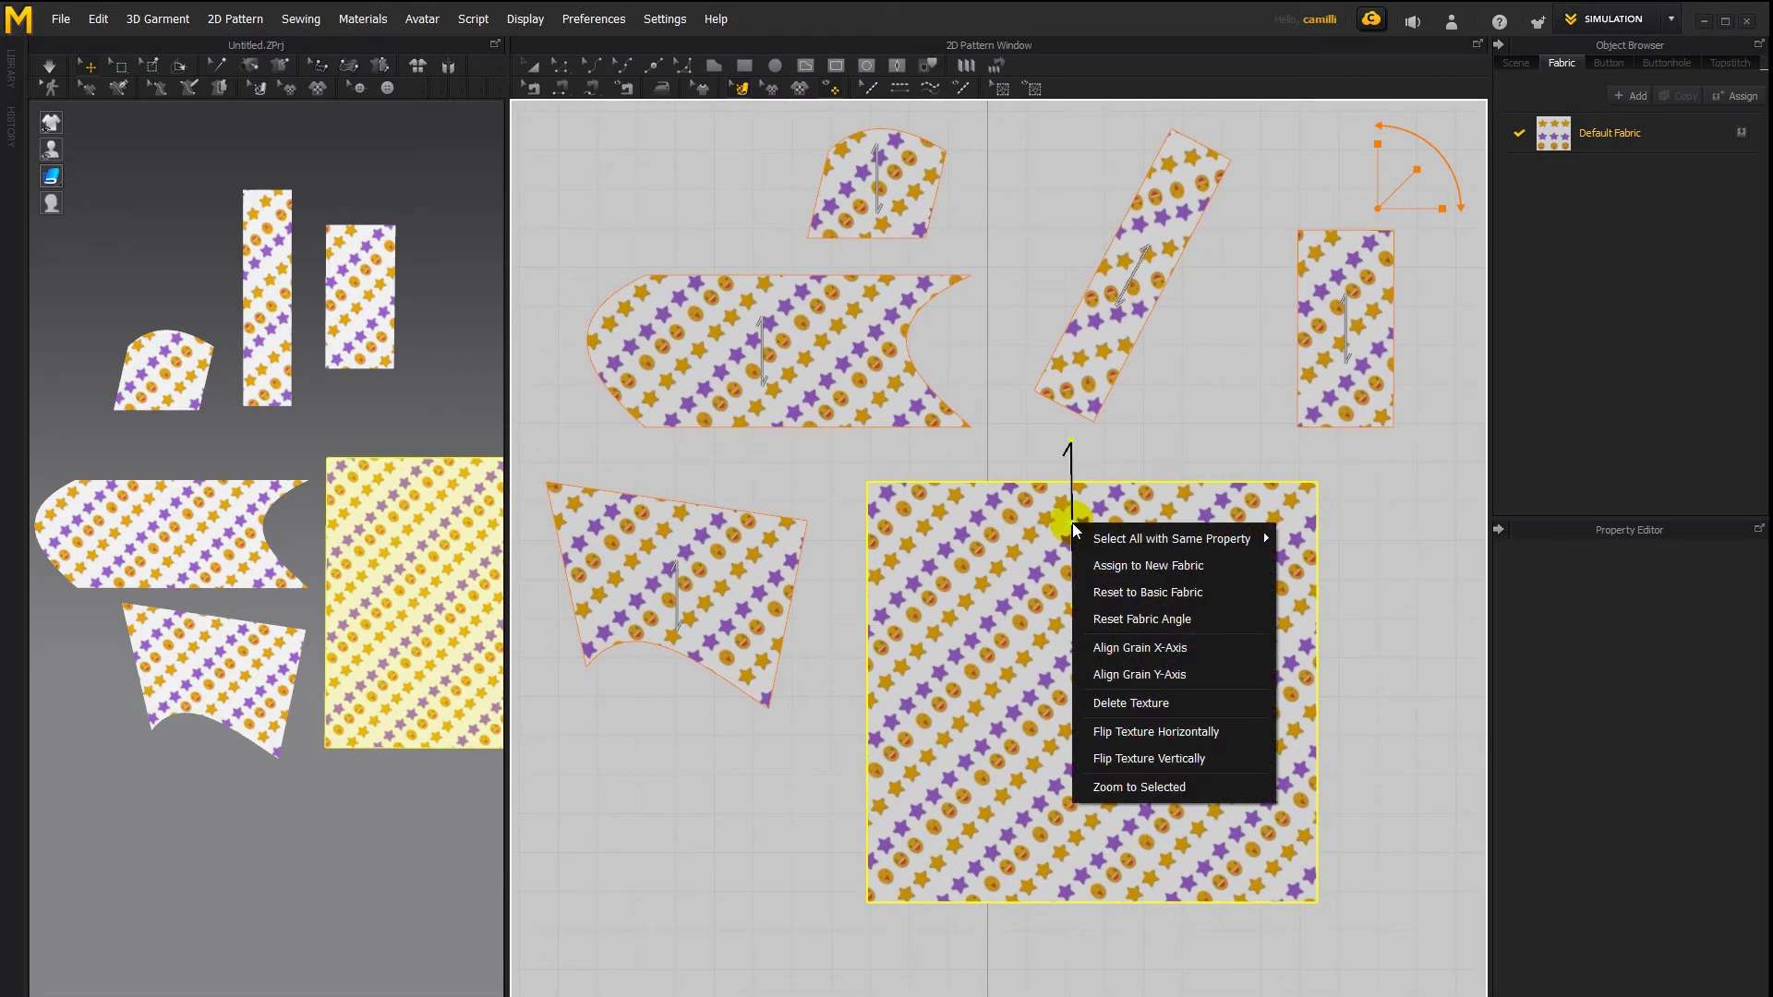
left_click(1140, 619)
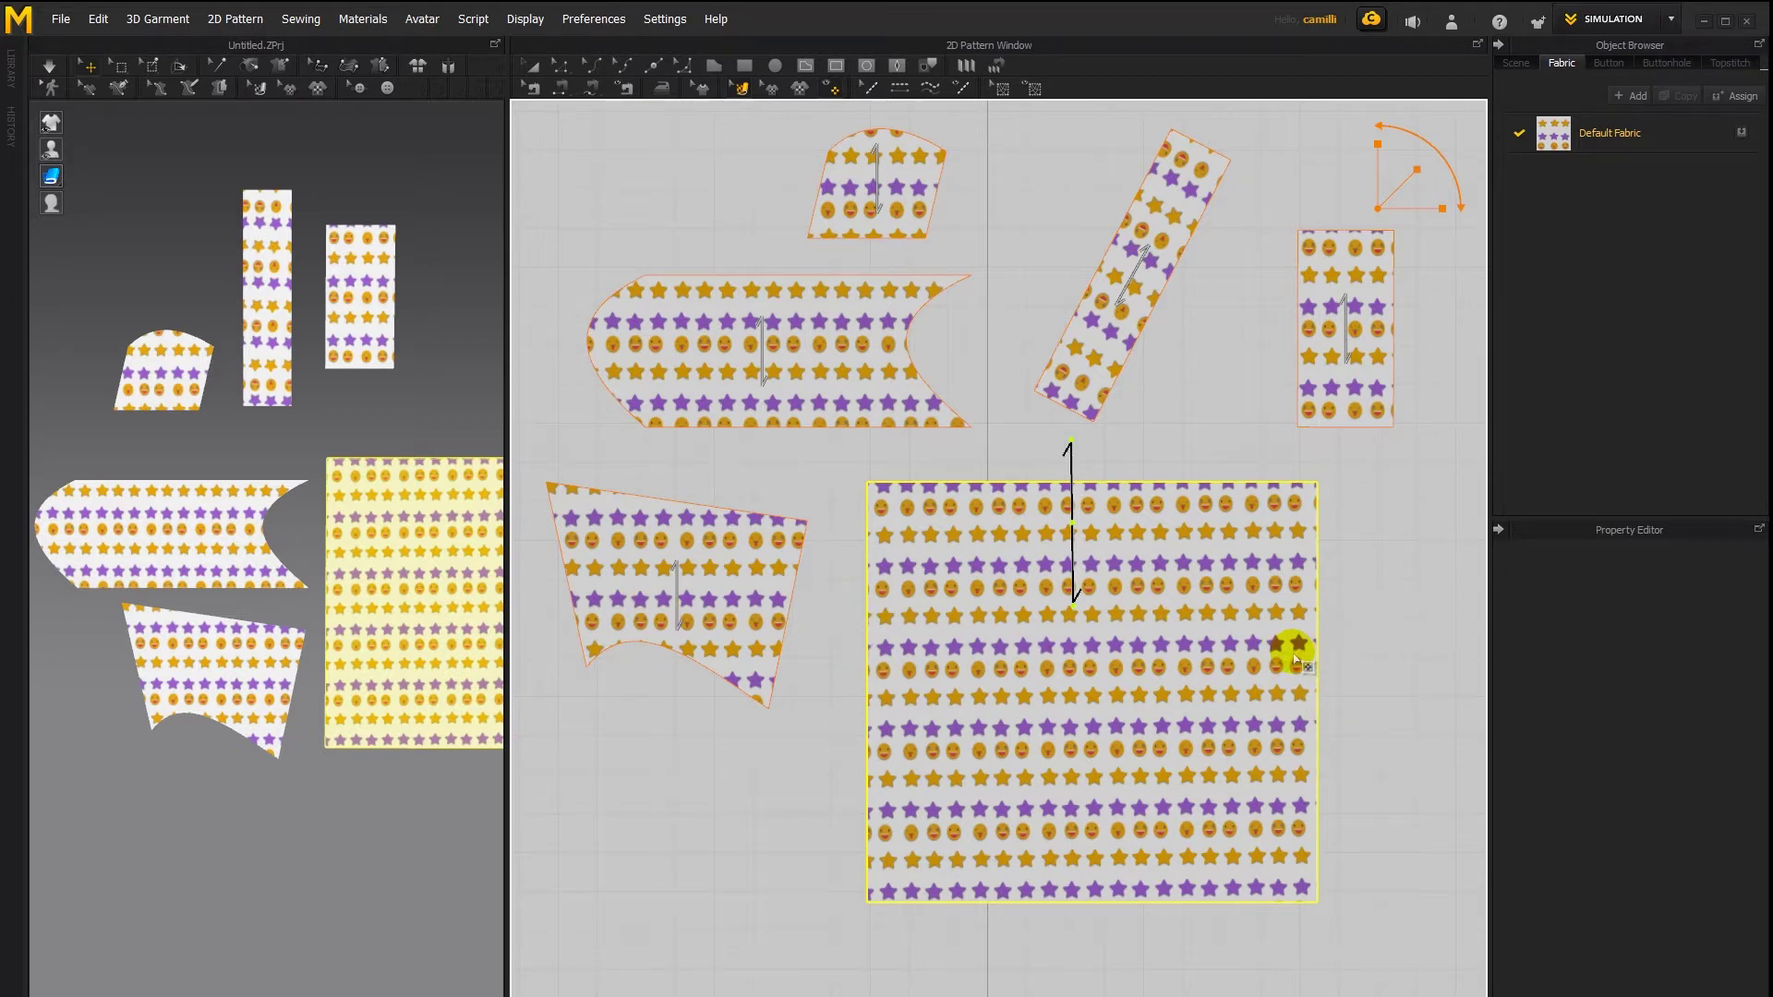
left_click(1305, 594)
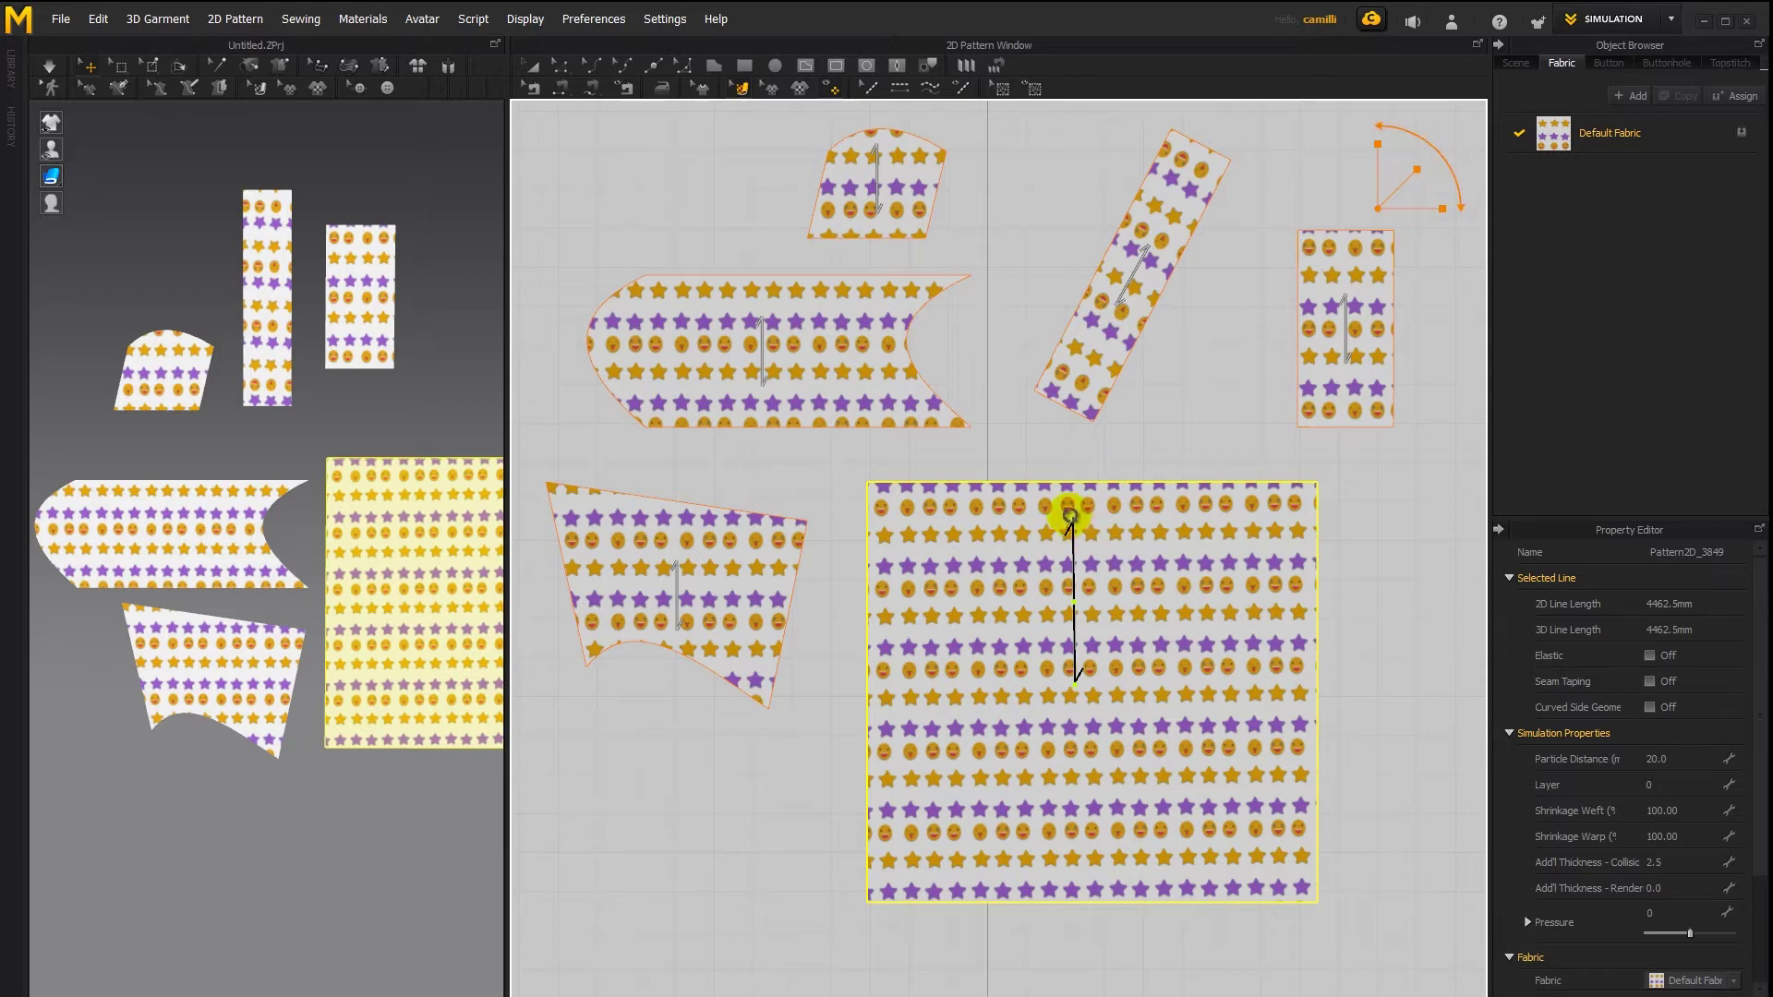
Rotate the square's print diagonally, then try resetting its fabric angle
left_click_drag(1070, 519, 1120, 549)
right_click(1142, 616)
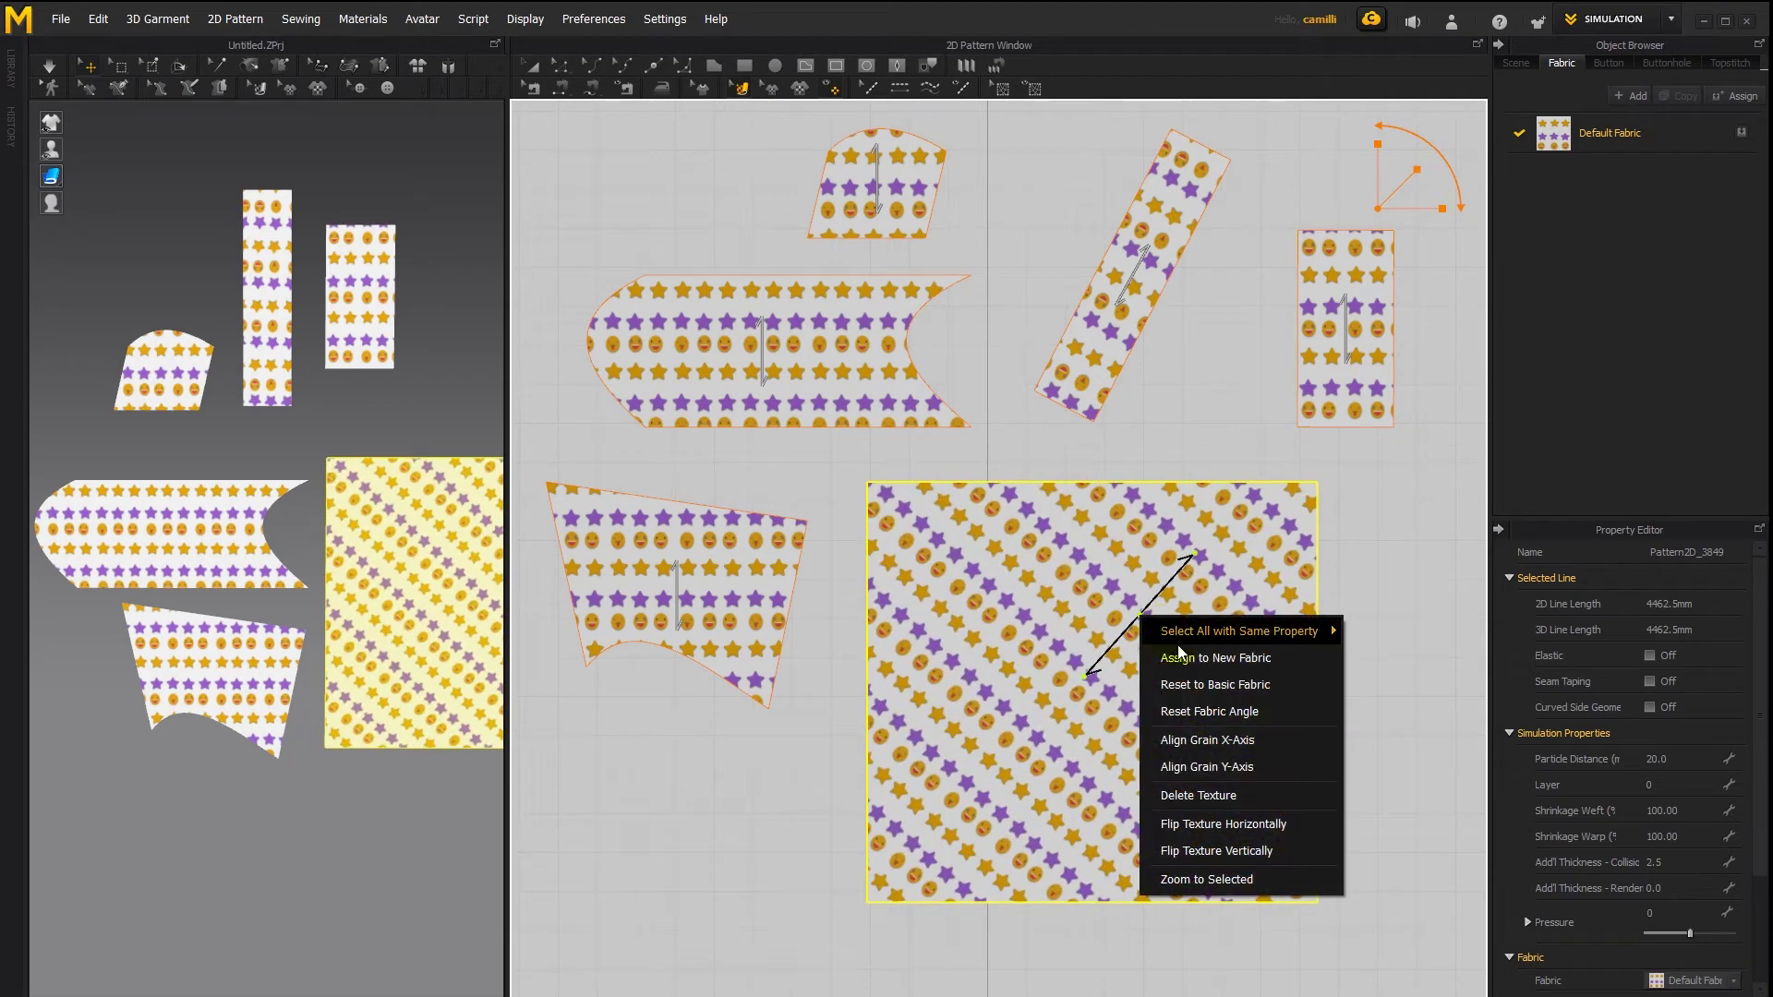
left_click(1216, 710)
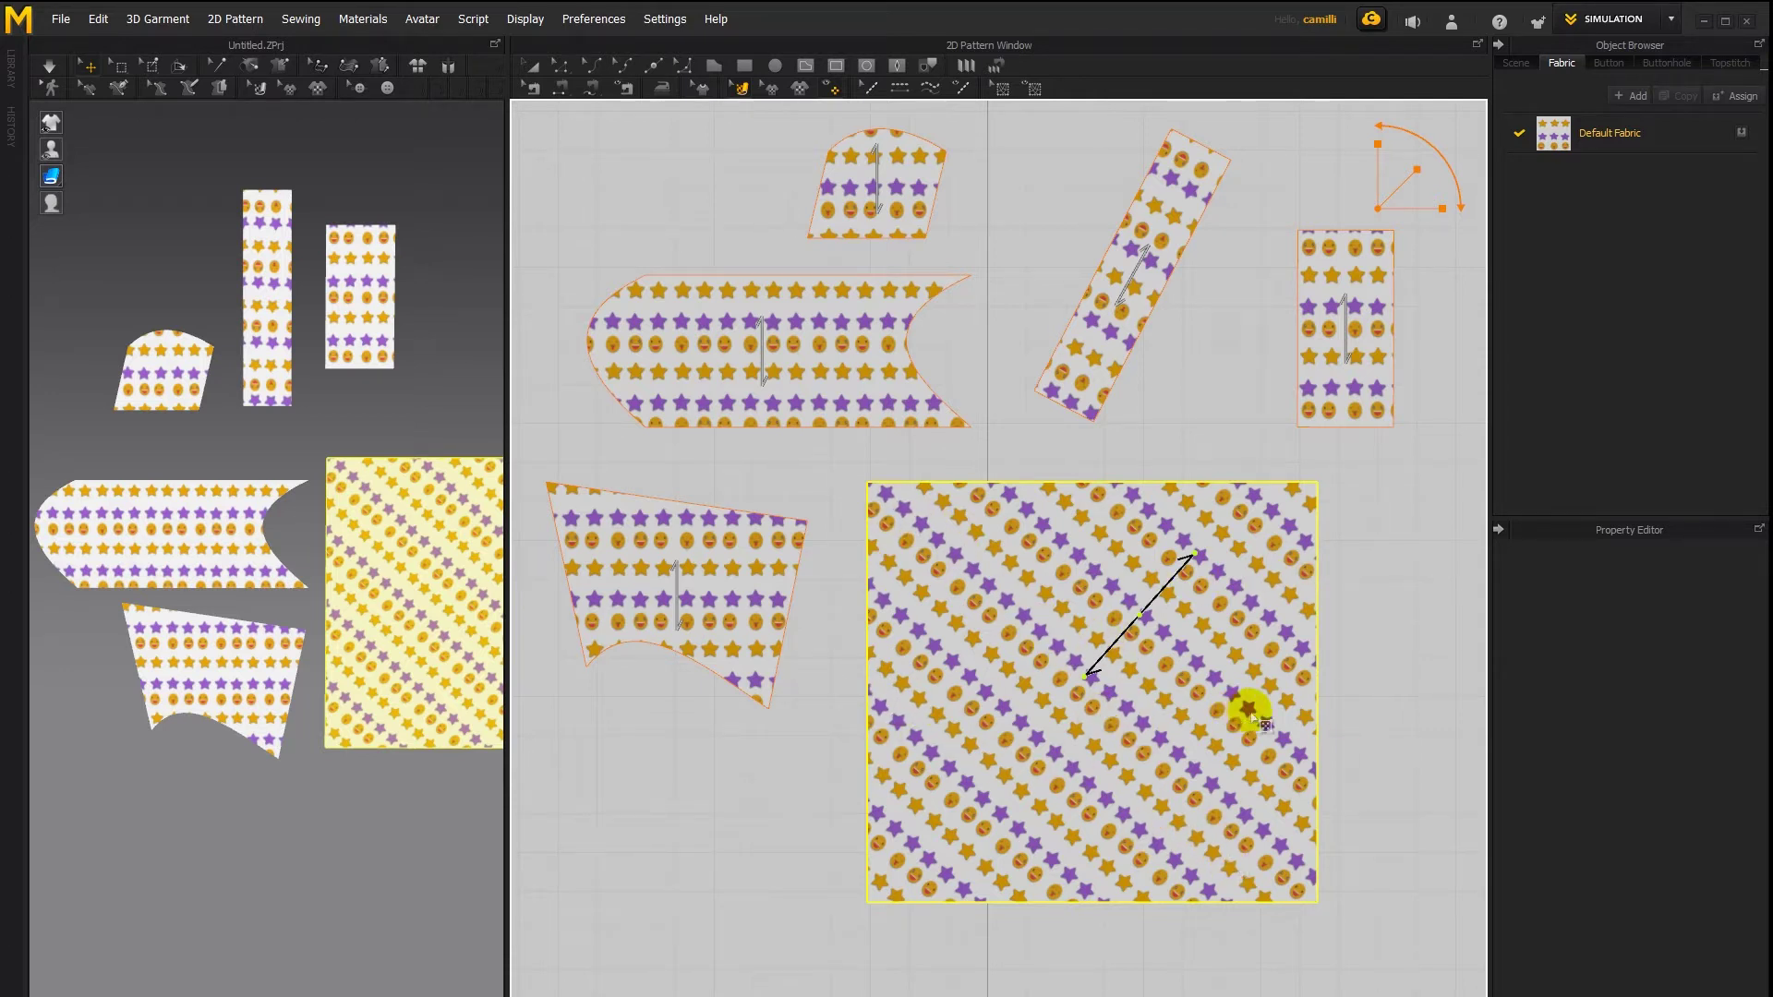
Align the square's grain to the X-axis, then the Y-axis, and rotate the print diagonally
right_click(1047, 573)
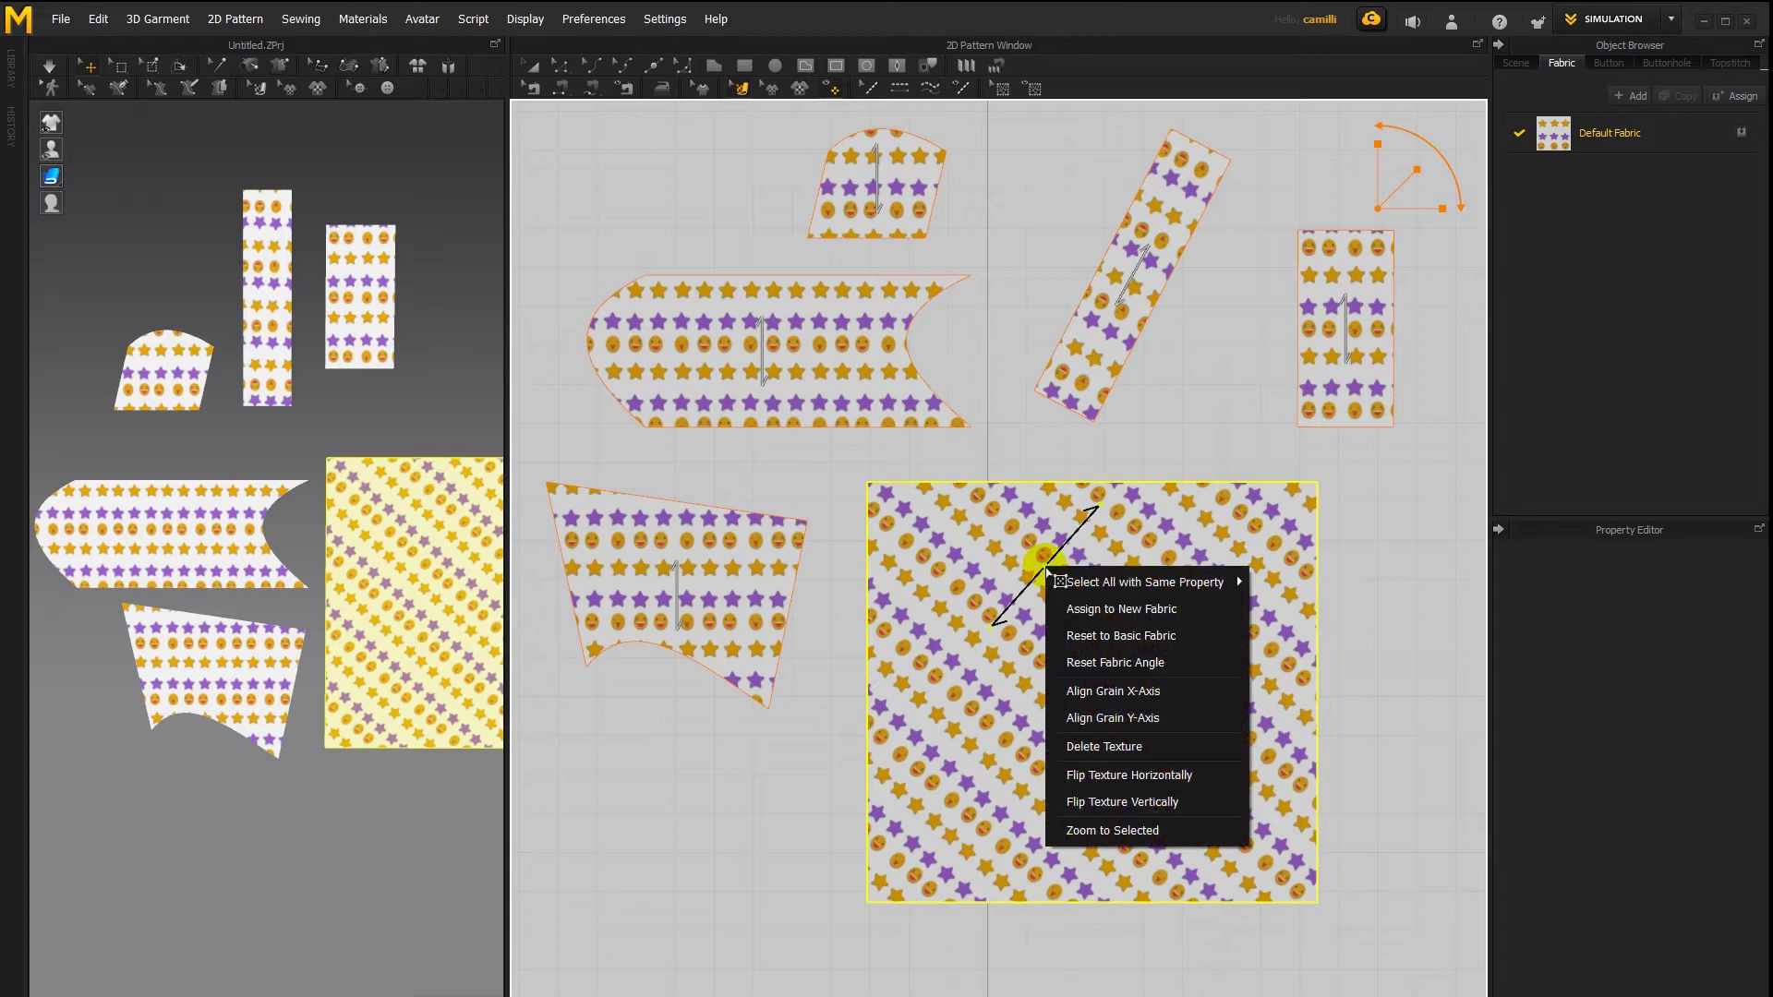
left_click(1172, 691)
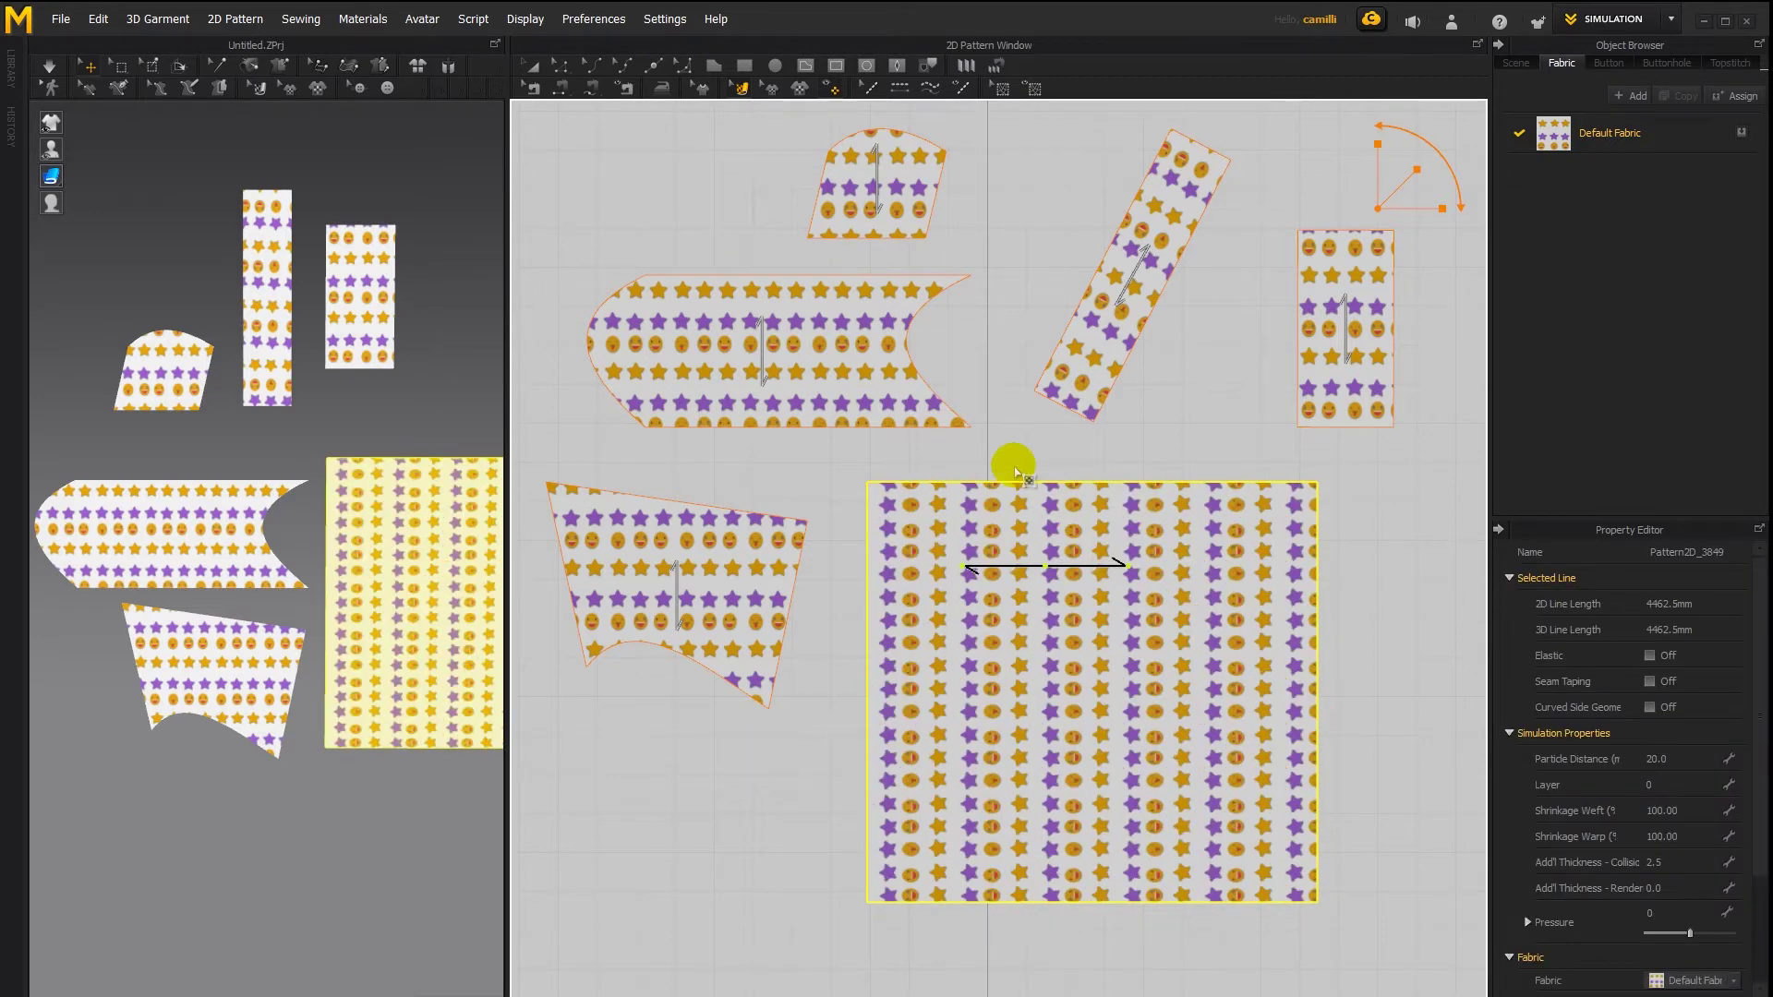
right_click(1014, 616)
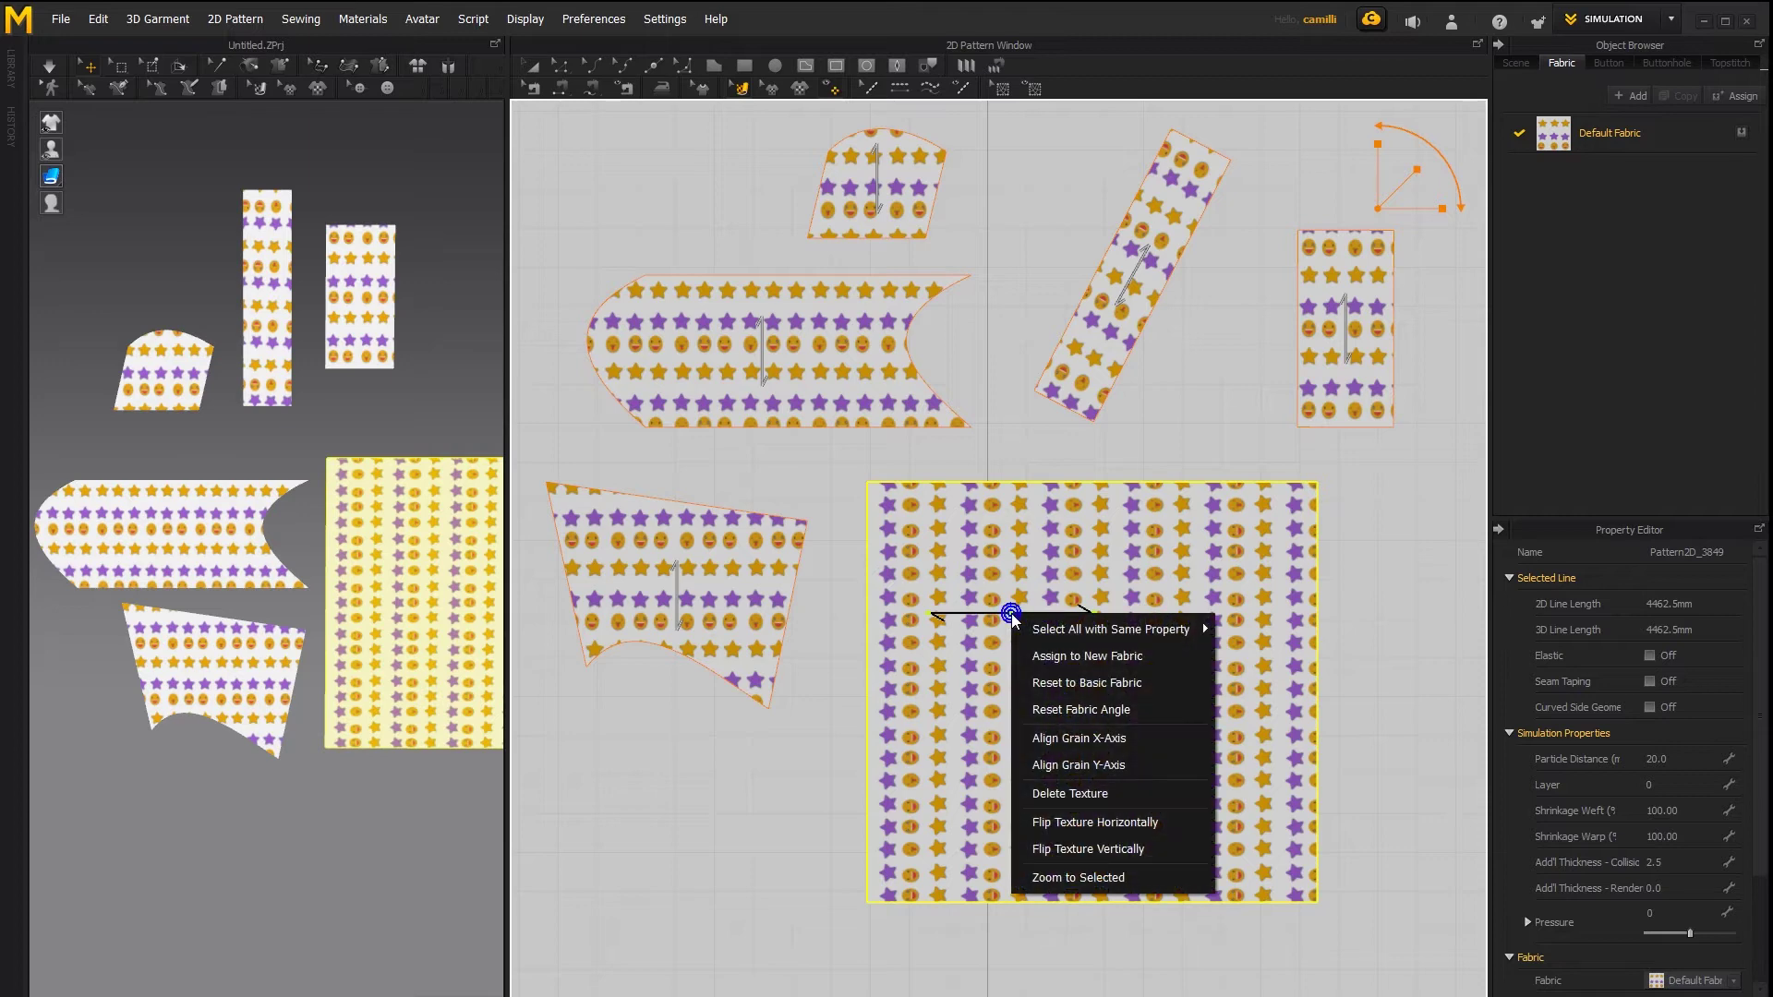
left_click(1072, 767)
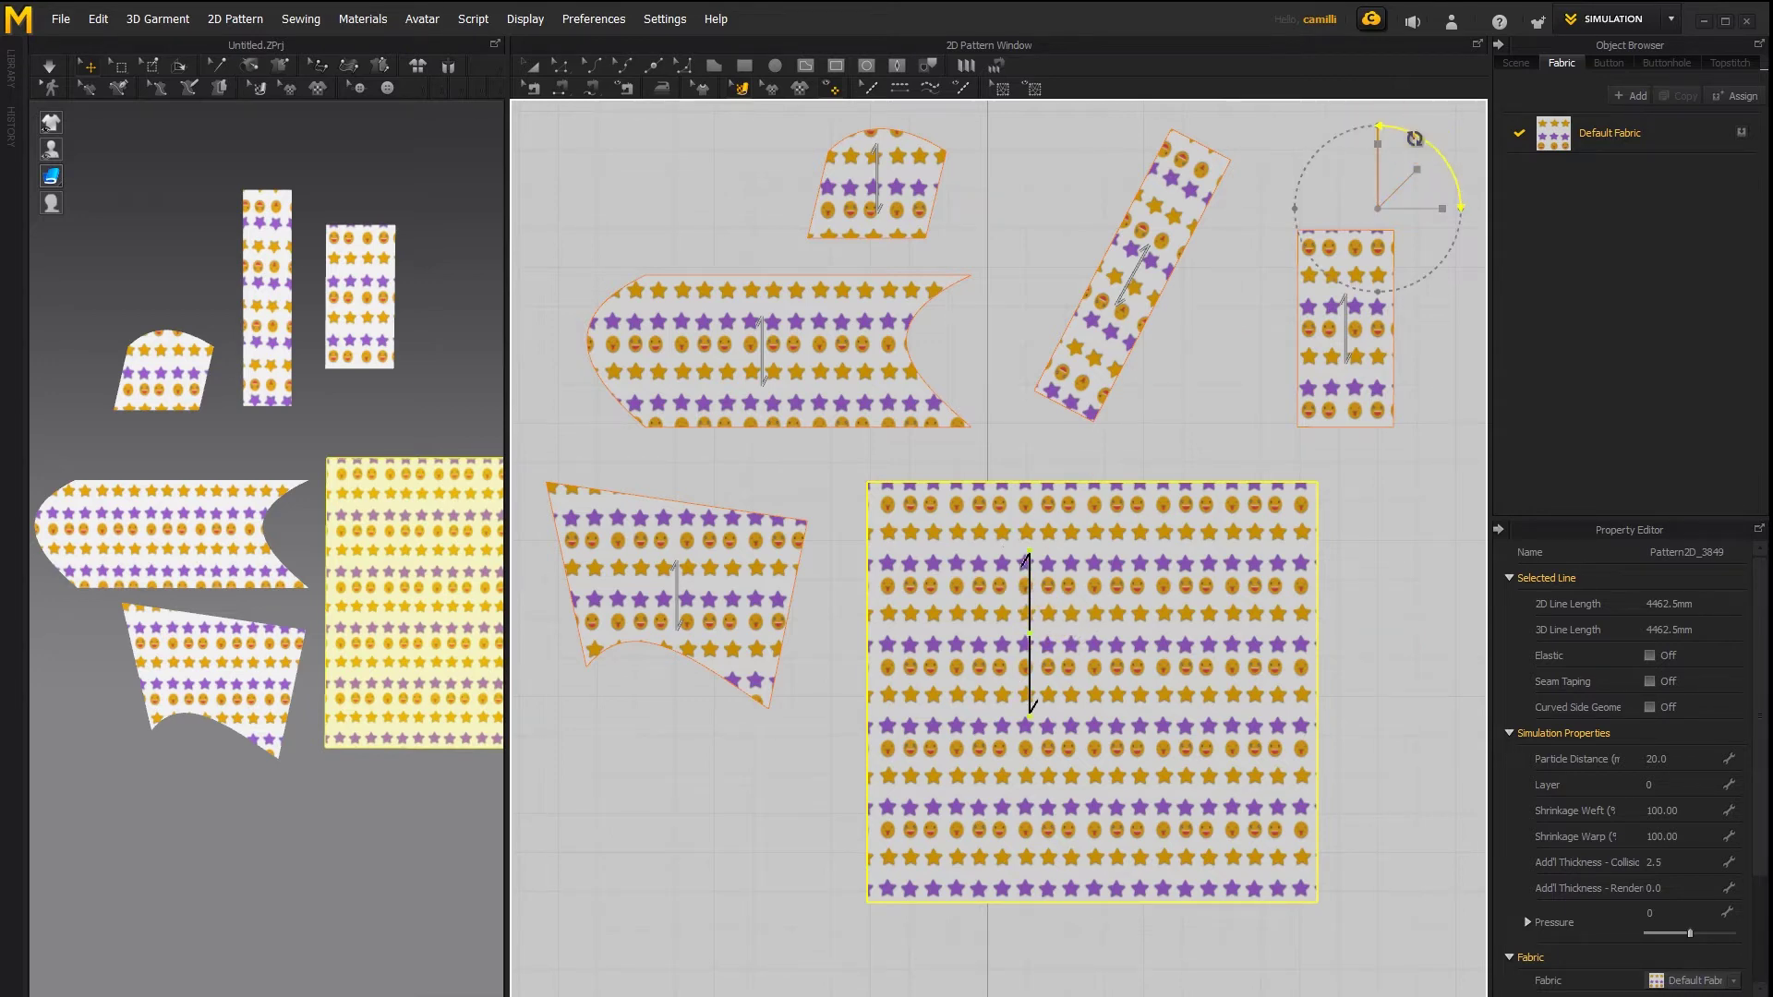
left_click_drag(1414, 139, 1453, 184)
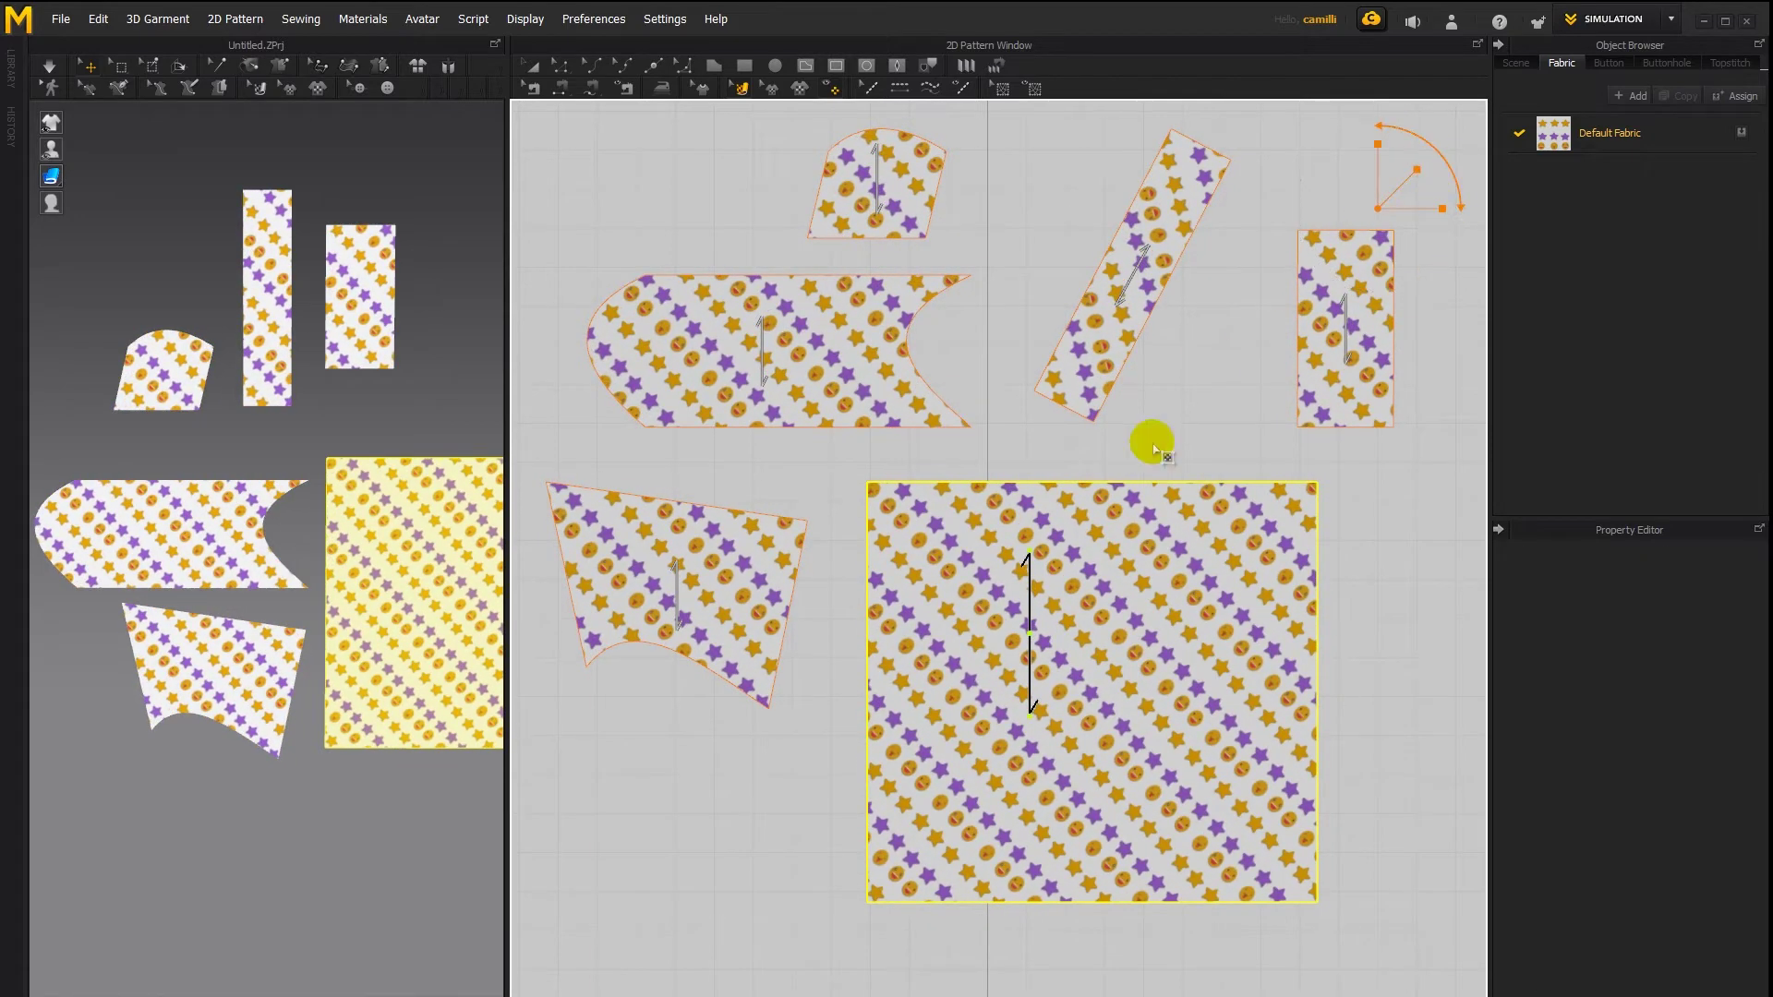
Apply a texture option to the square piece, rotate its texture slightly, and deselect the pieces
right_click(1094, 543)
left_click(1171, 699)
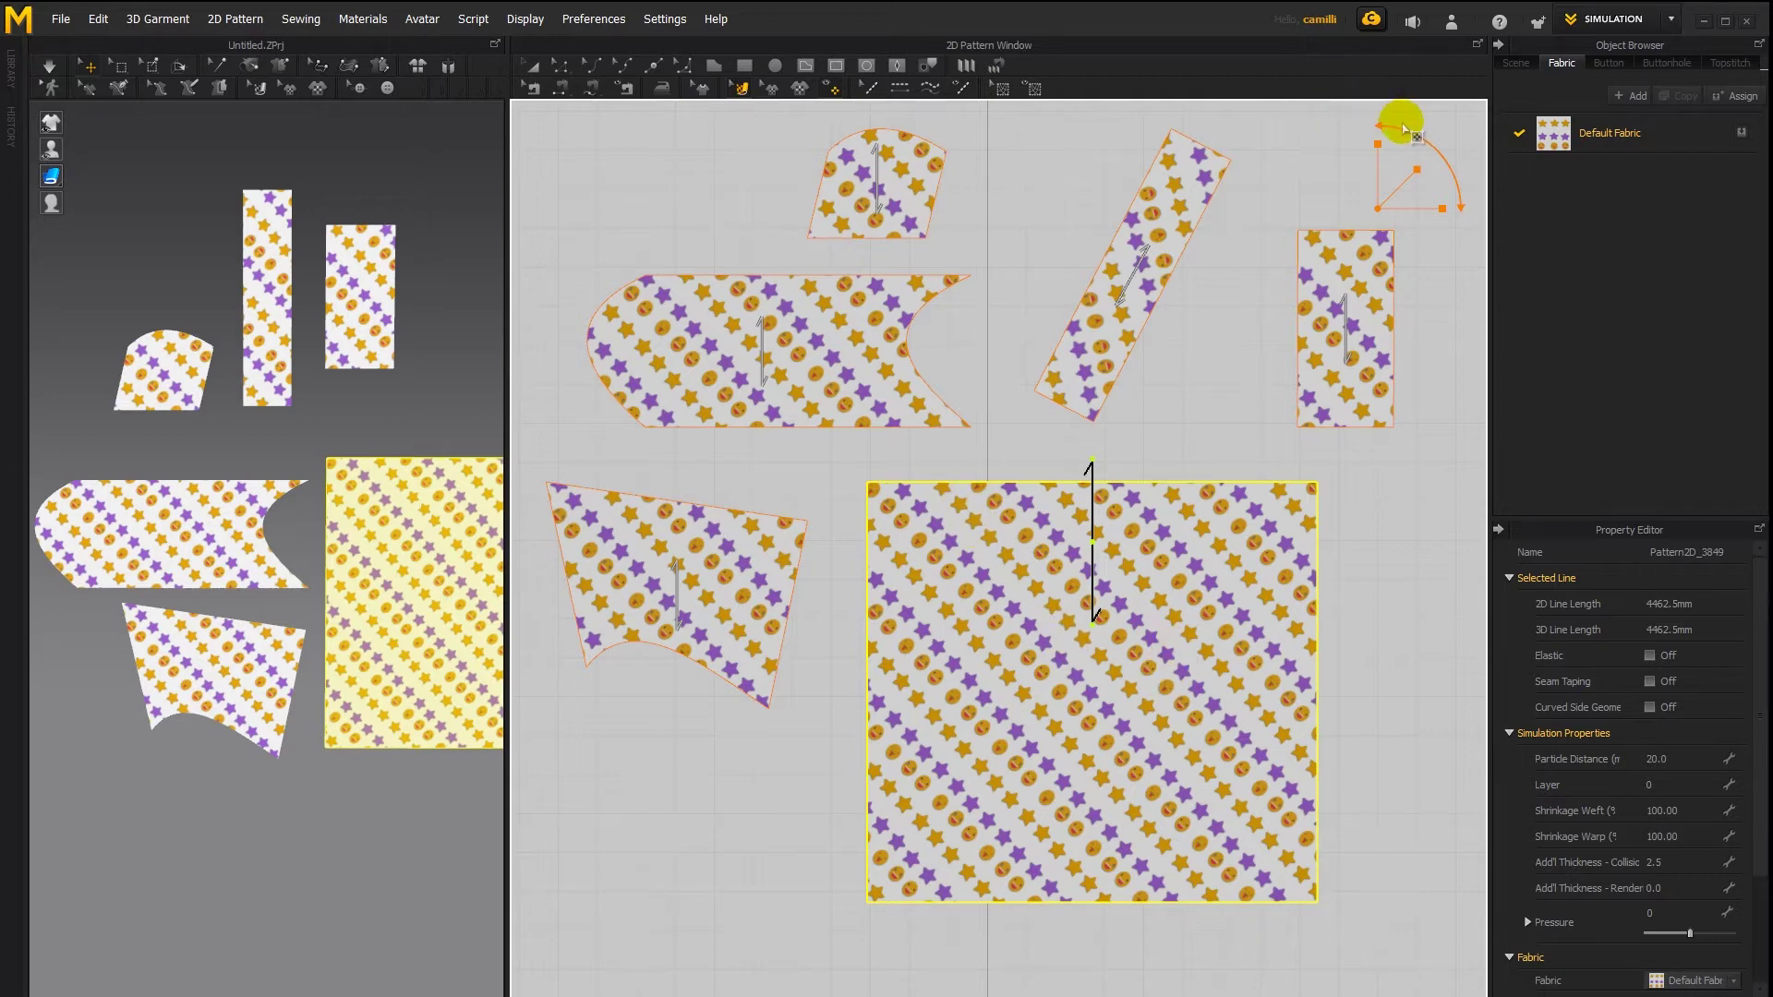
mouse_move(1404, 129)
left_mouse_down()
mouse_move(1401, 148)
mouse_move(1408, 129)
left_mouse_up()
left_click(1239, 403)
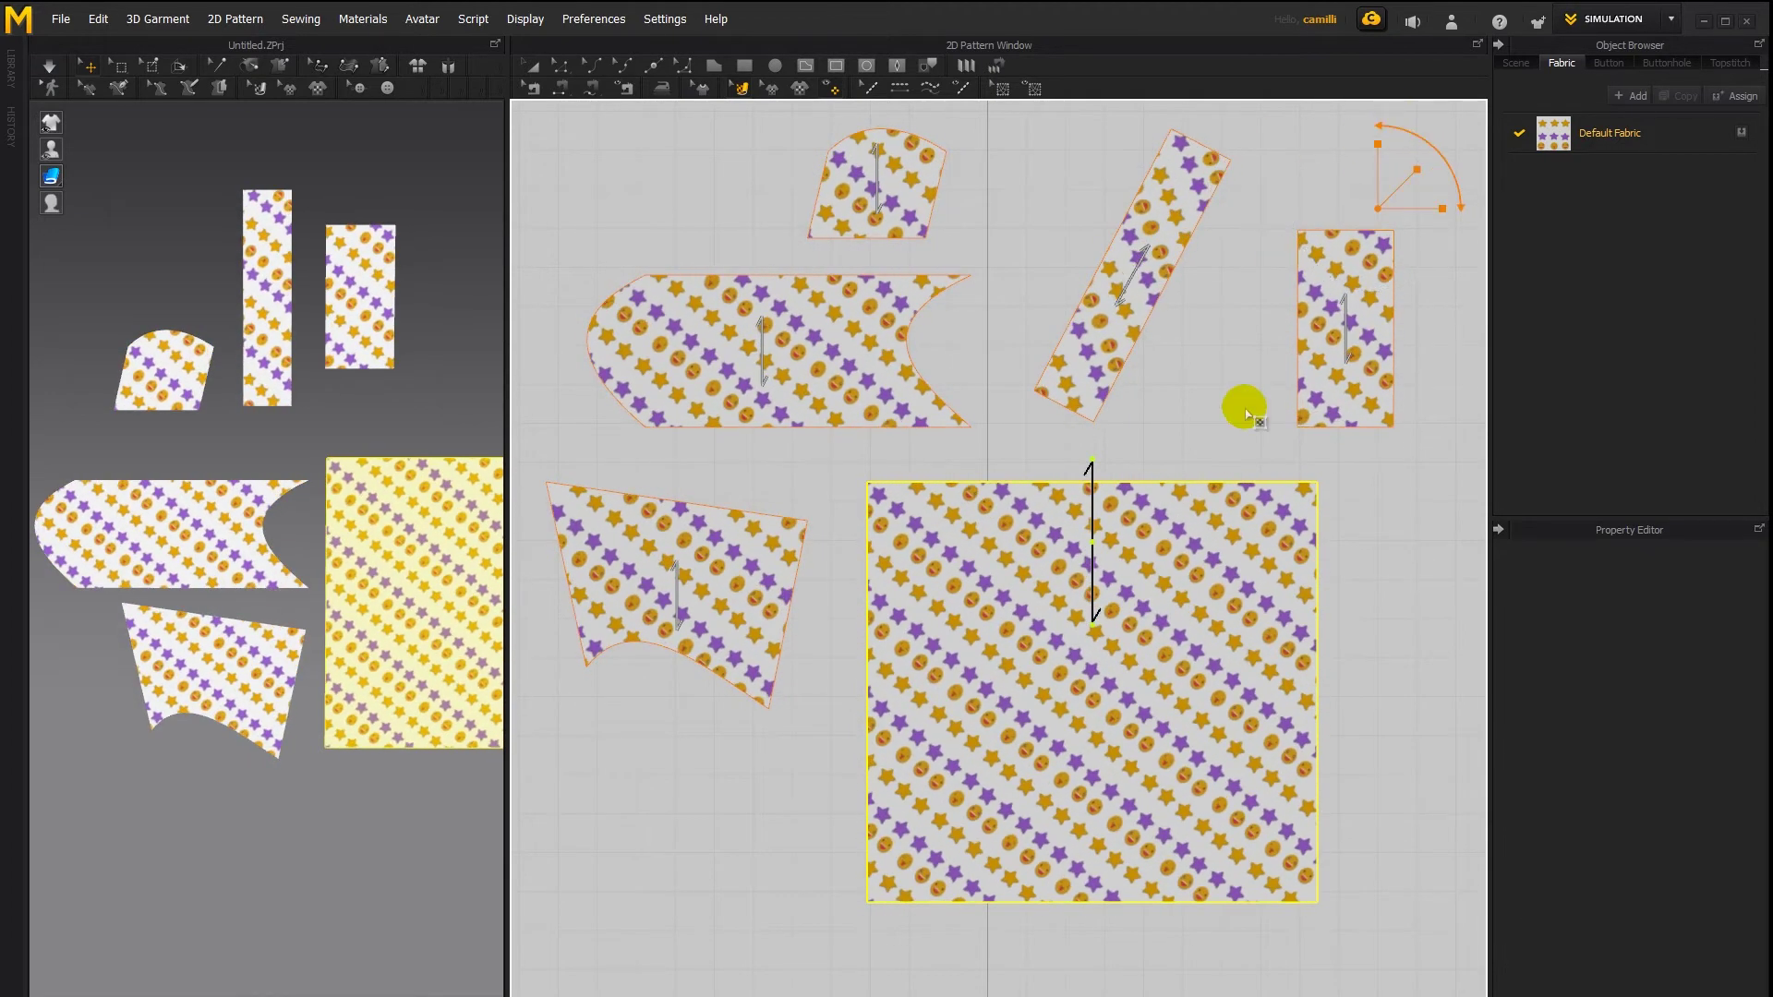
Reset the square piece's texture to an unrotated angle and select the large square
right_click(1160, 574)
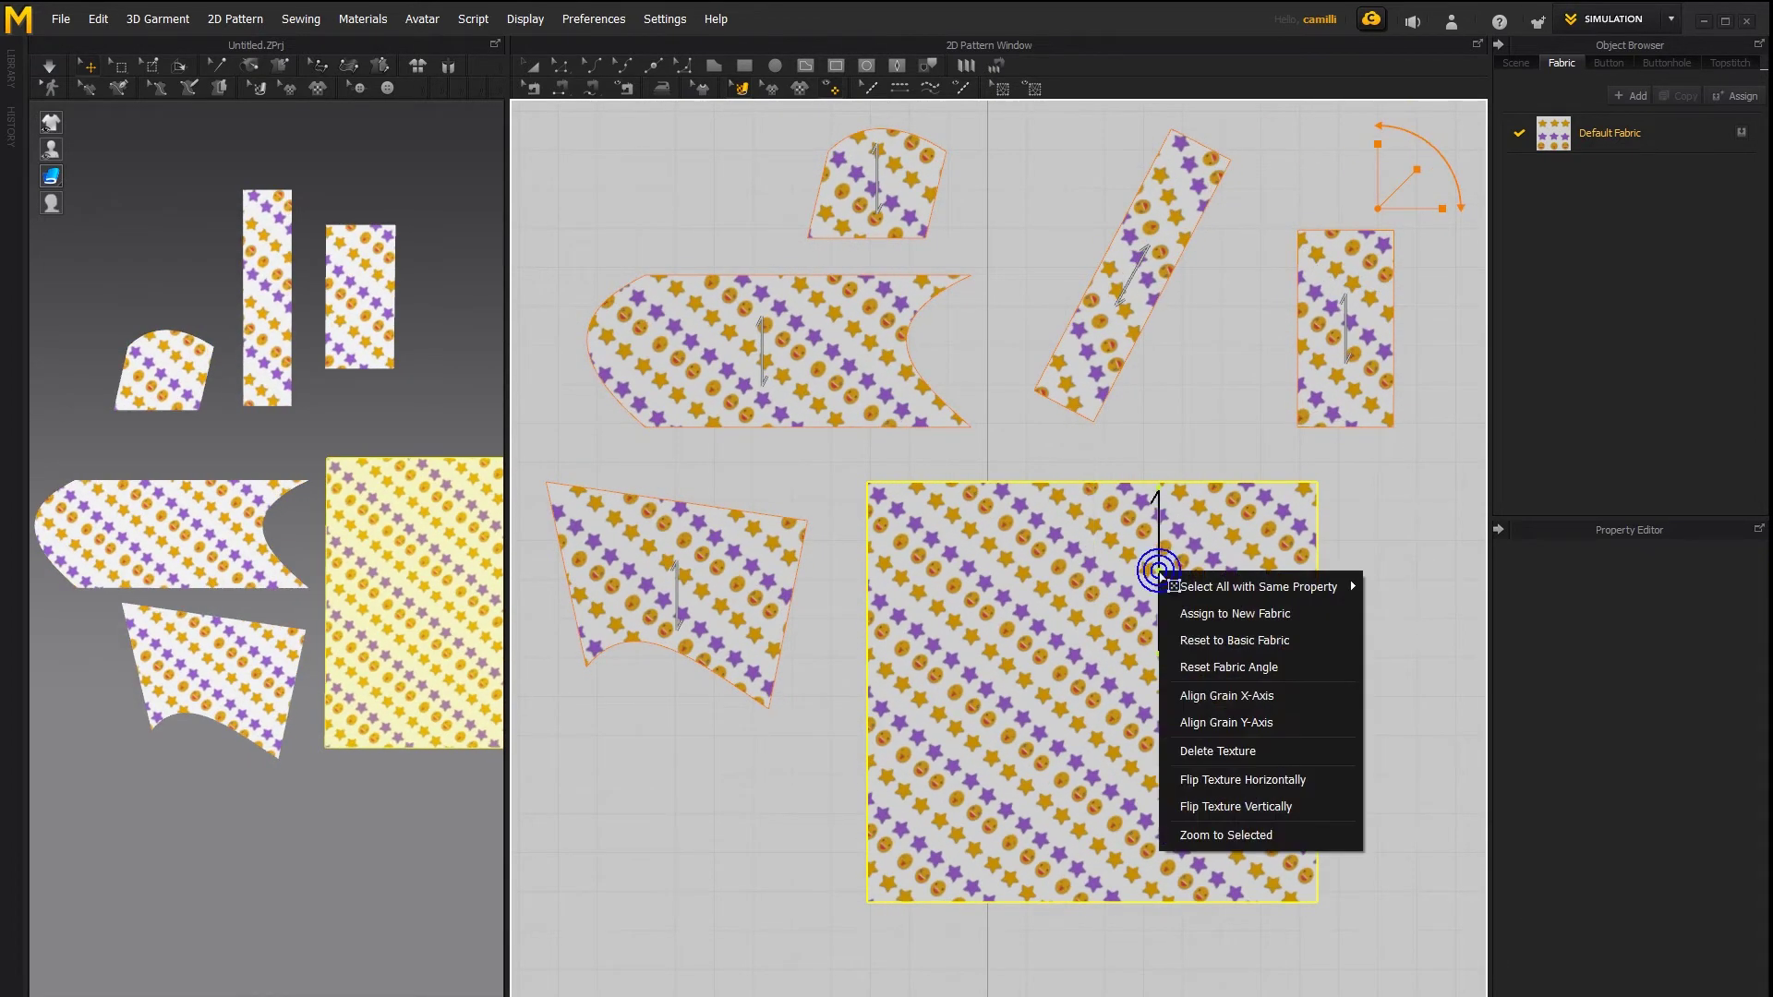
left_click(1225, 667)
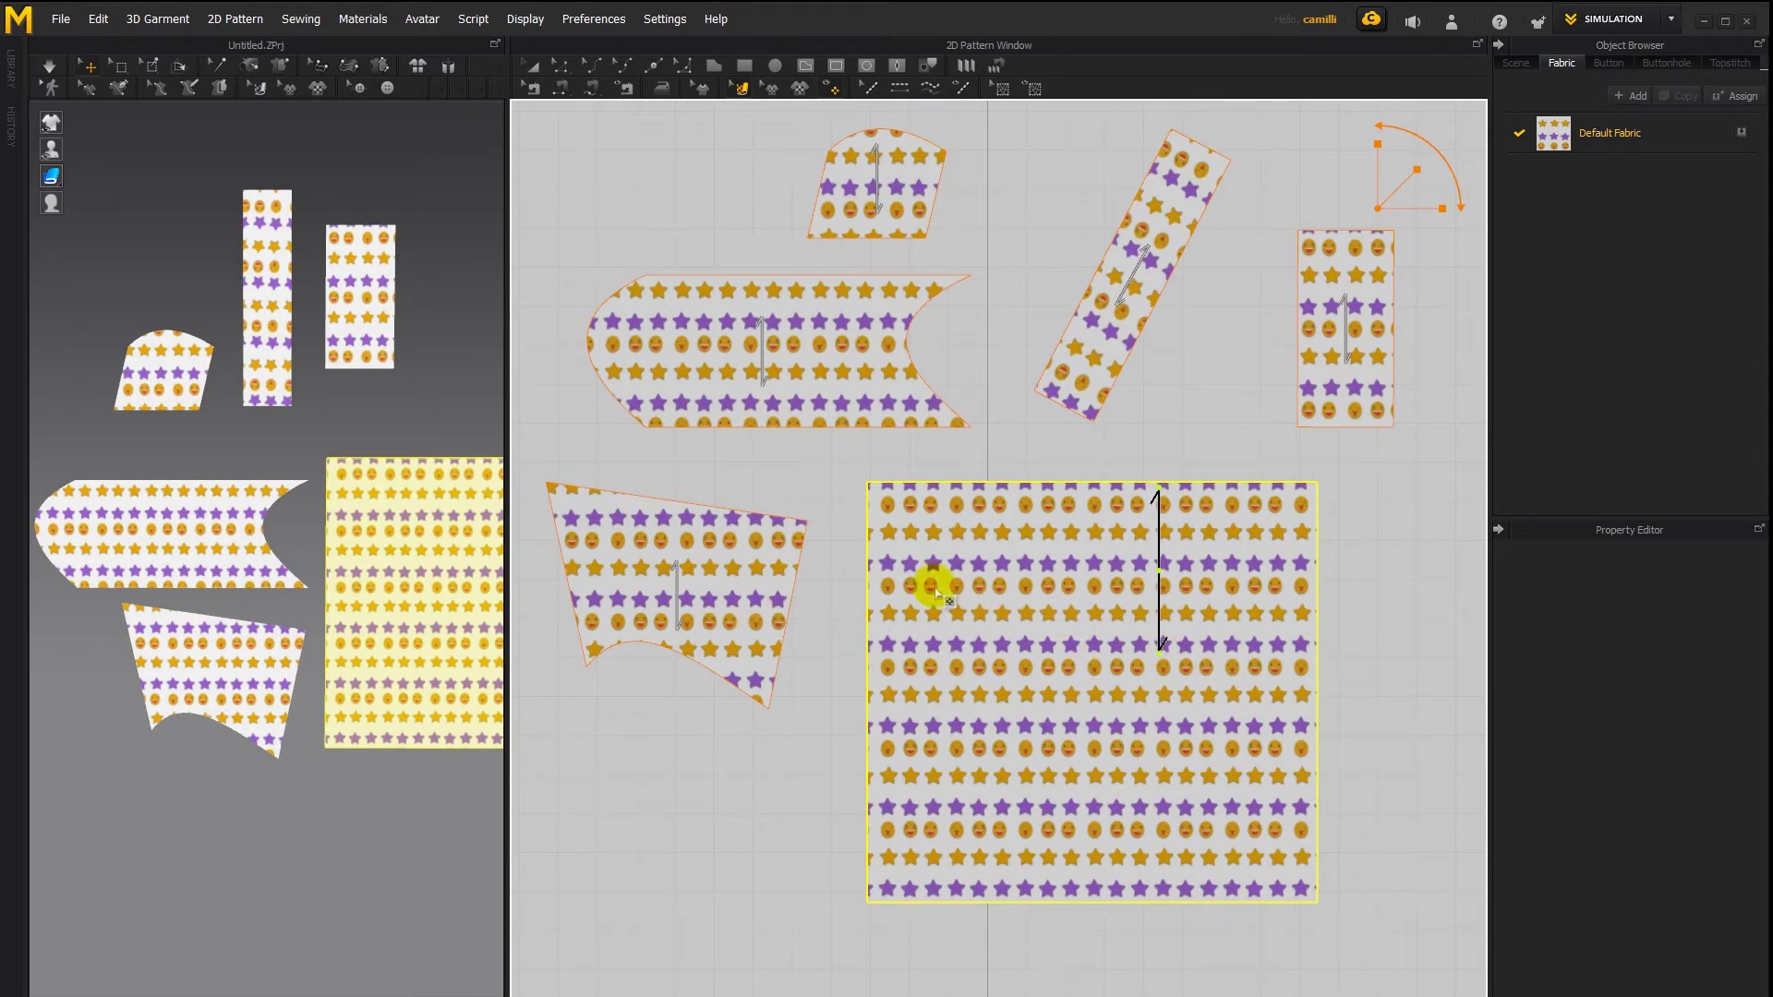
right_click(1005, 564)
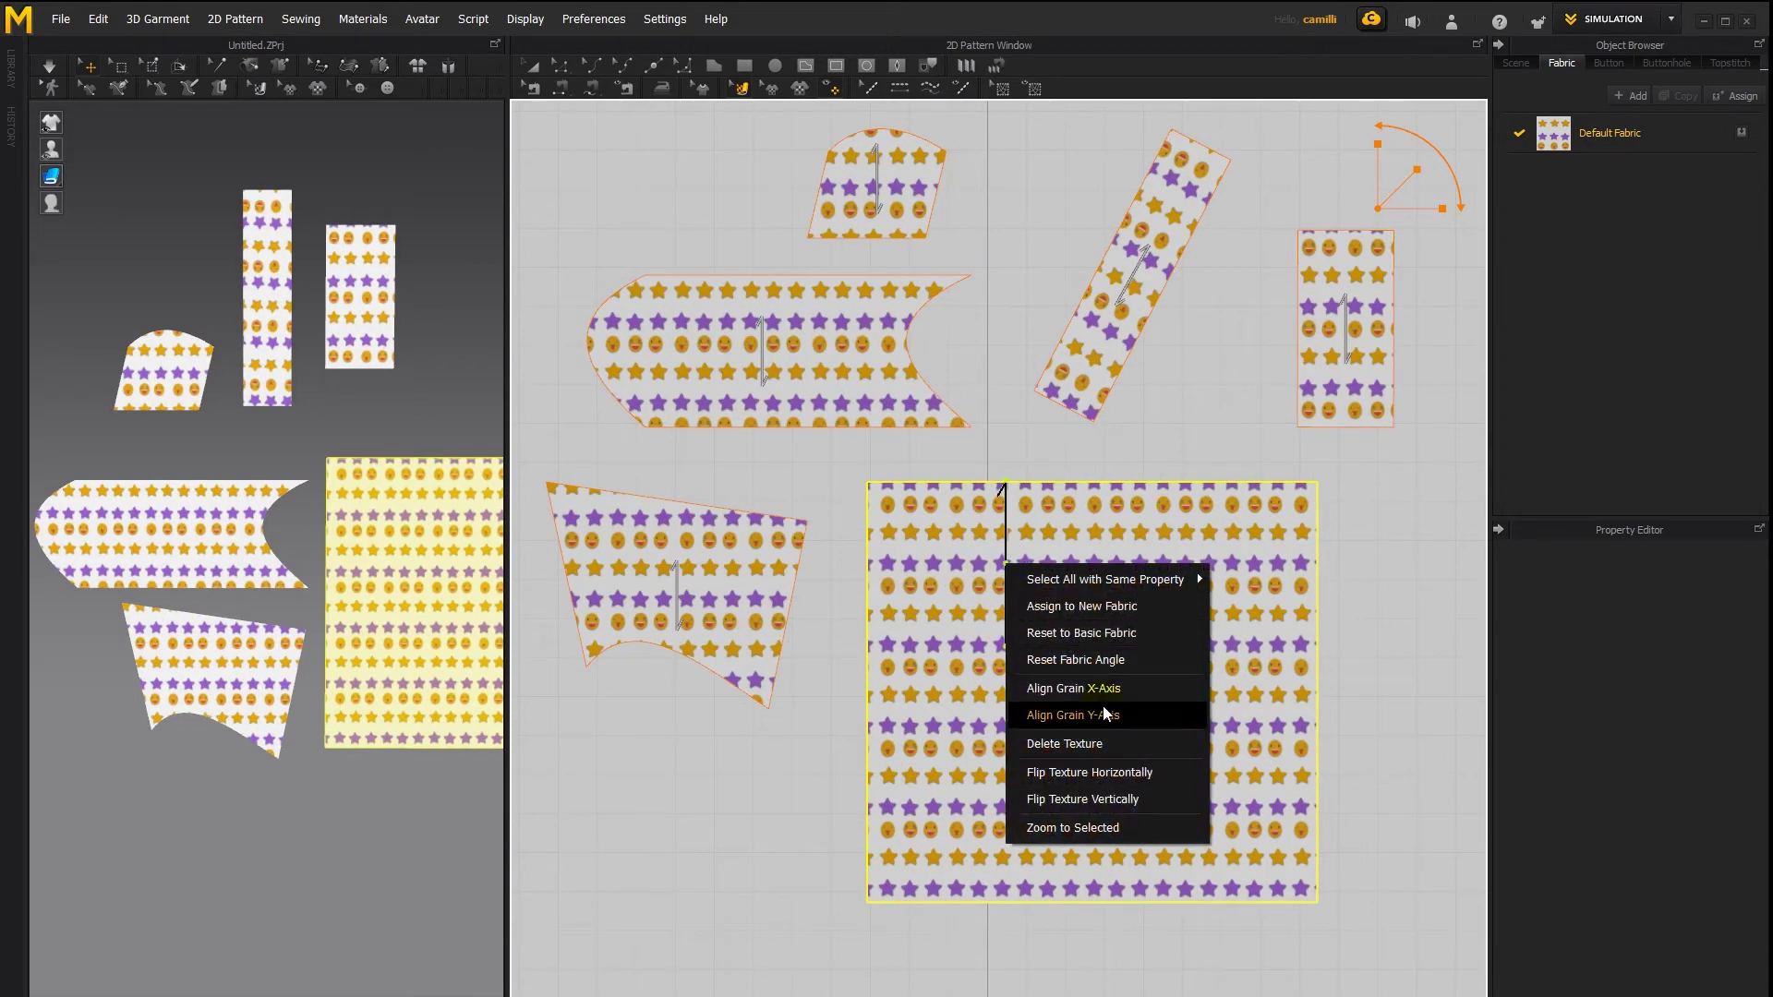
left_click(847, 596)
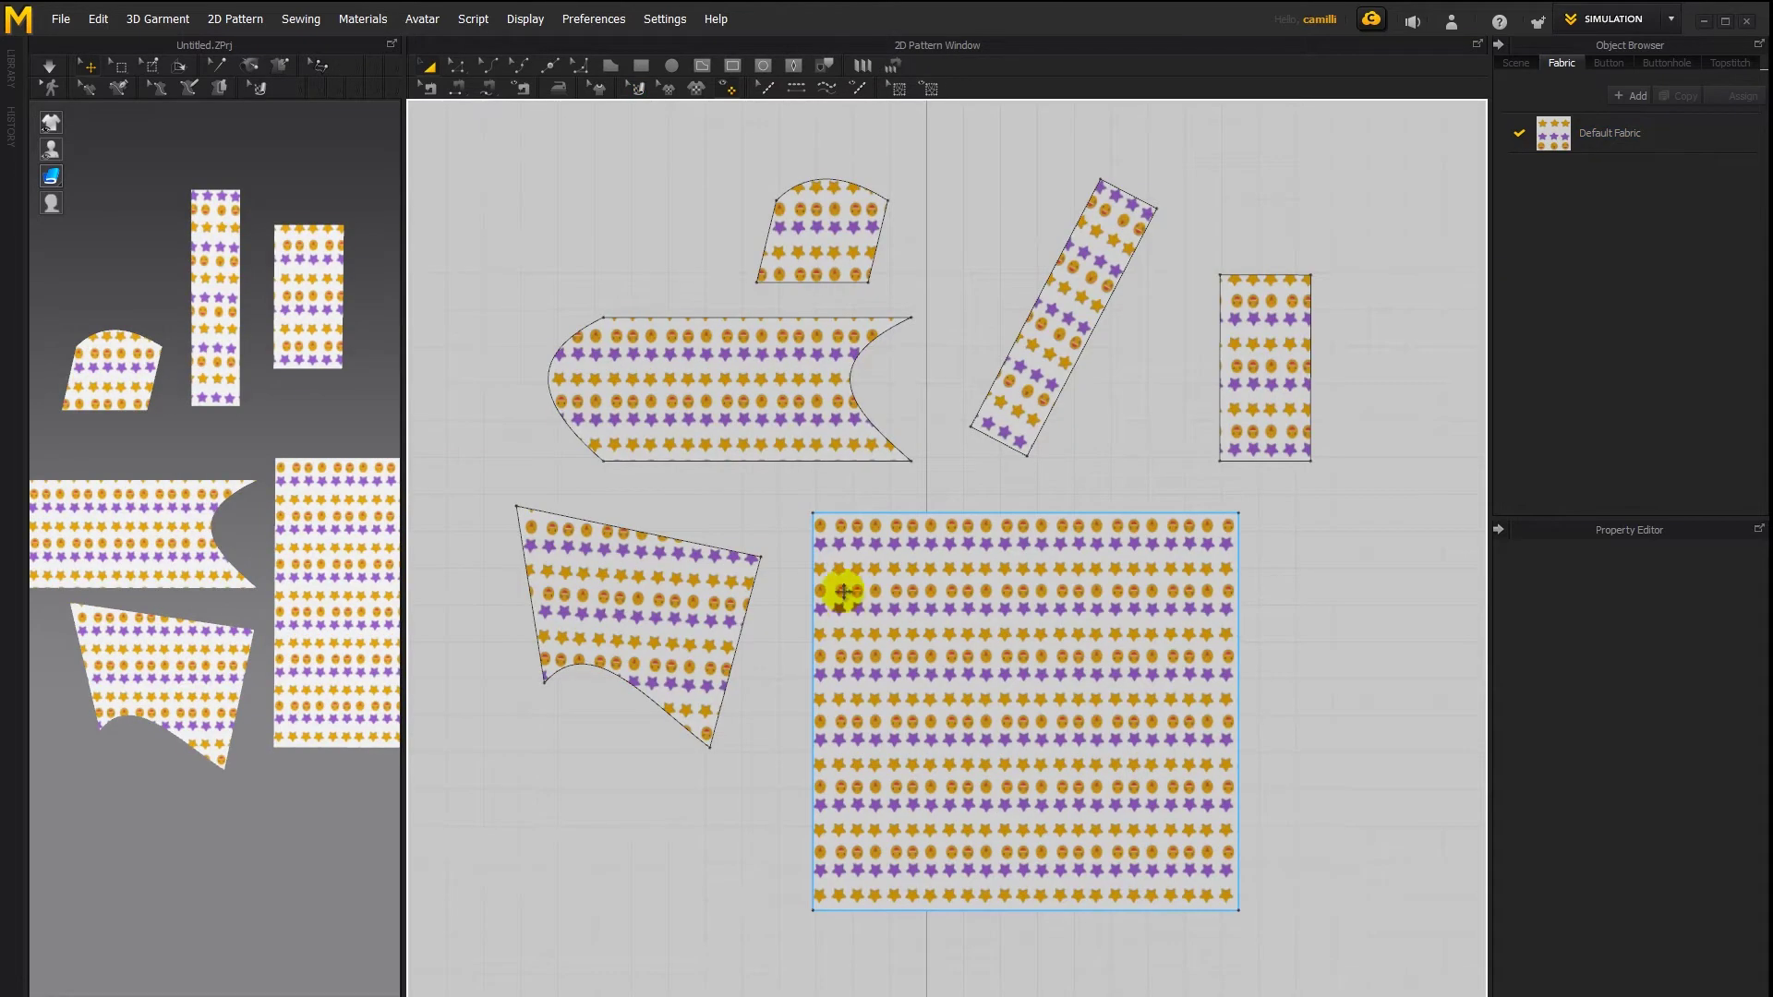
Select the small rectangular strip on the right and rotate it about 15° clockwise
left_click(1039, 452)
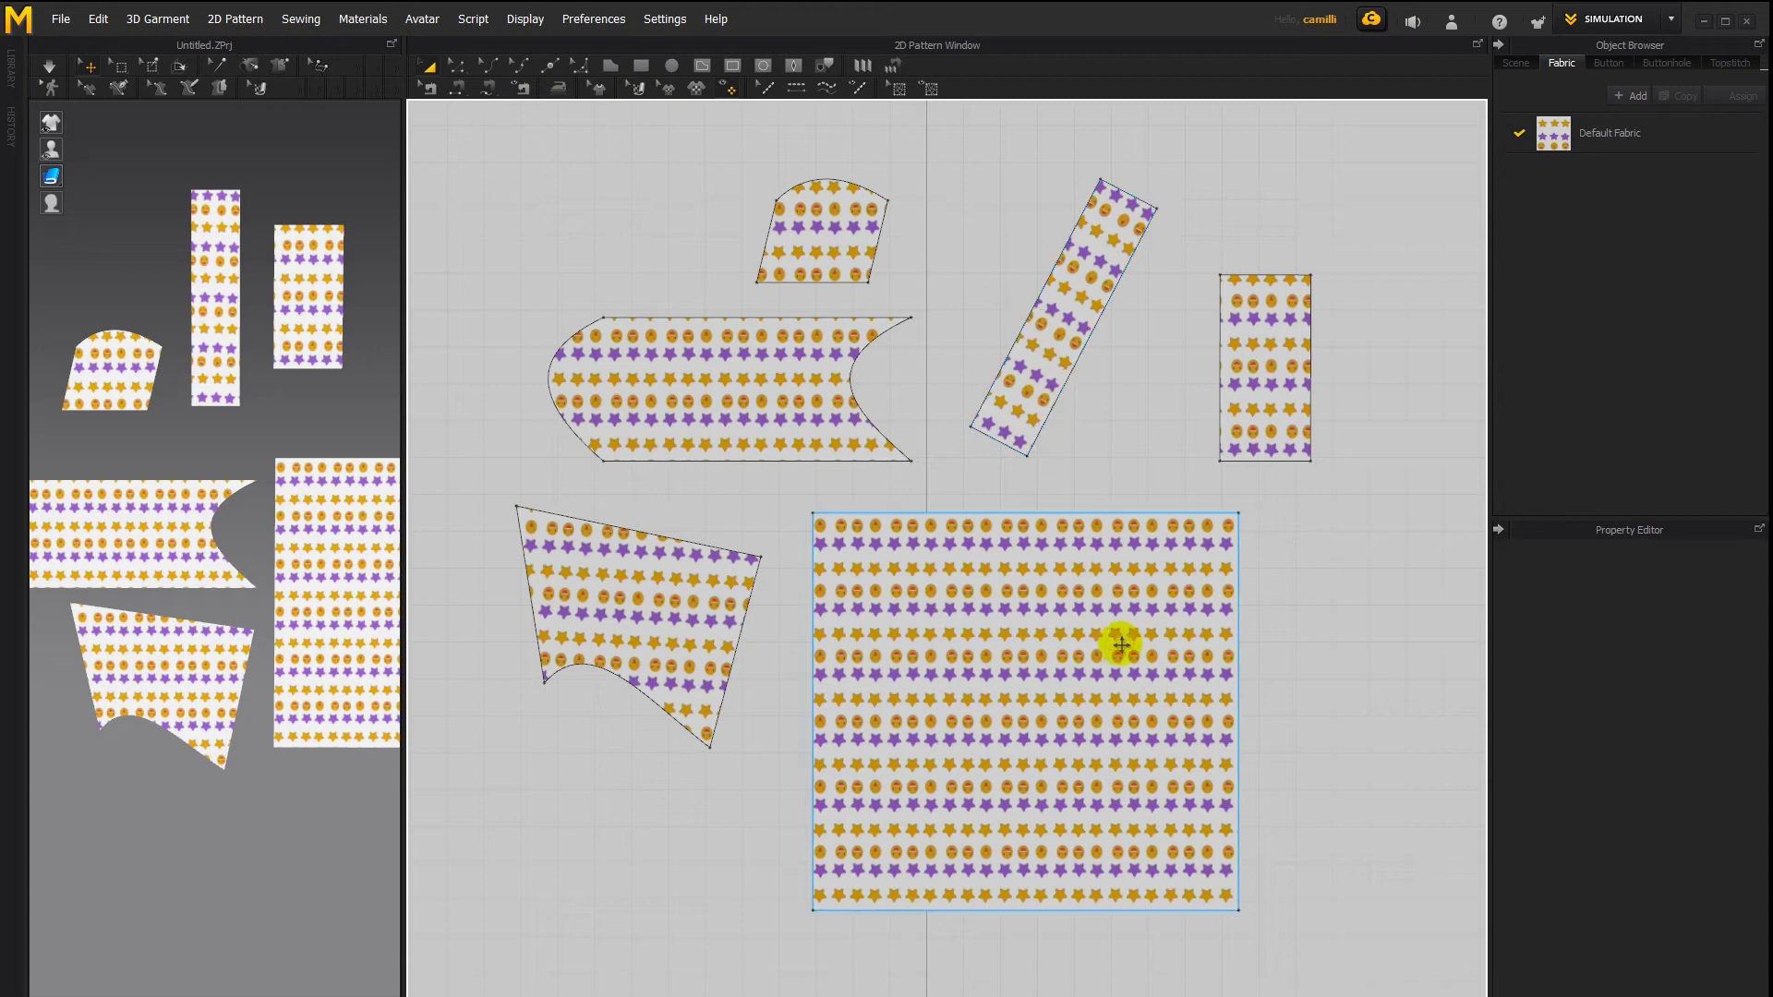
left_click(873, 905)
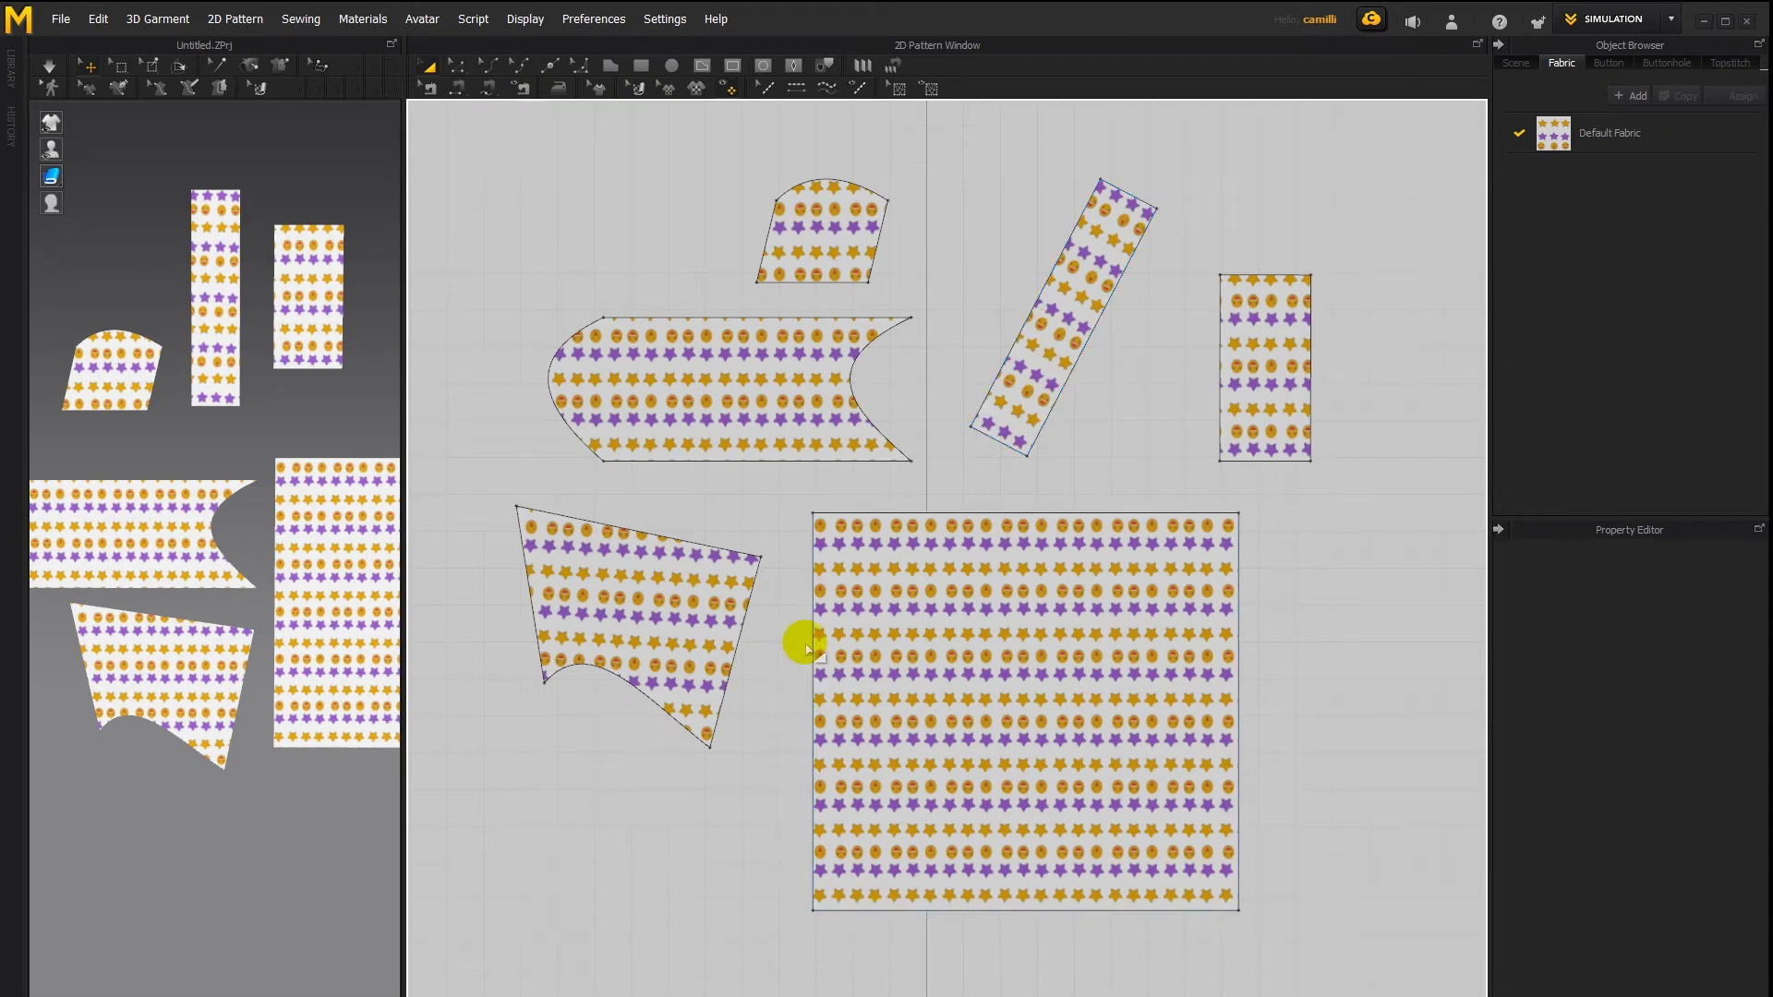
left_click(1027, 403)
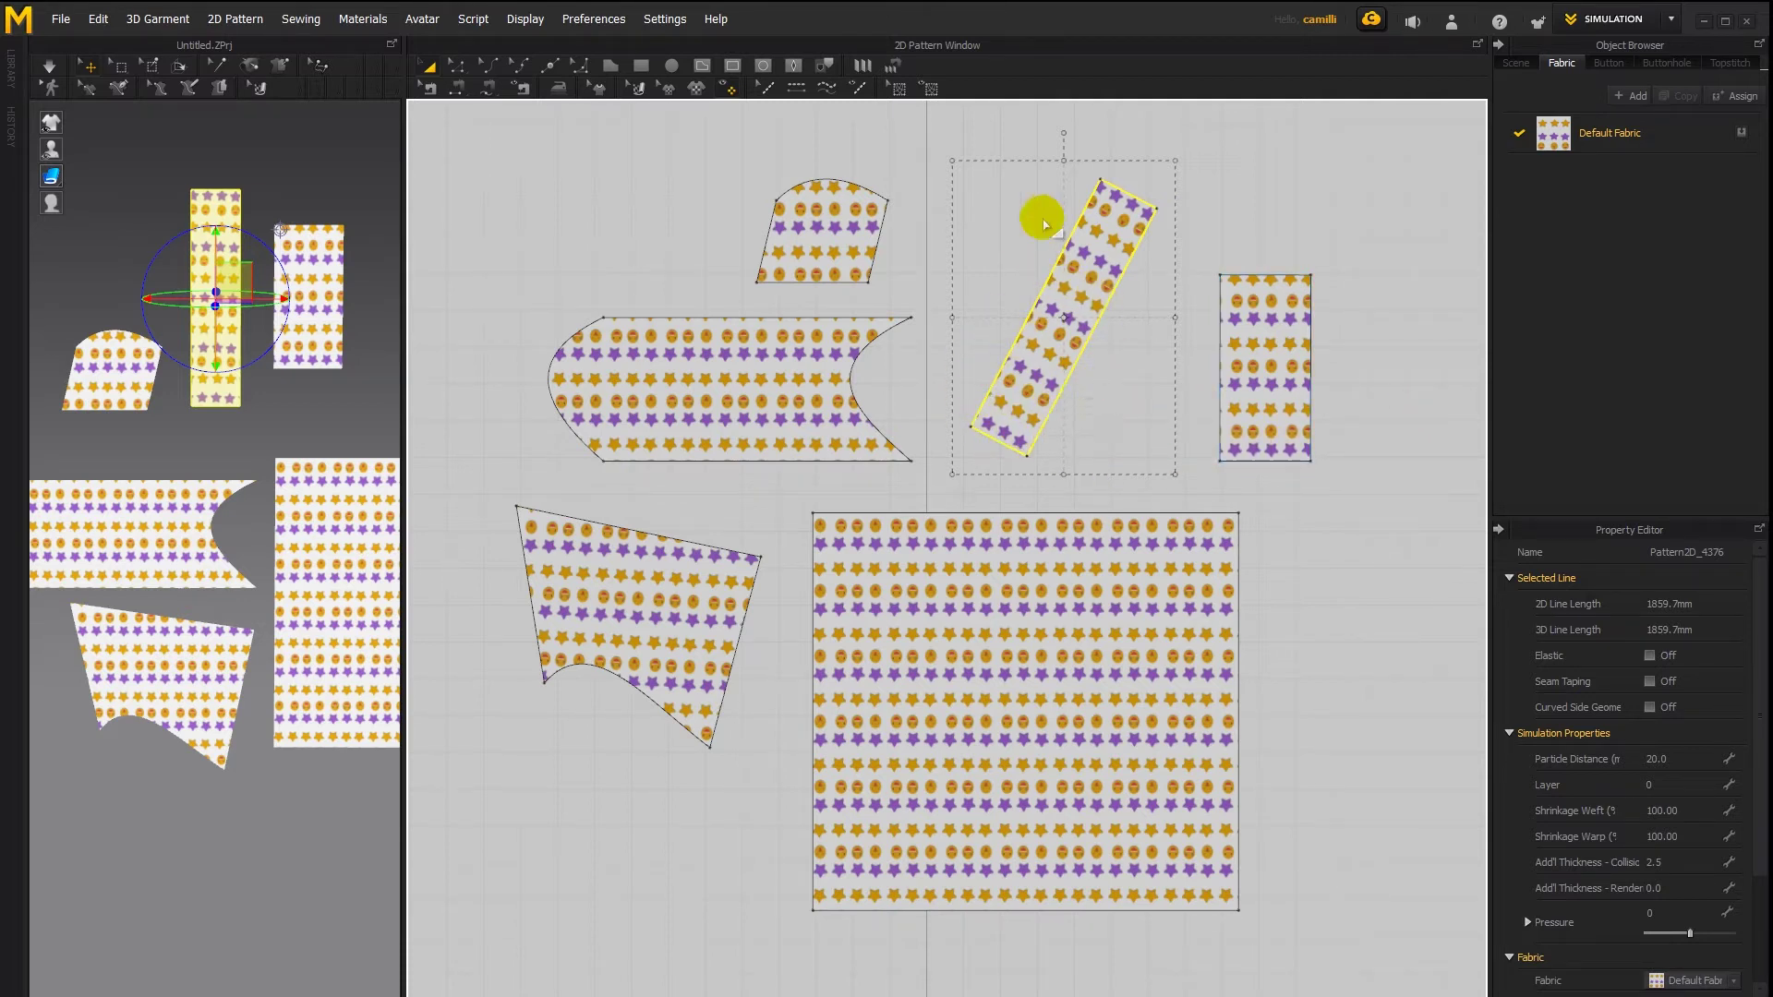
left_click(1265, 304)
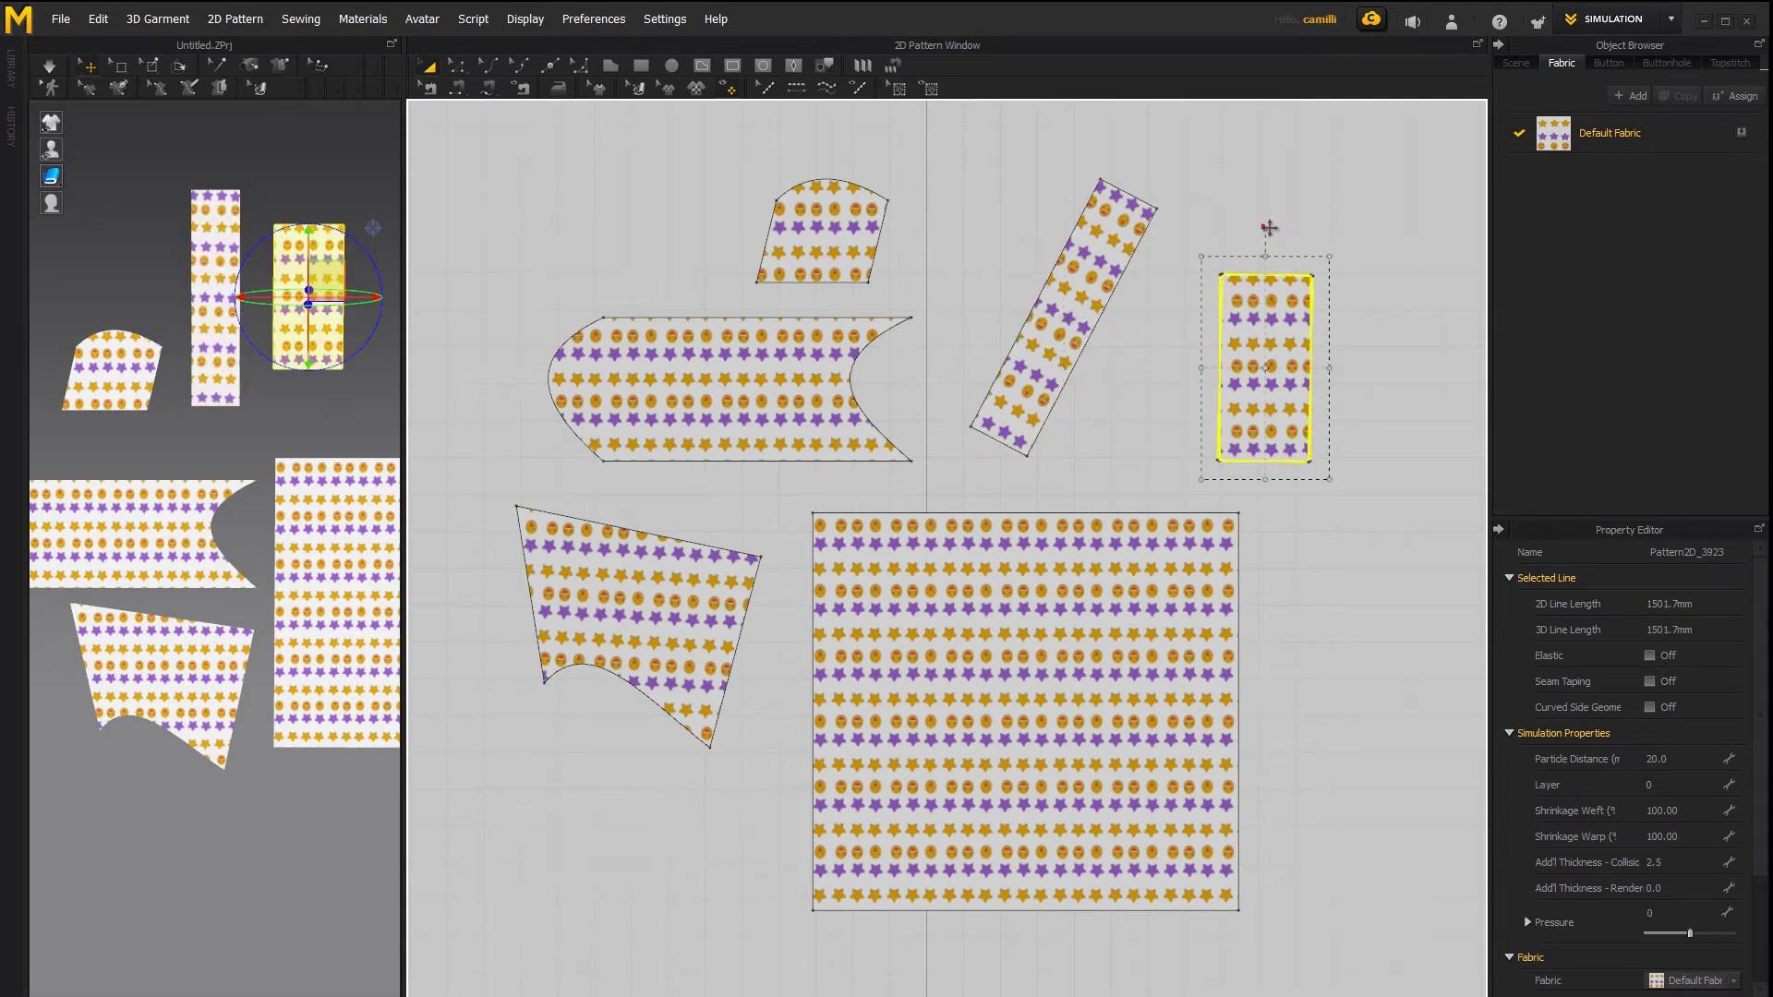
mouse_move(1269, 227)
left_mouse_down()
mouse_move(1297, 247)
mouse_move(1279, 226)
left_mouse_up()
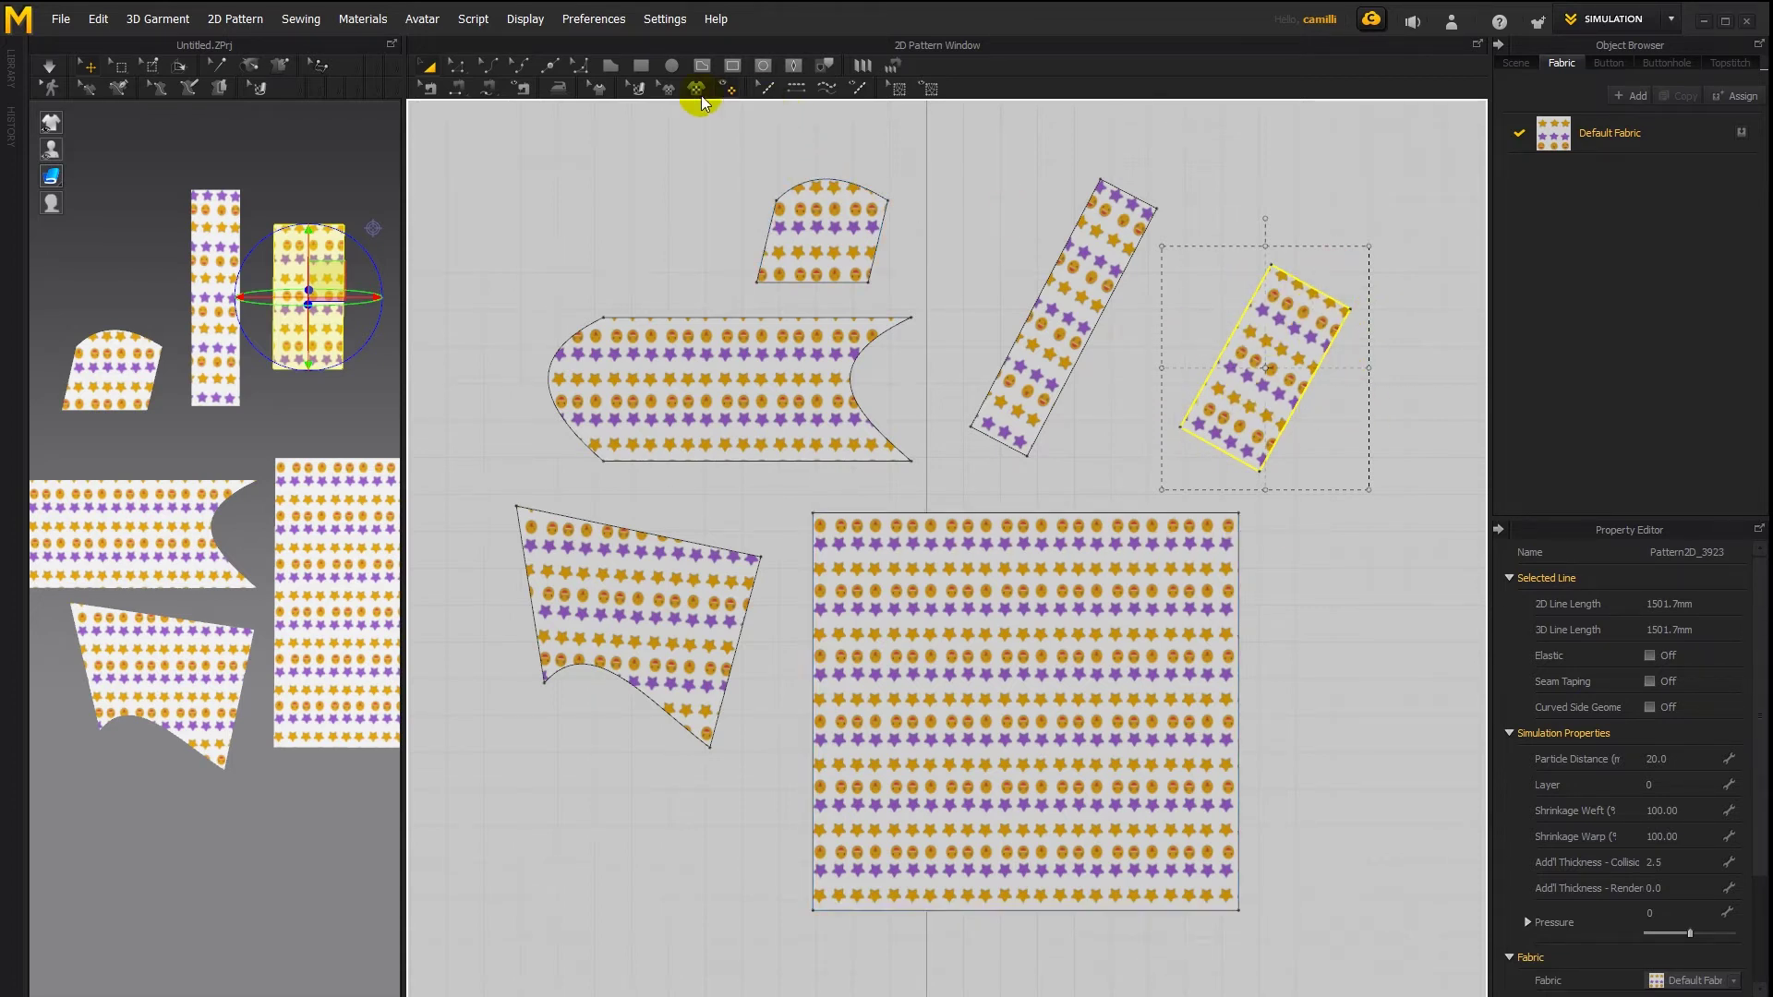
In Edit Texture, apply Align Grain X-Axis, then Align Grain Y-Axis, to the tilted strip
left_click(631, 88)
left_click(1296, 328)
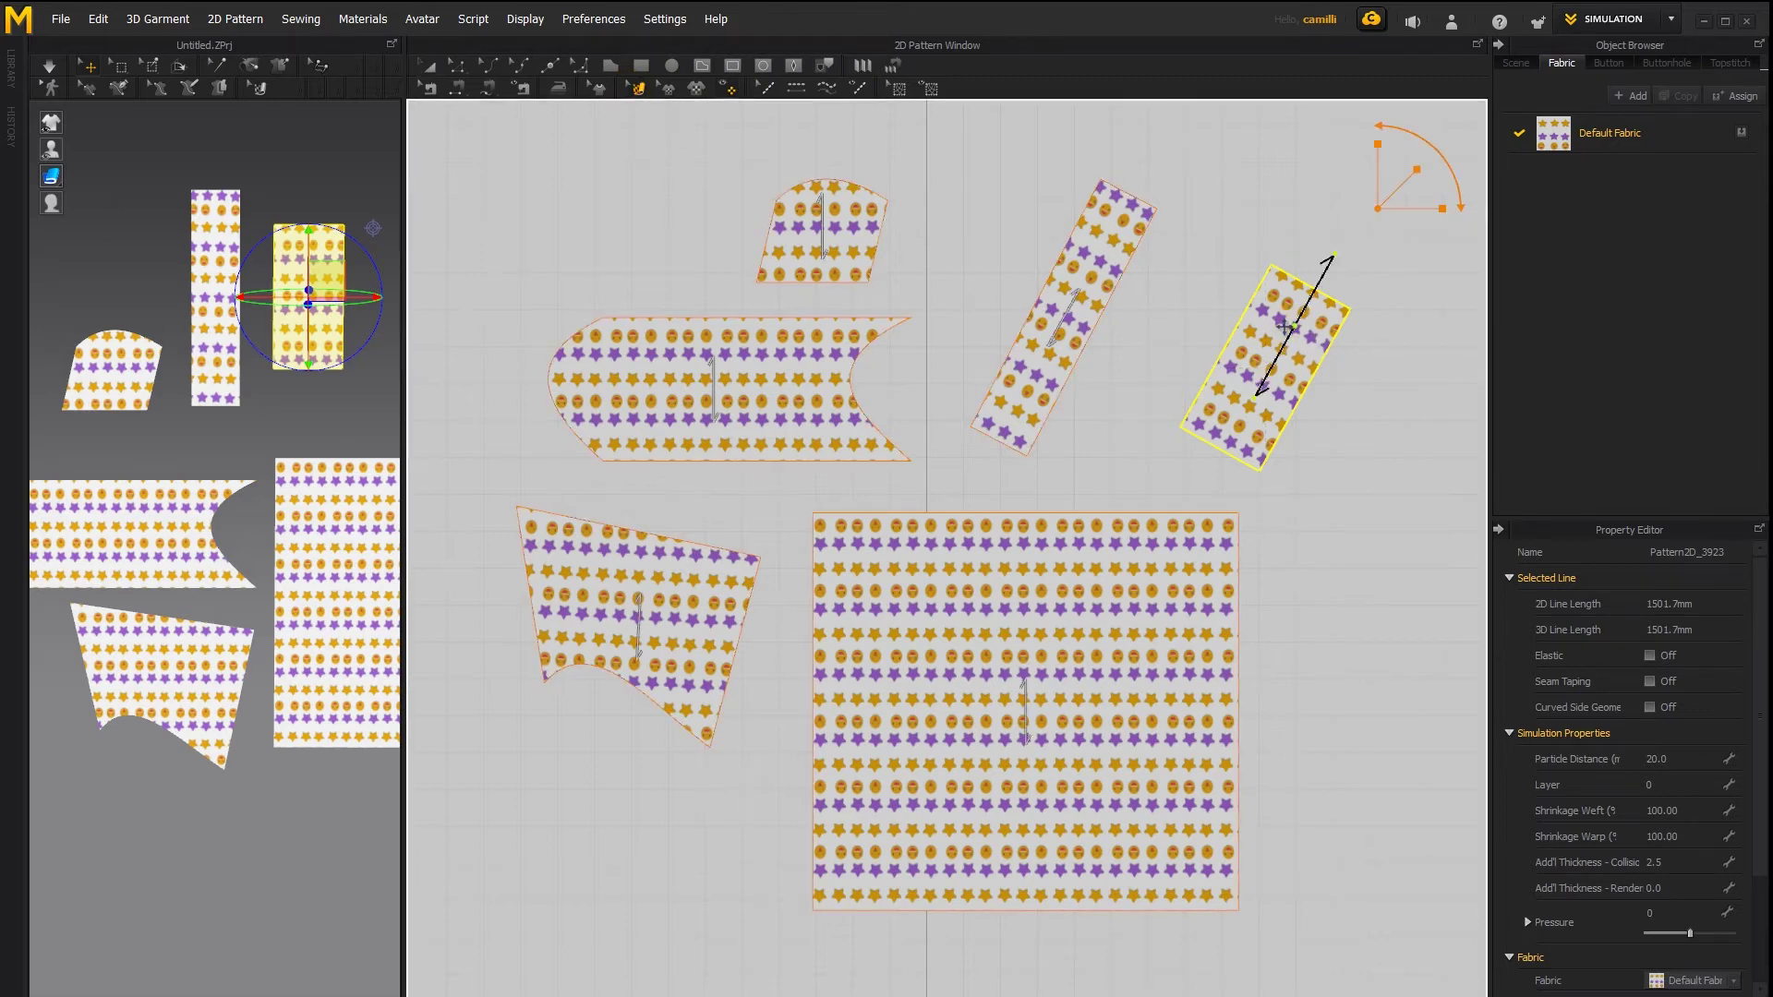
right_click(1284, 326)
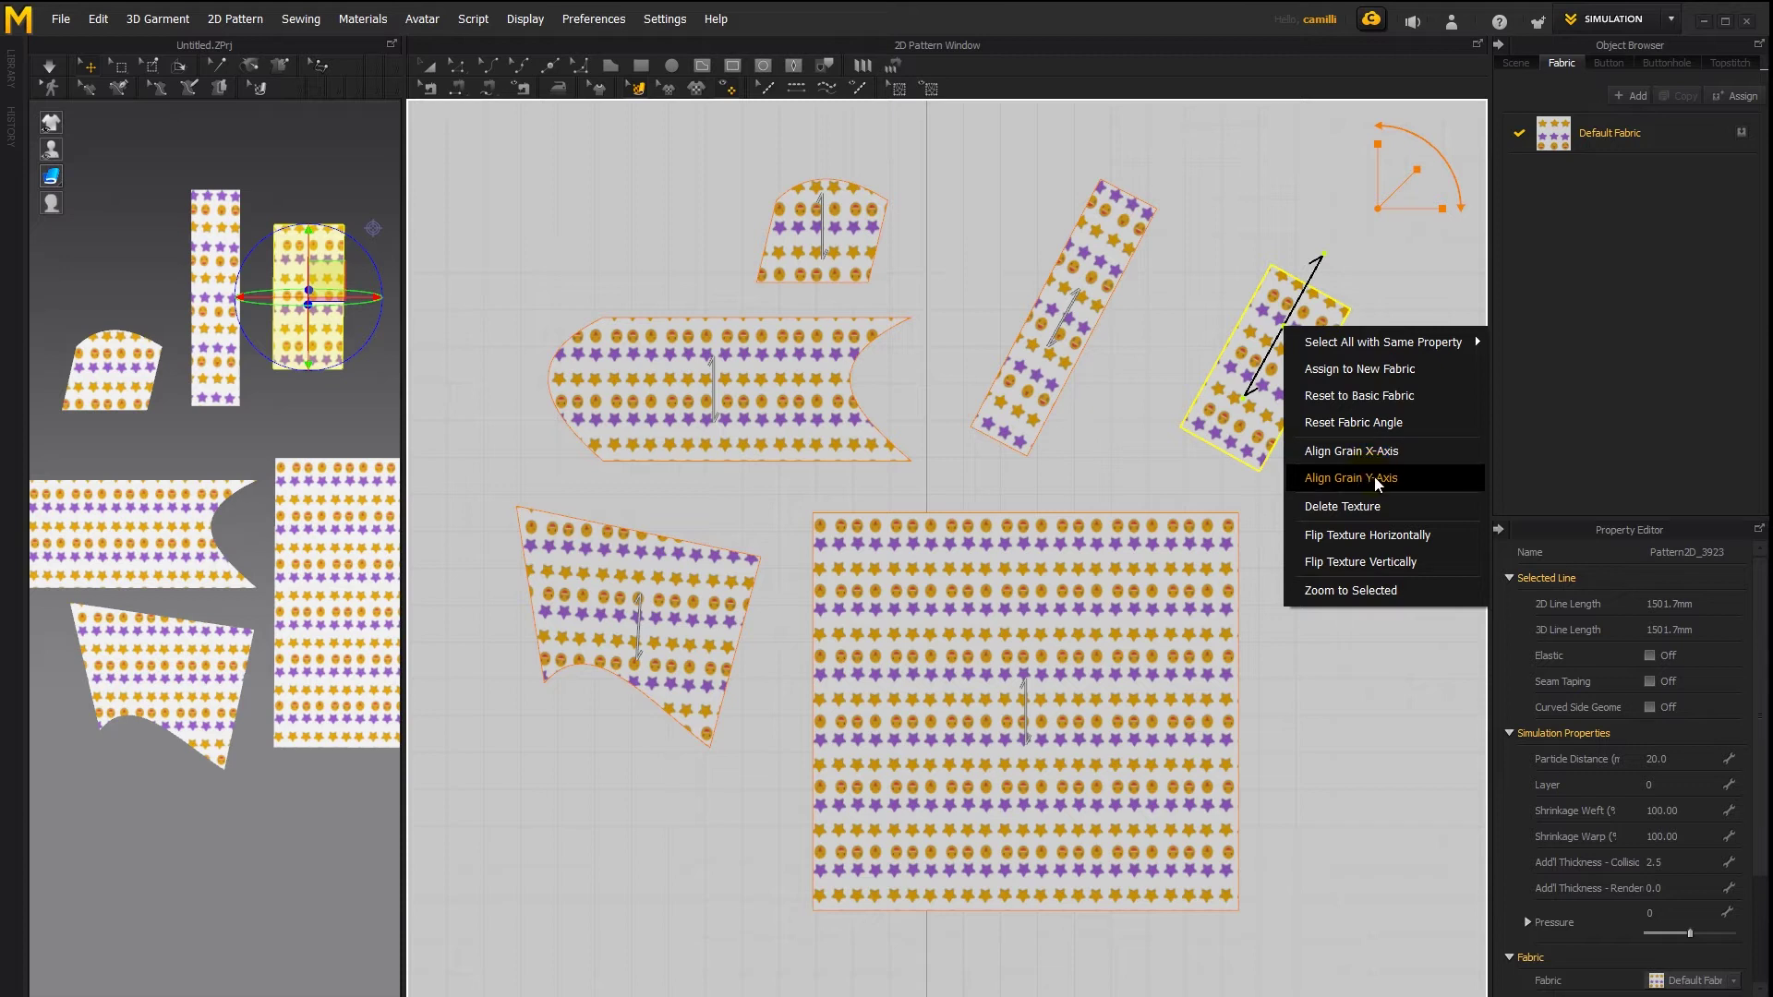
left_click(1390, 452)
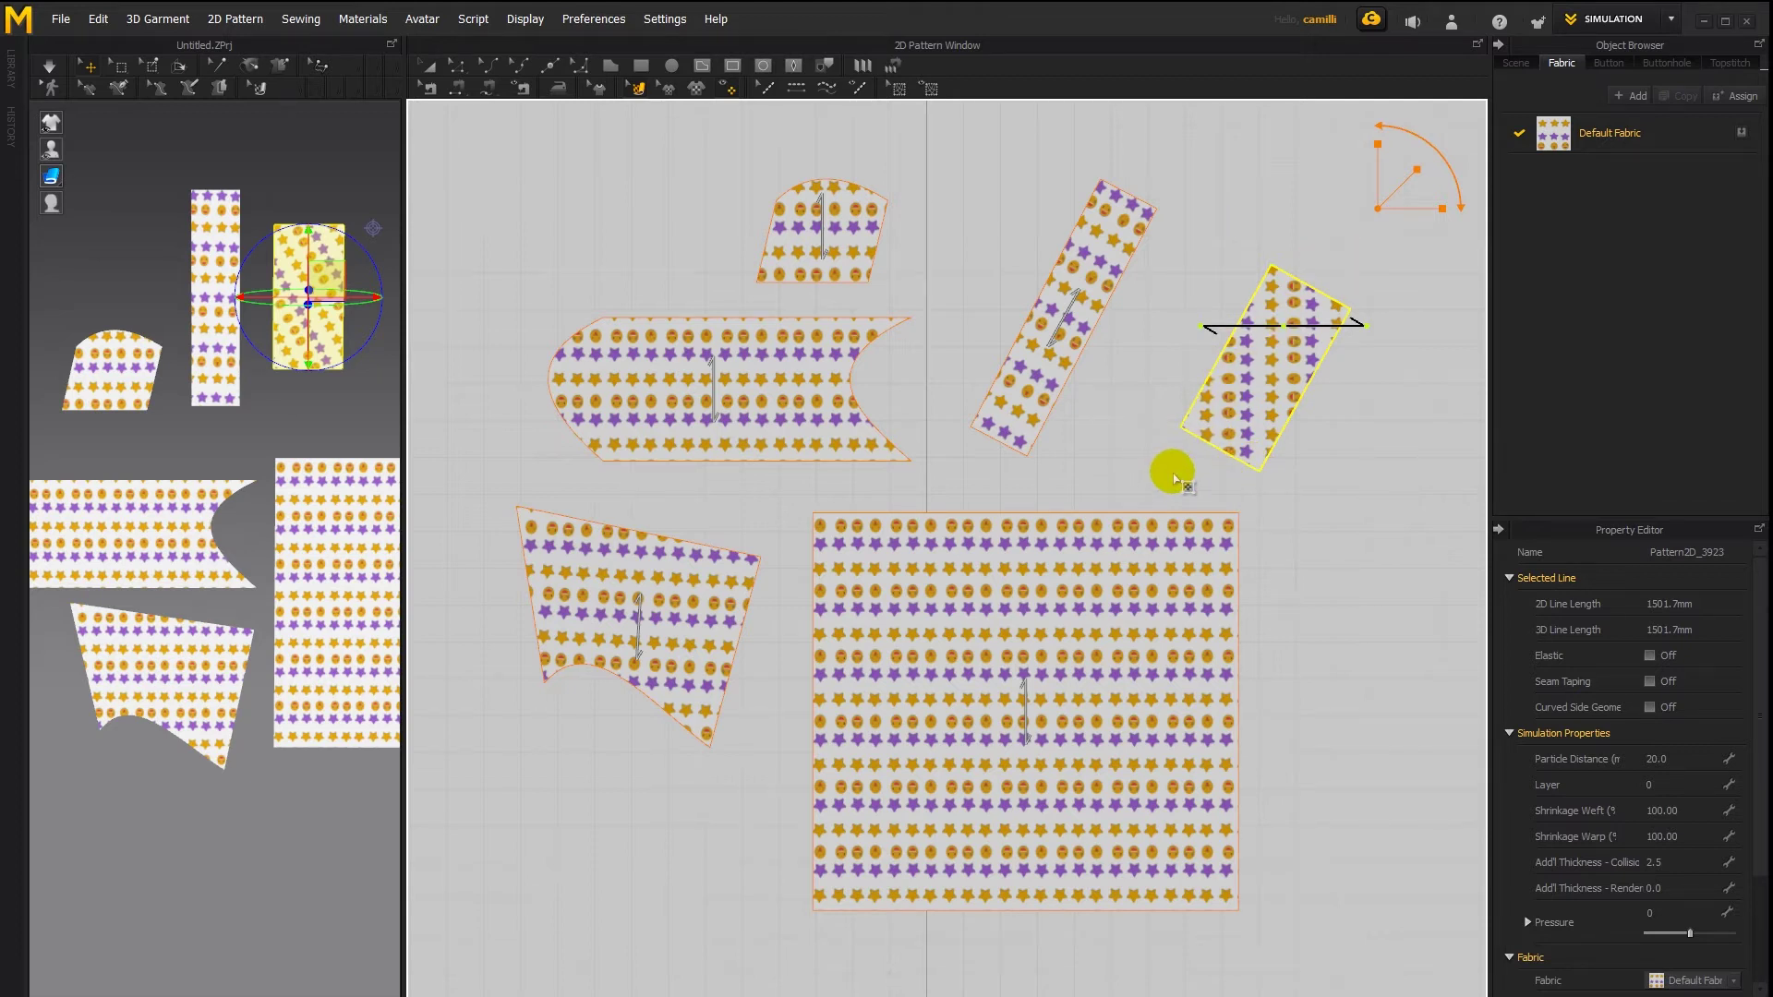
right_click(1223, 421)
left_click(1304, 557)
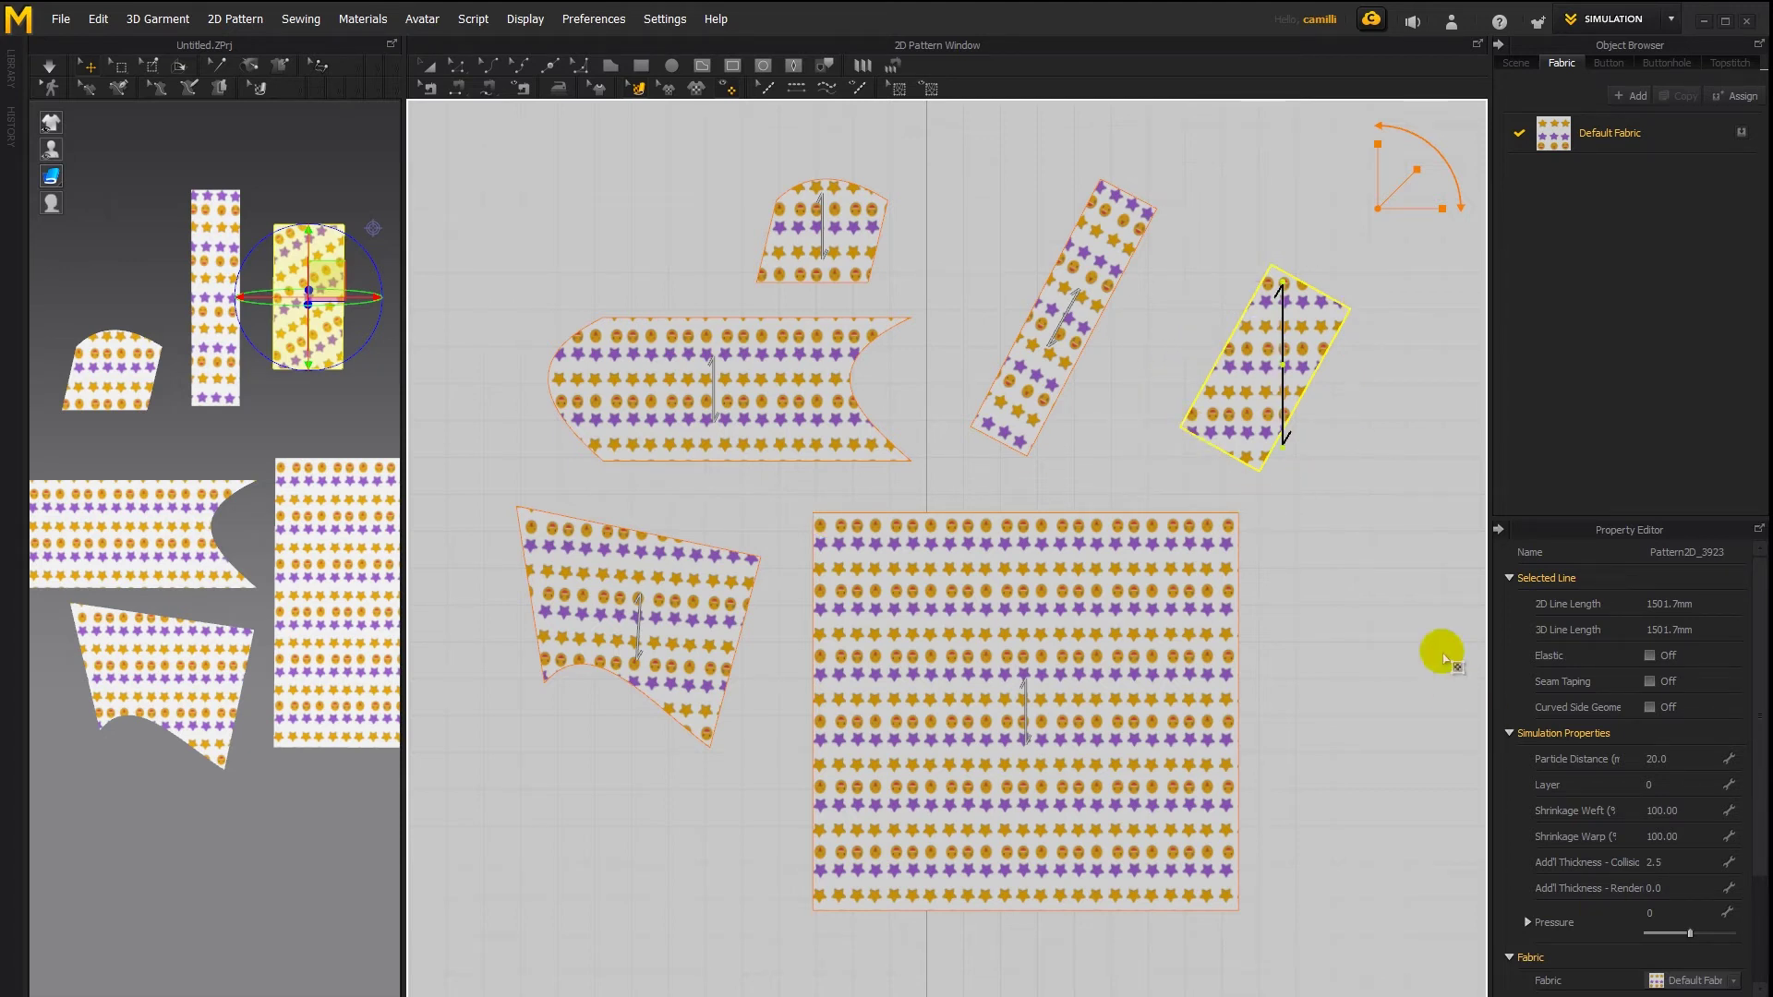
Apply Reset Fabric Angle to the strip and move its grain line up and right
right_click(1258, 375)
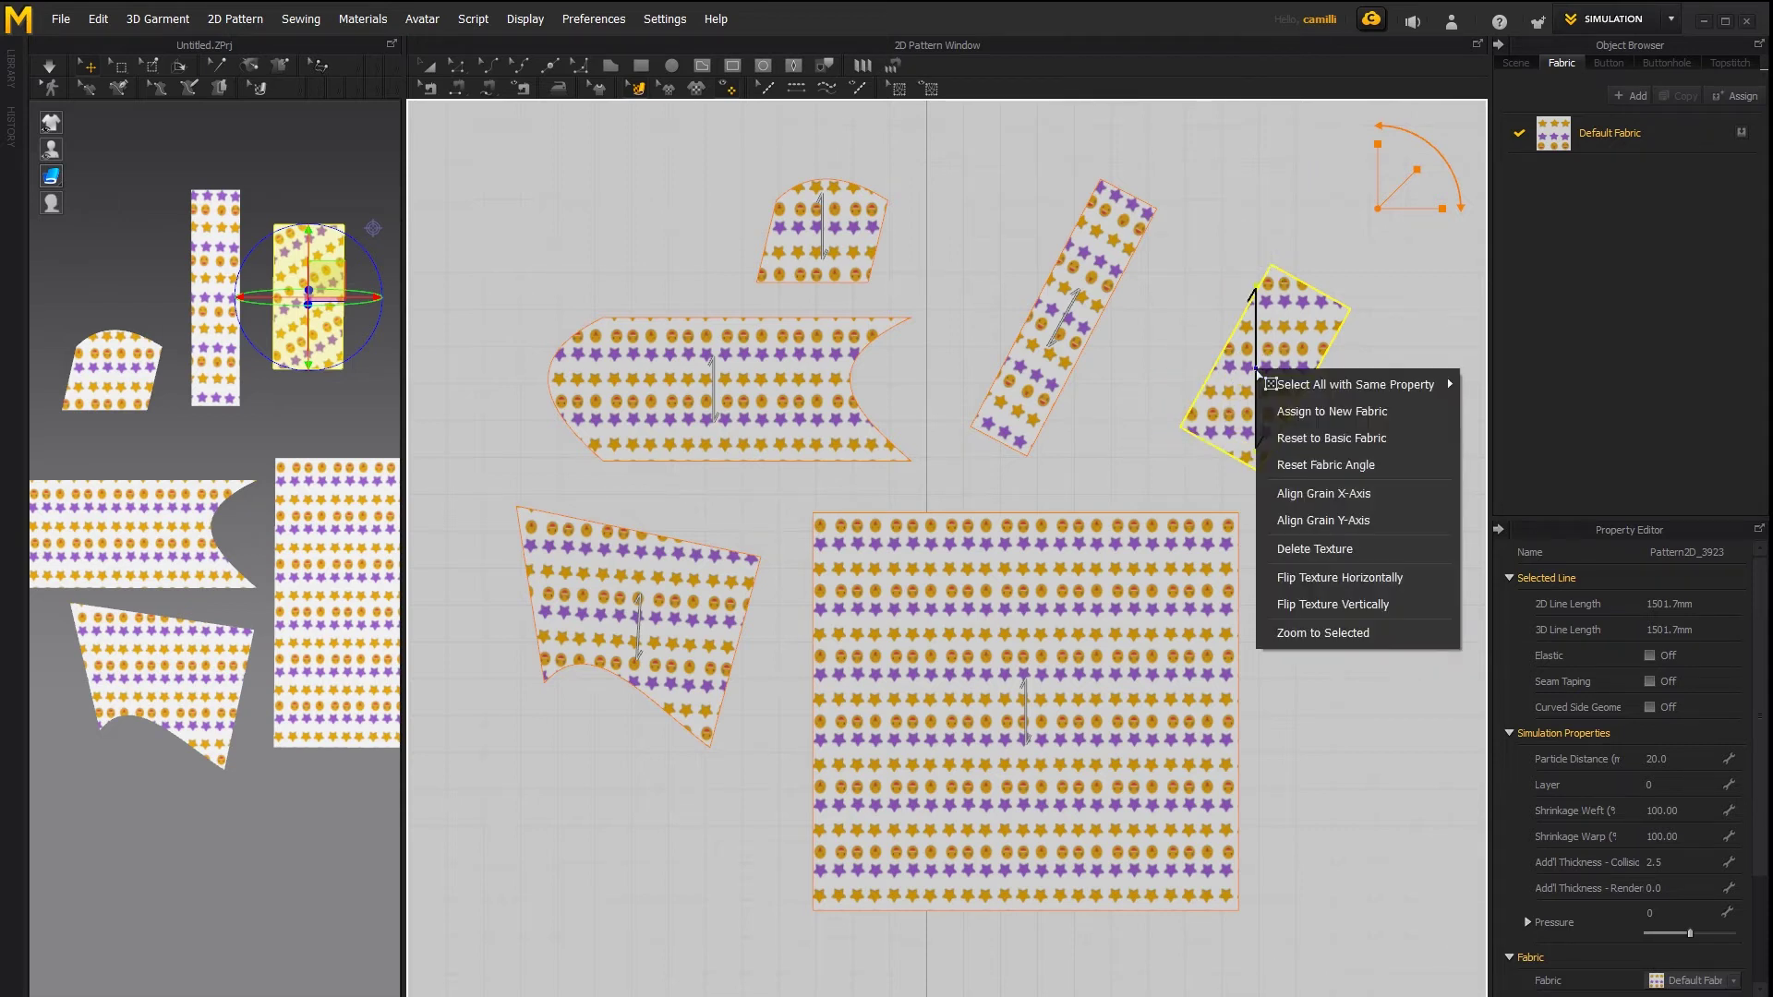
left_click(1319, 465)
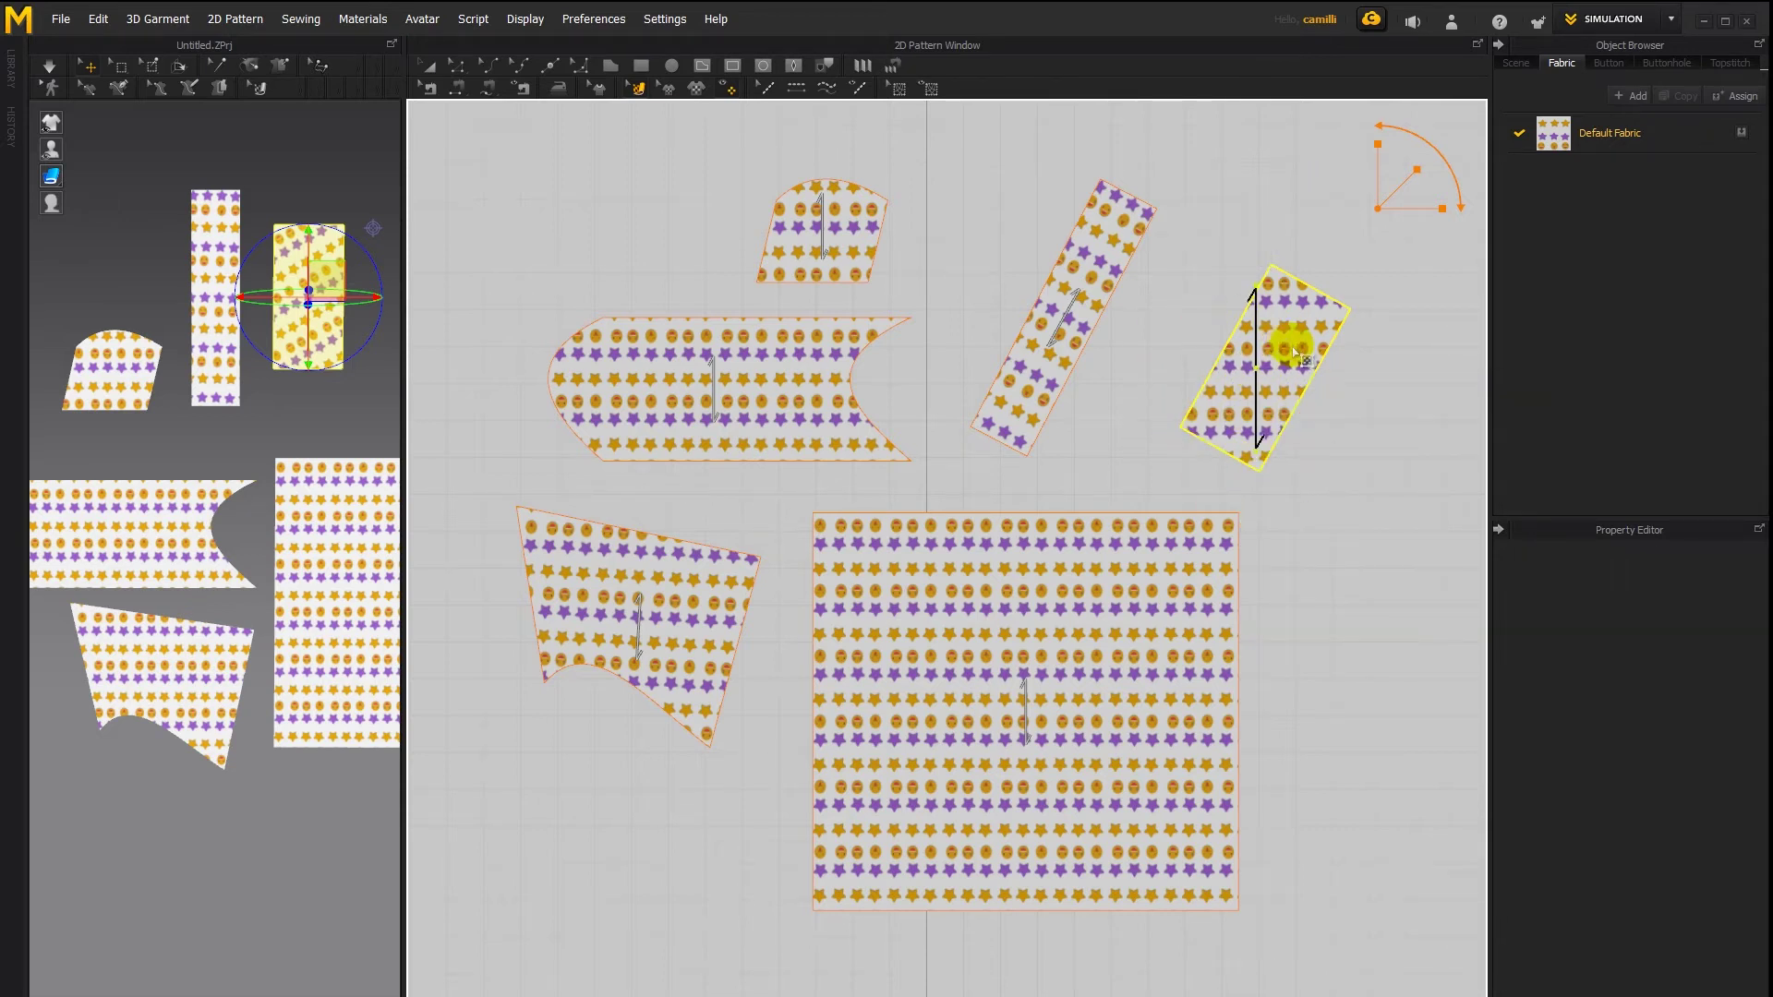
mouse_move(1258, 344)
left_mouse_down()
mouse_move(1271, 269)
mouse_move(1303, 269)
mouse_move(1287, 356)
left_mouse_up()
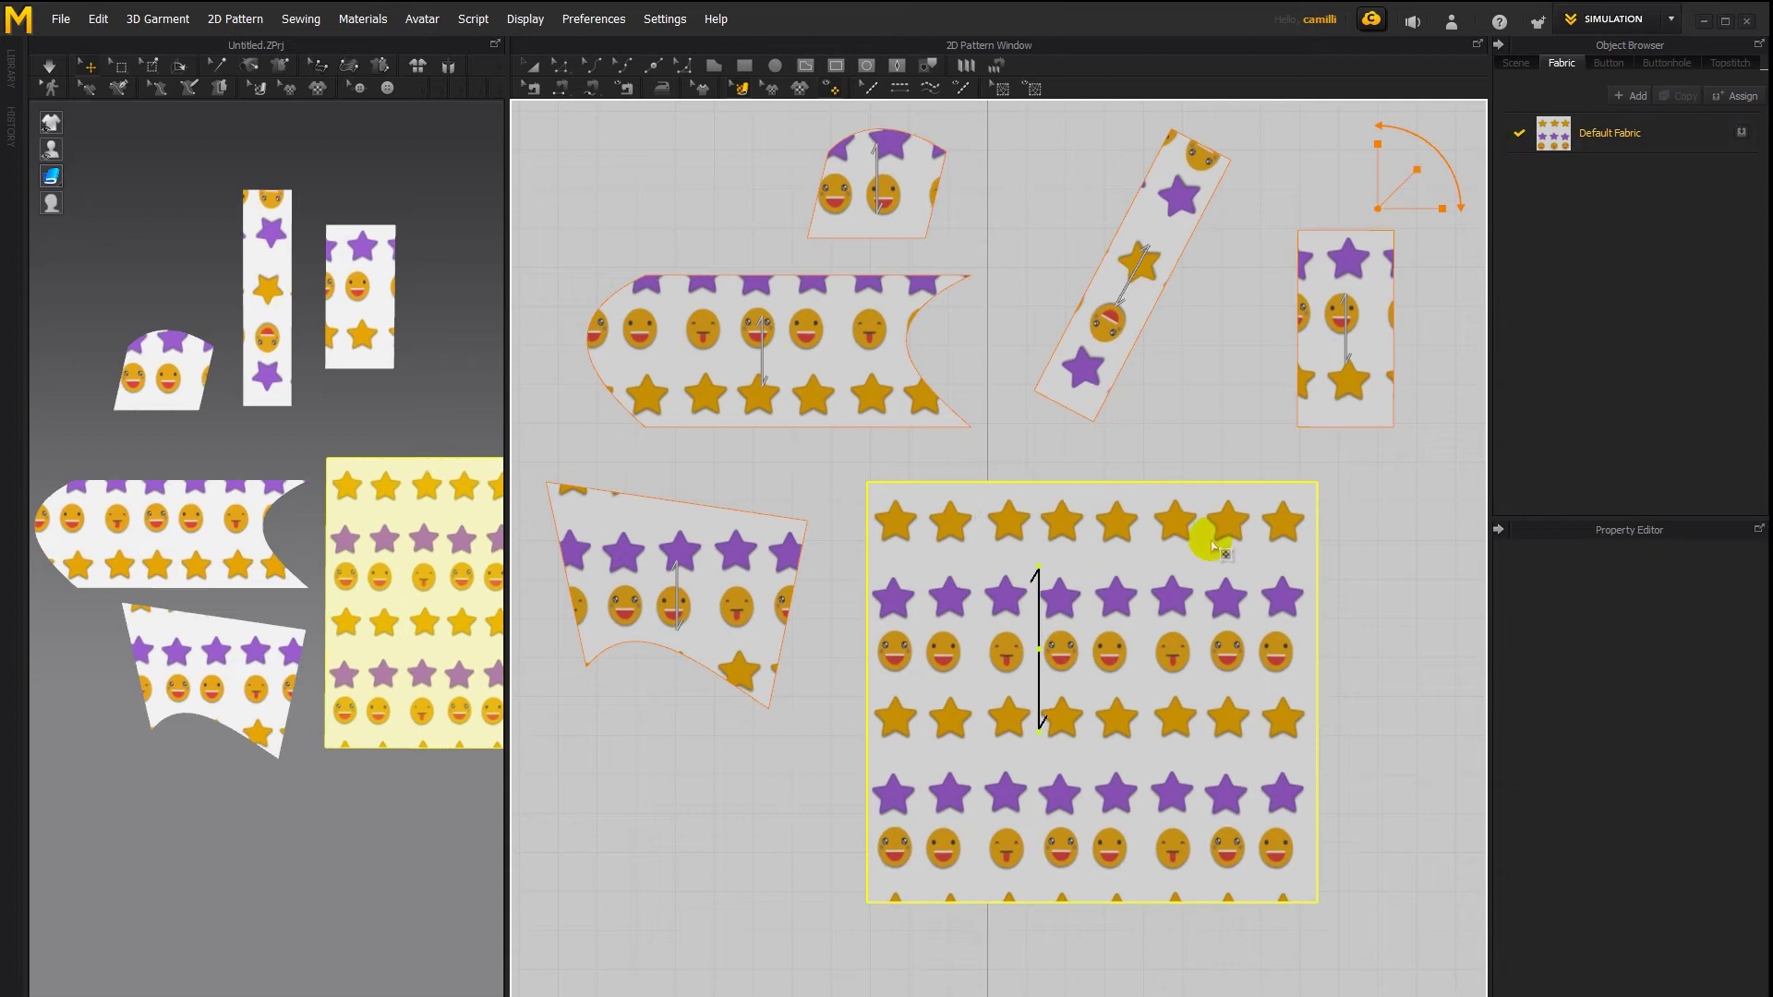
Delete the Default Fabric's texture via the square piece, then show Default Fabric's properties
right_click(1062, 552)
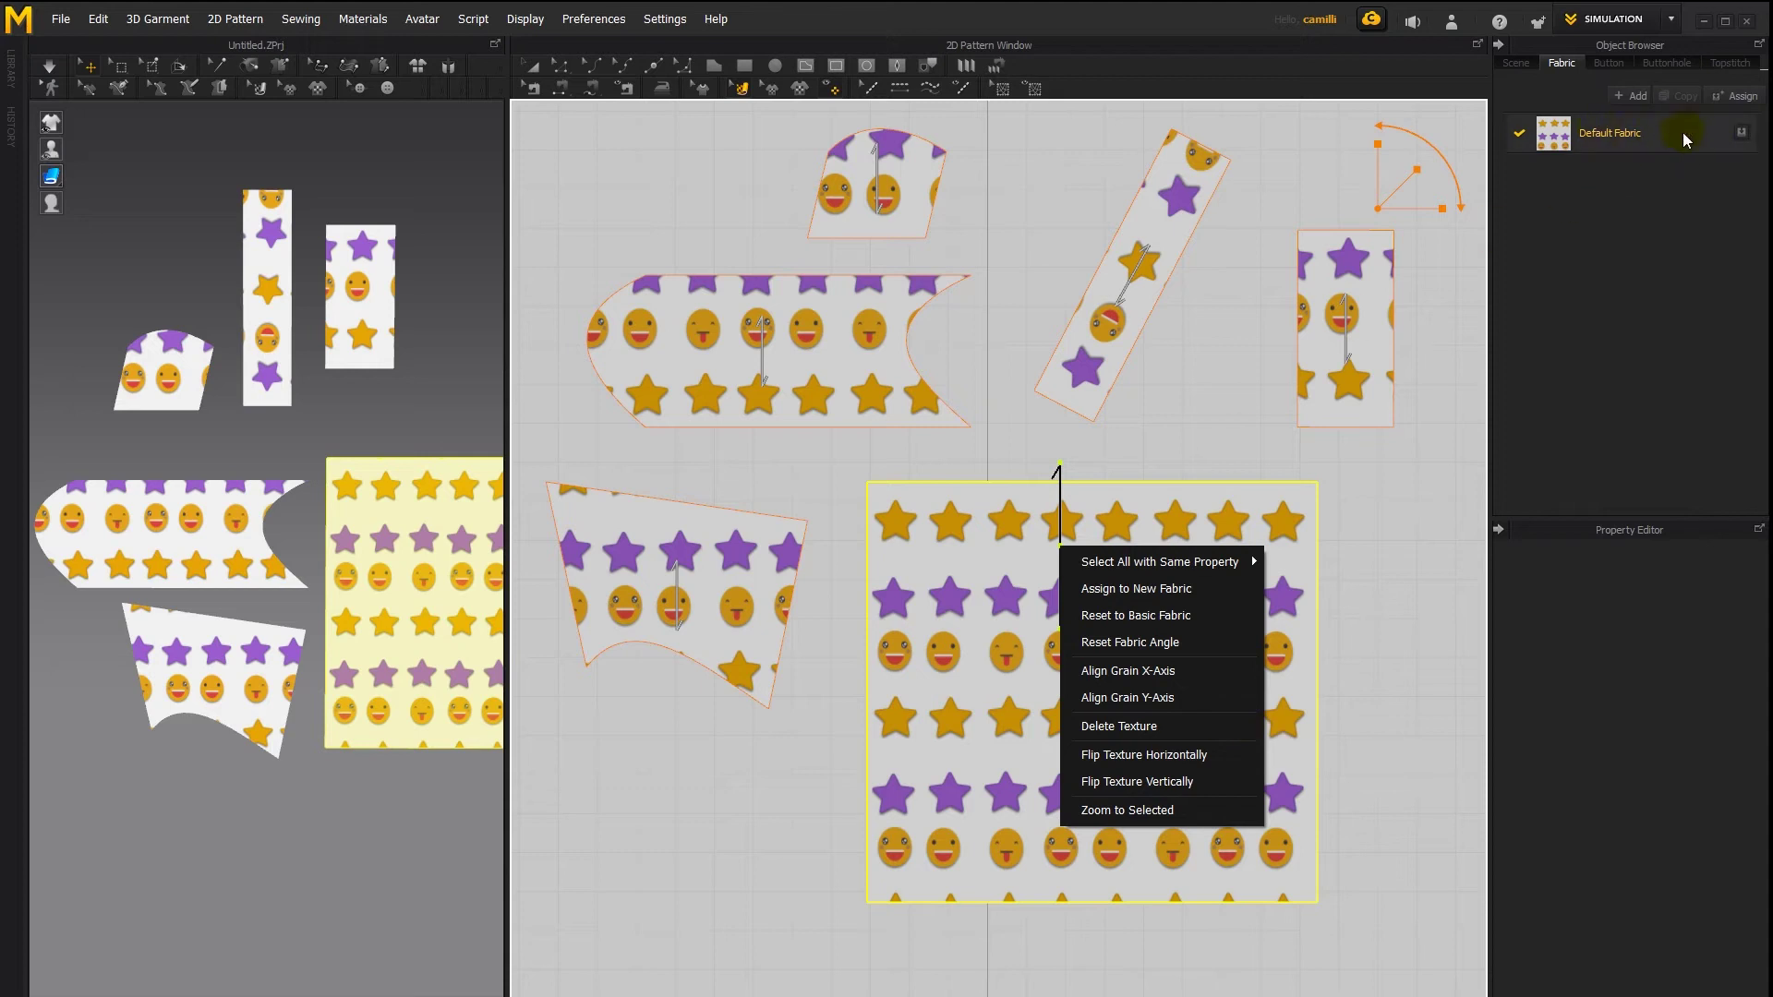
left_click(1161, 726)
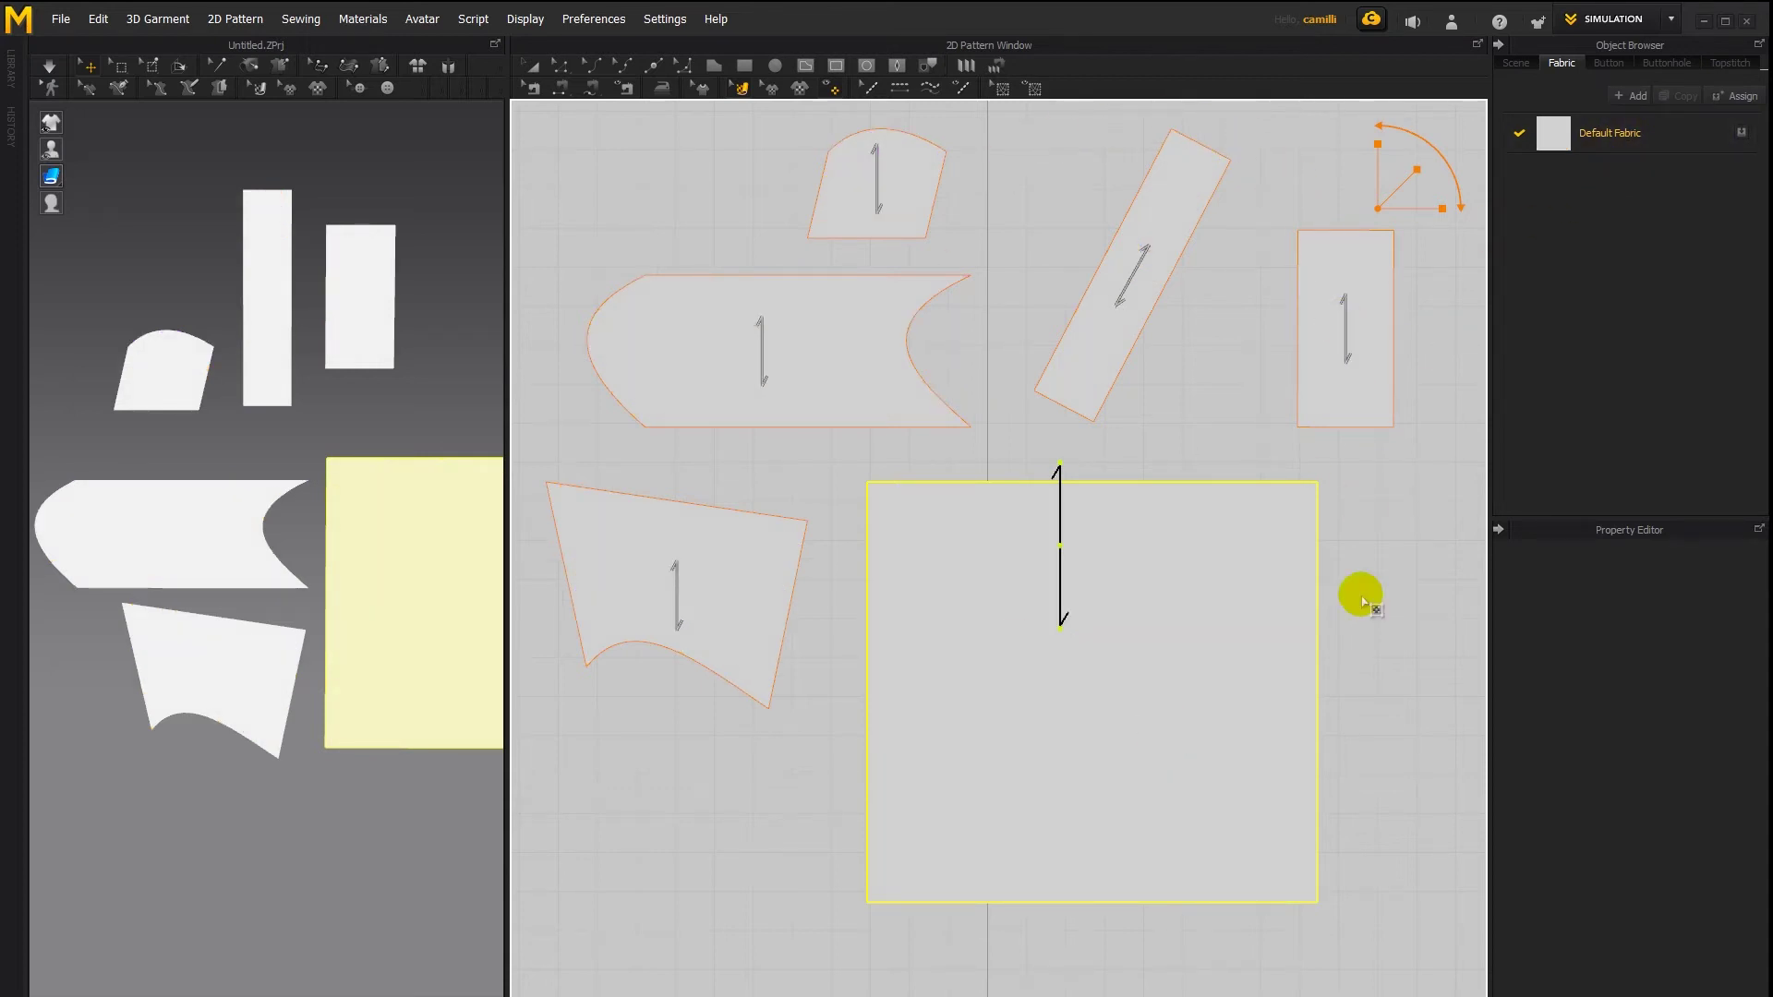
left_click(1615, 135)
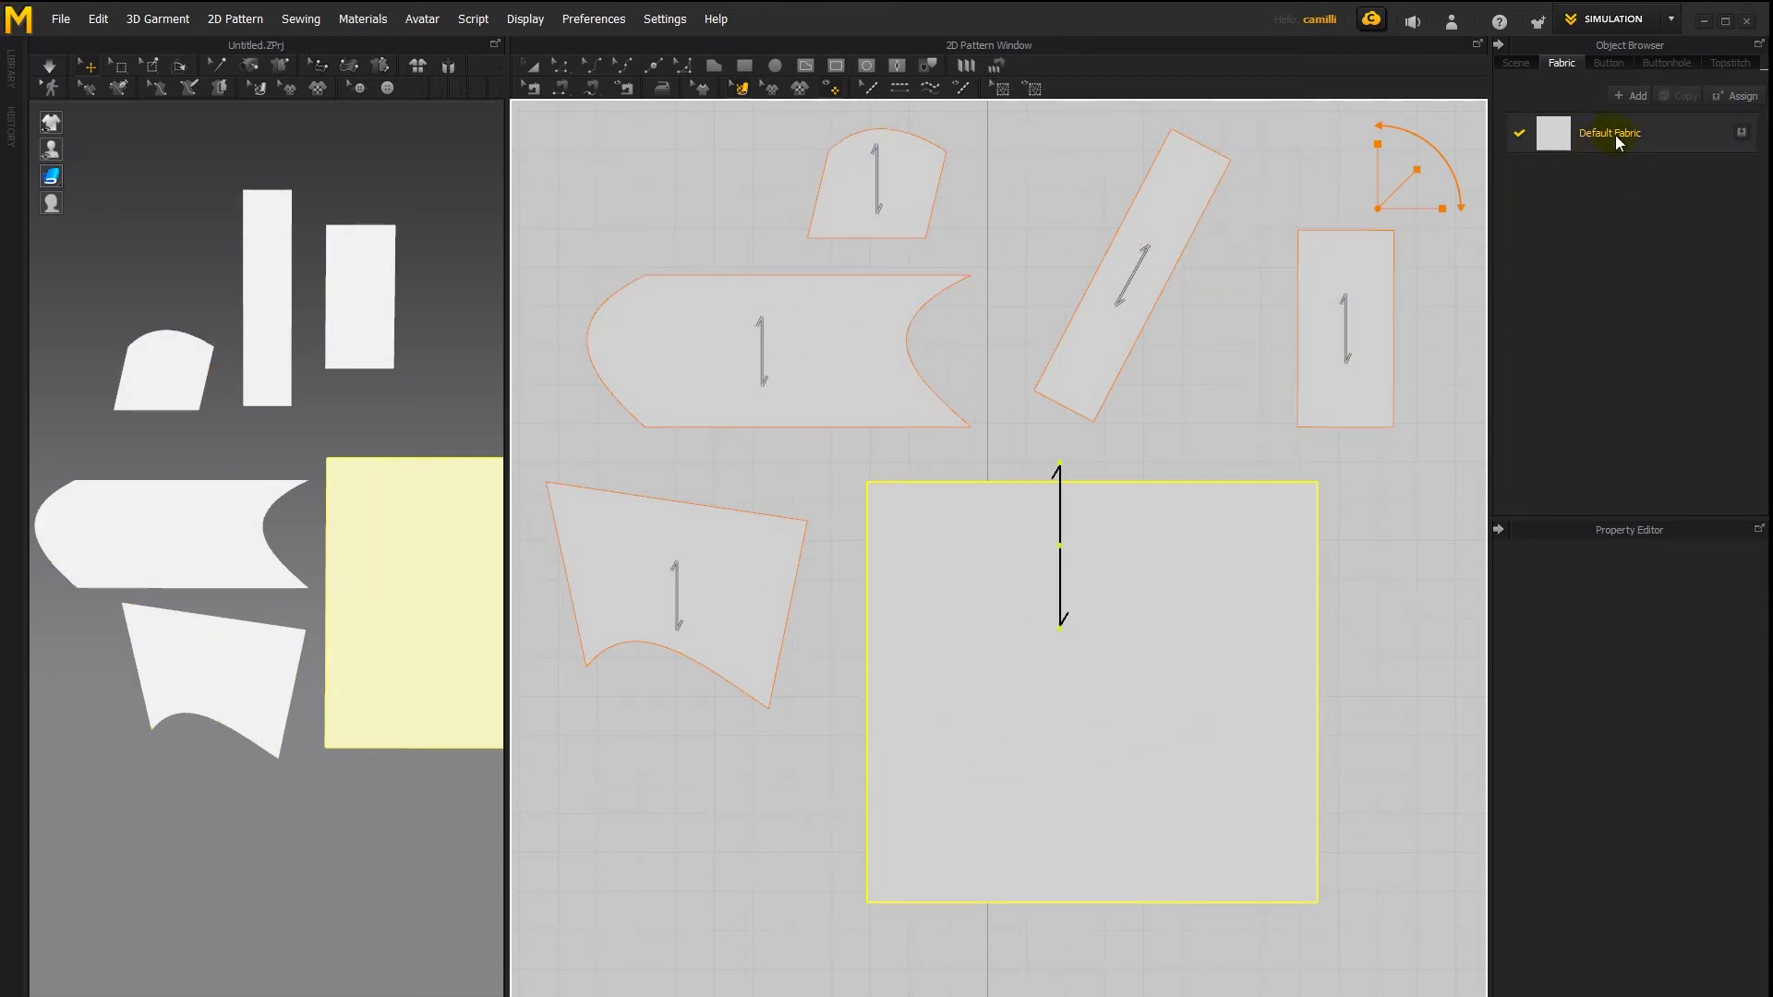
left_click(1358, 561)
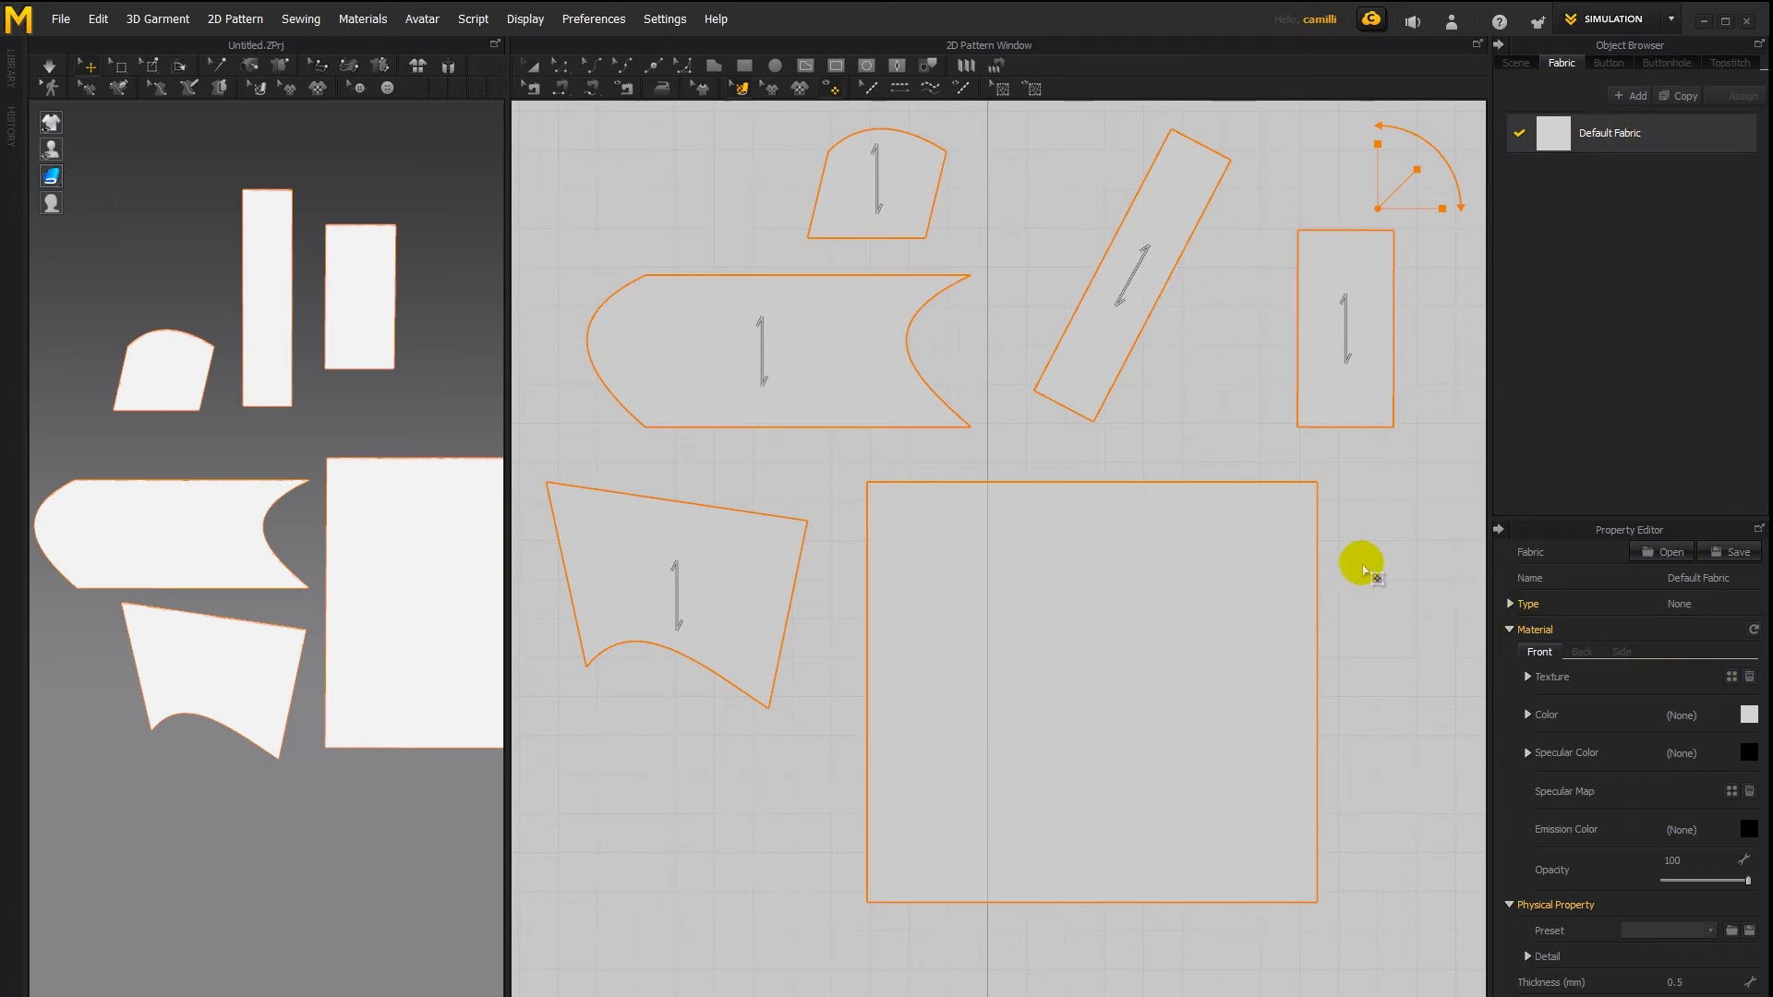
key("ctrl+a")
left_click_drag(1346, 522, 1289, 528)
right_click(1074, 560)
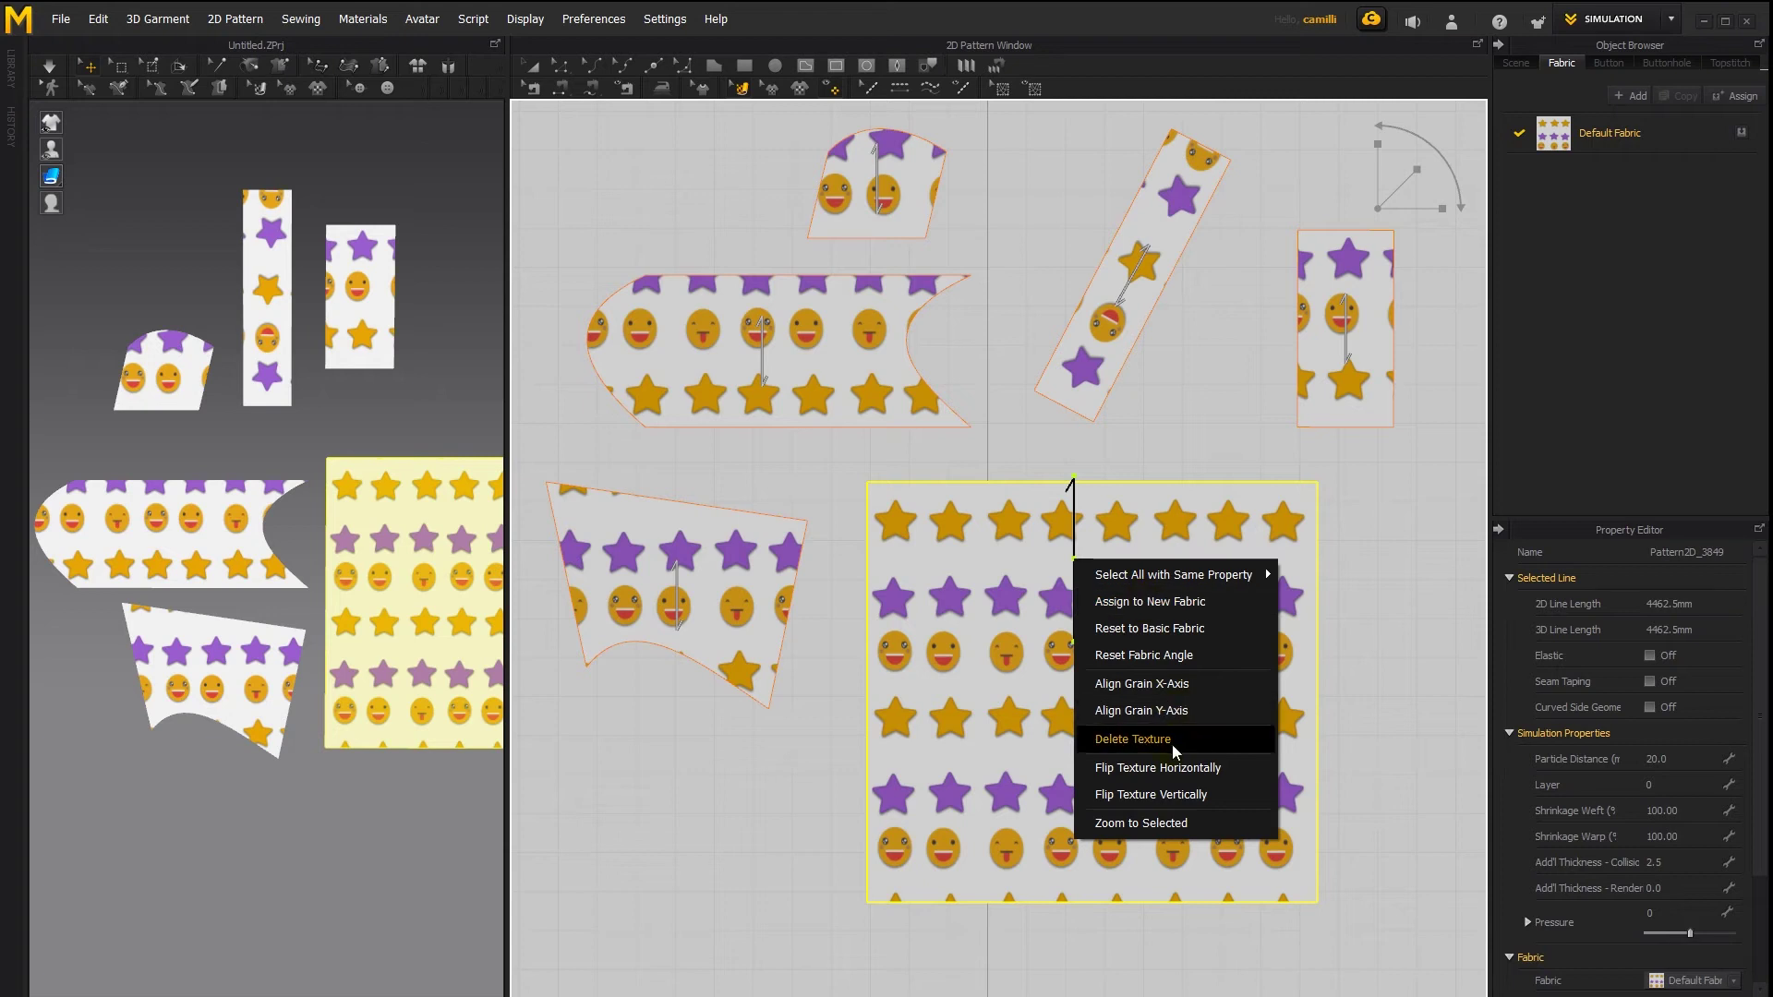
left_click(1178, 767)
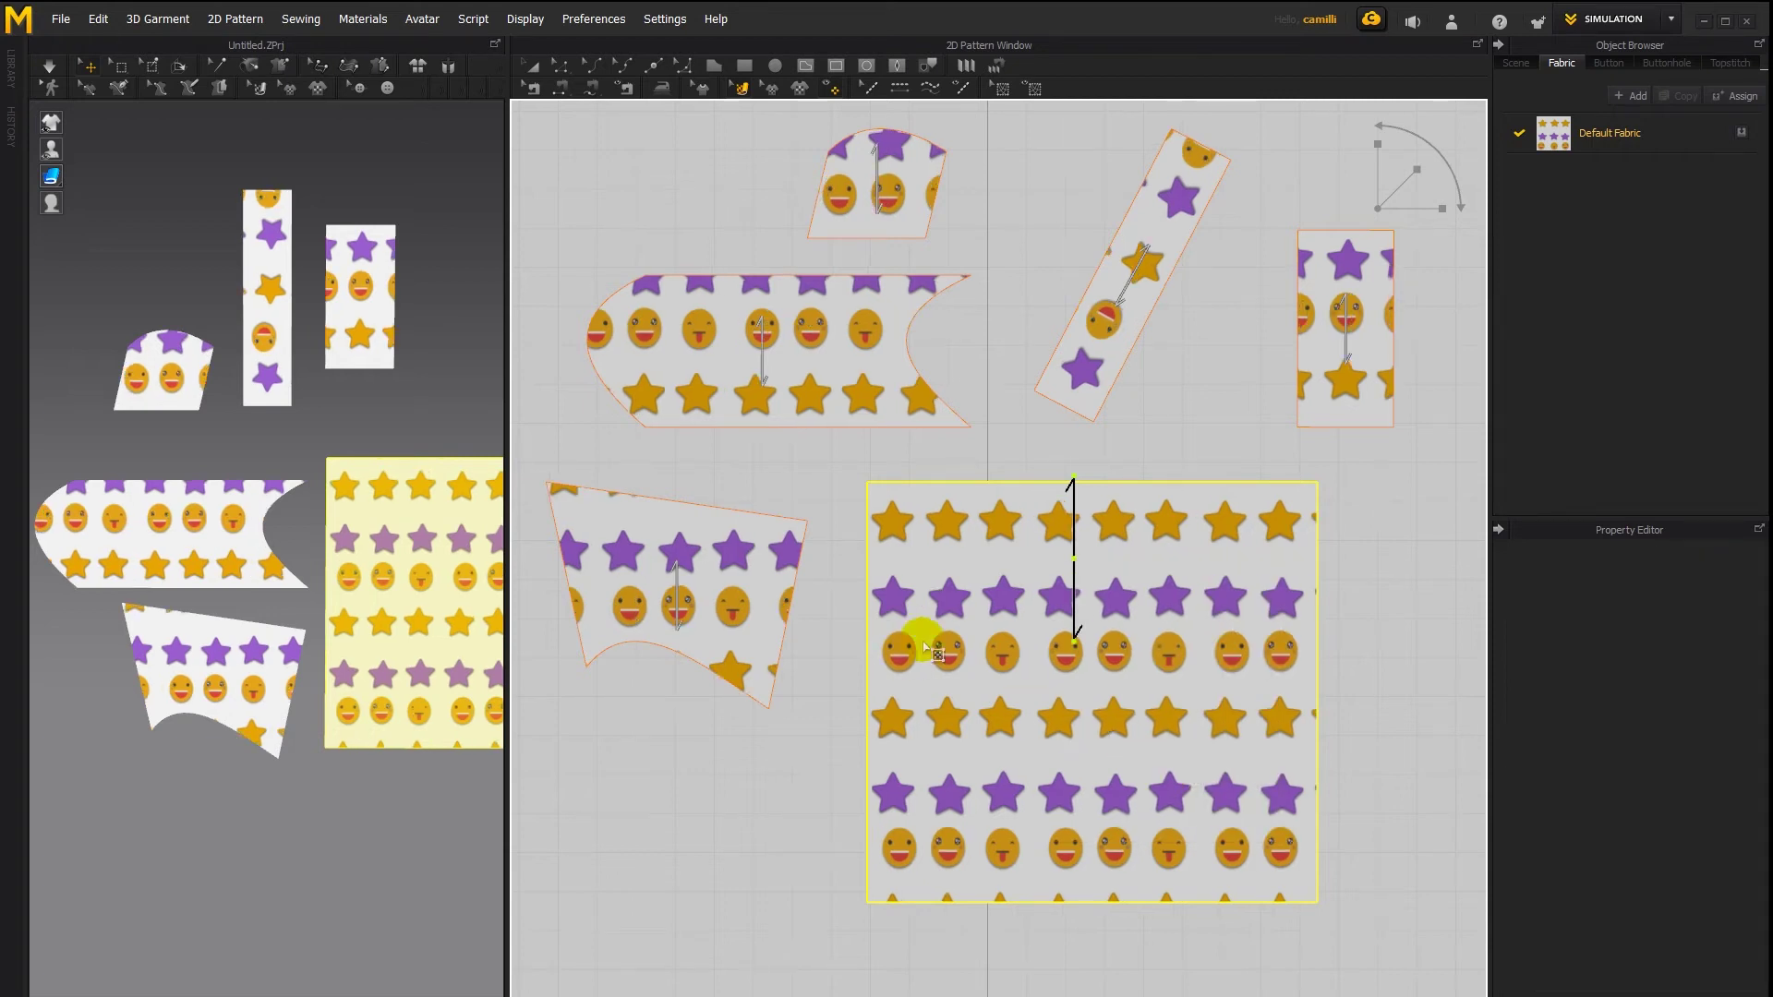
left_click_drag(1189, 647, 1158, 591)
right_click(1148, 582)
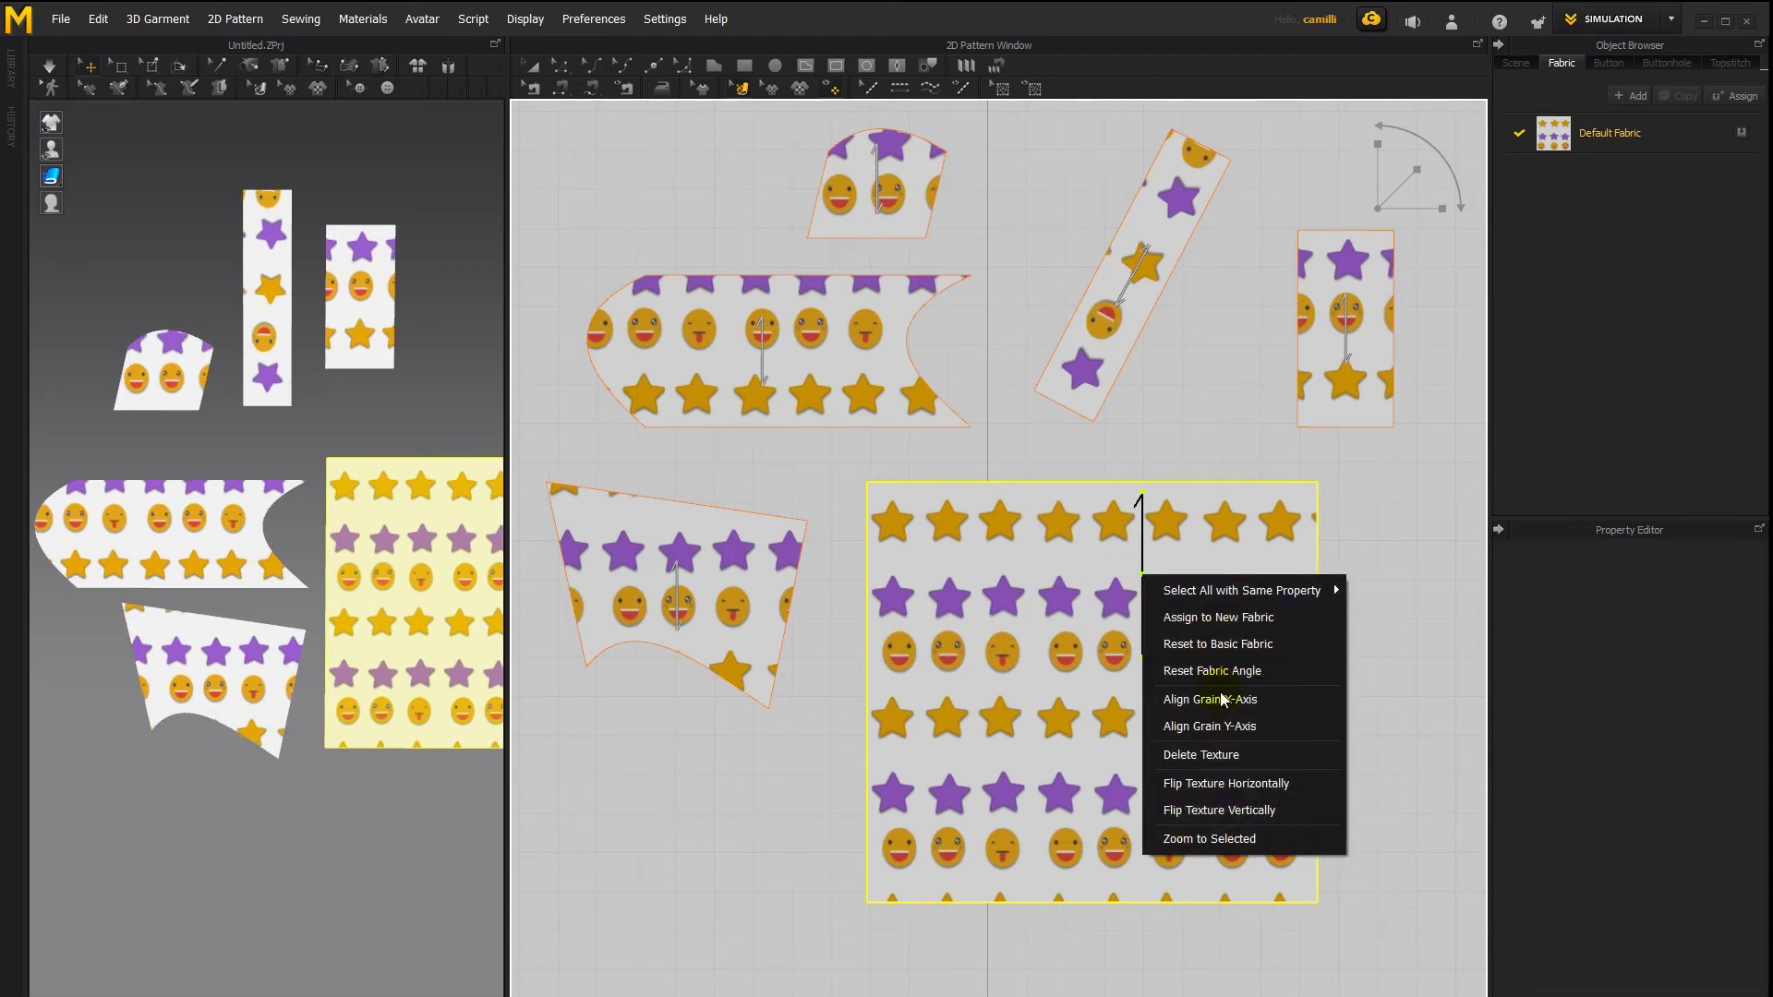
left_click(1233, 815)
right_click(1079, 565)
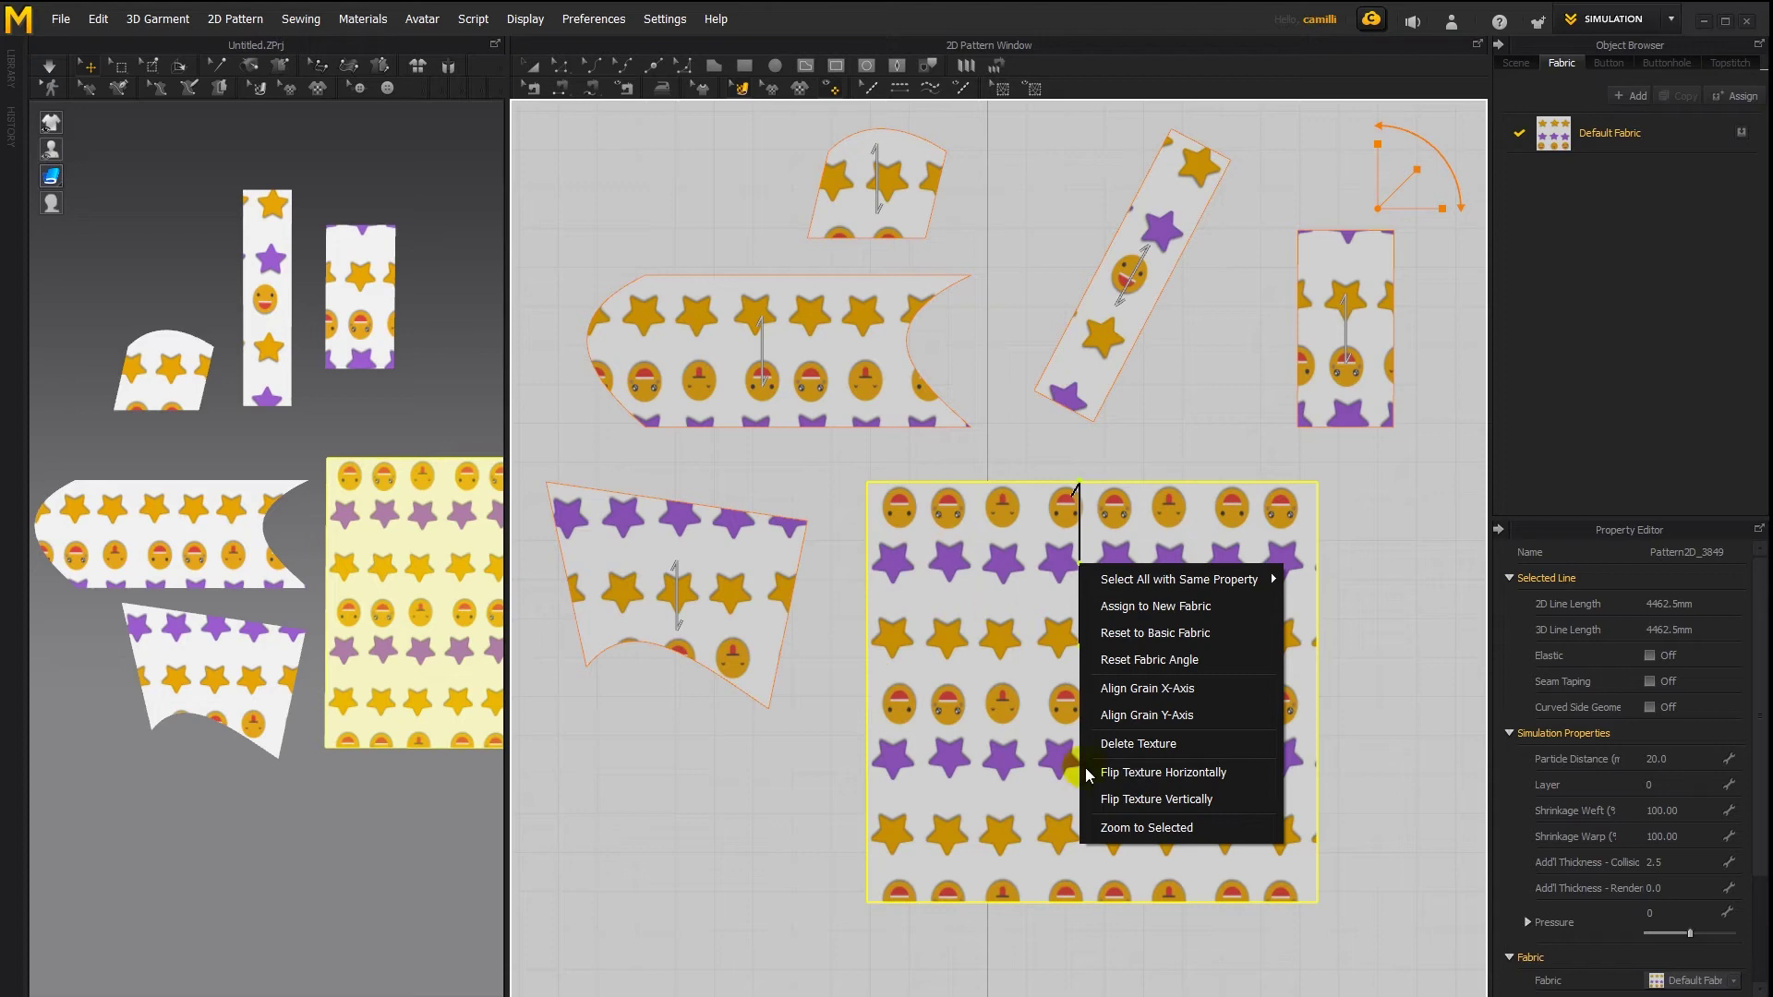
left_click(1141, 829)
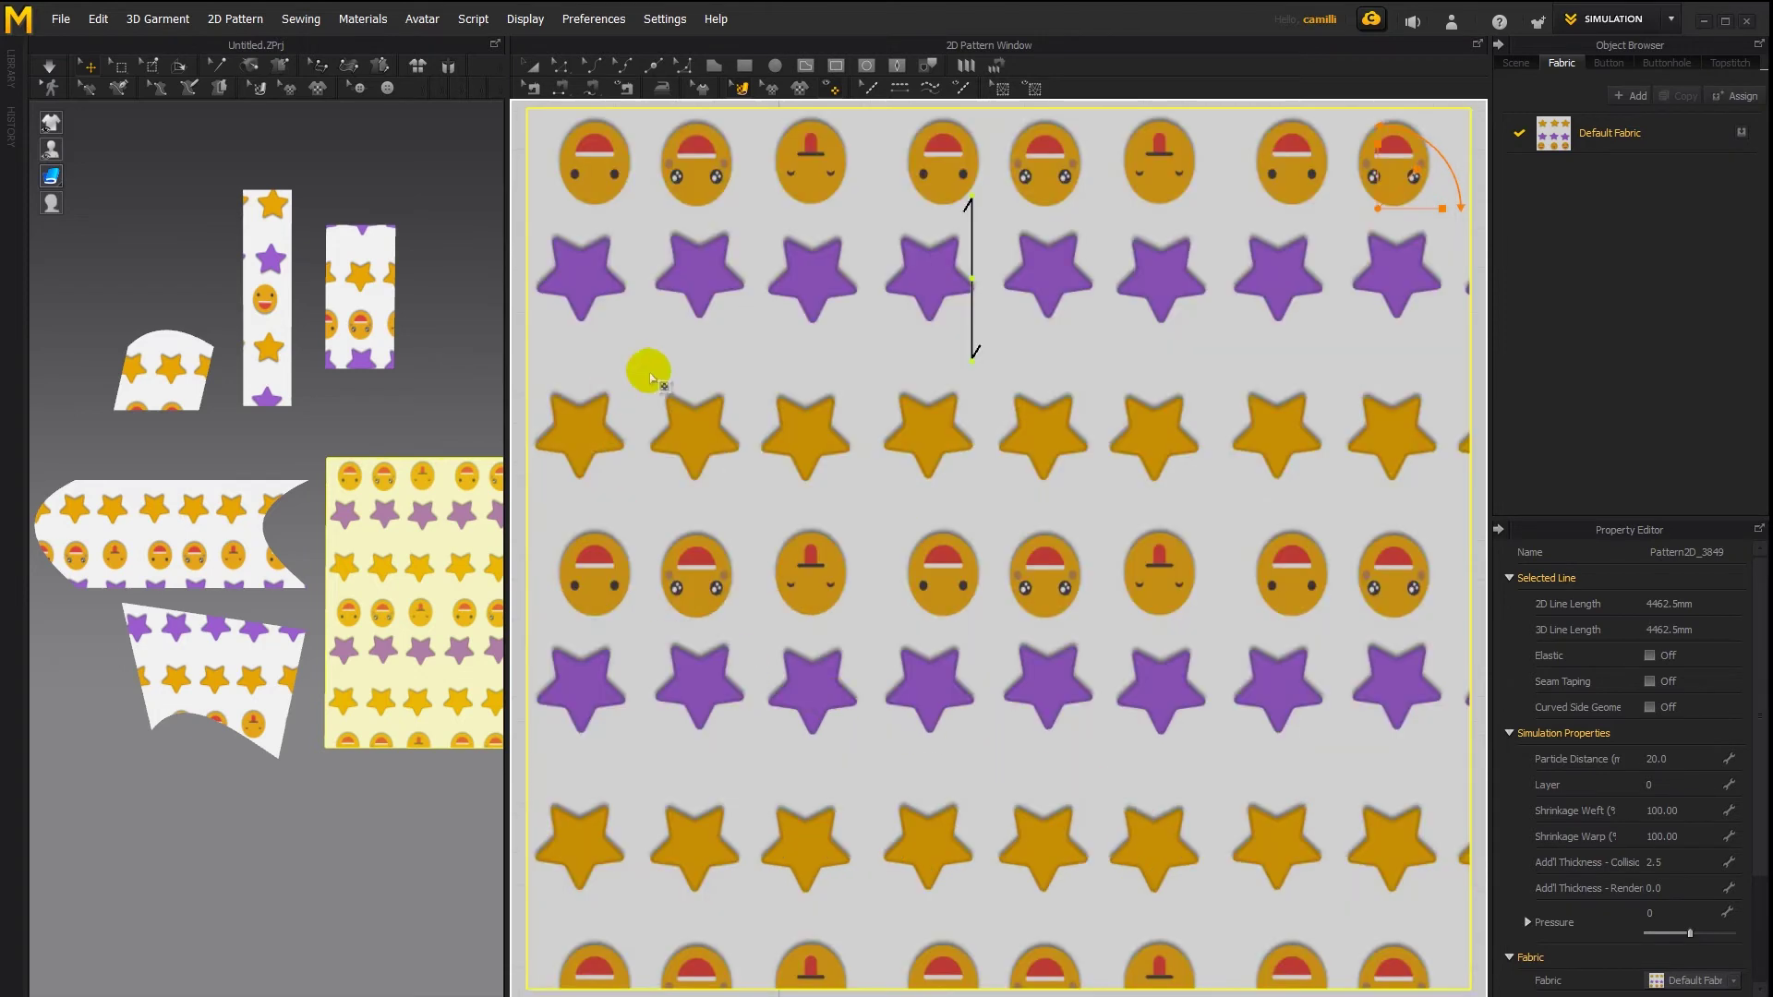
scroll(1085, 675, "down", 5)
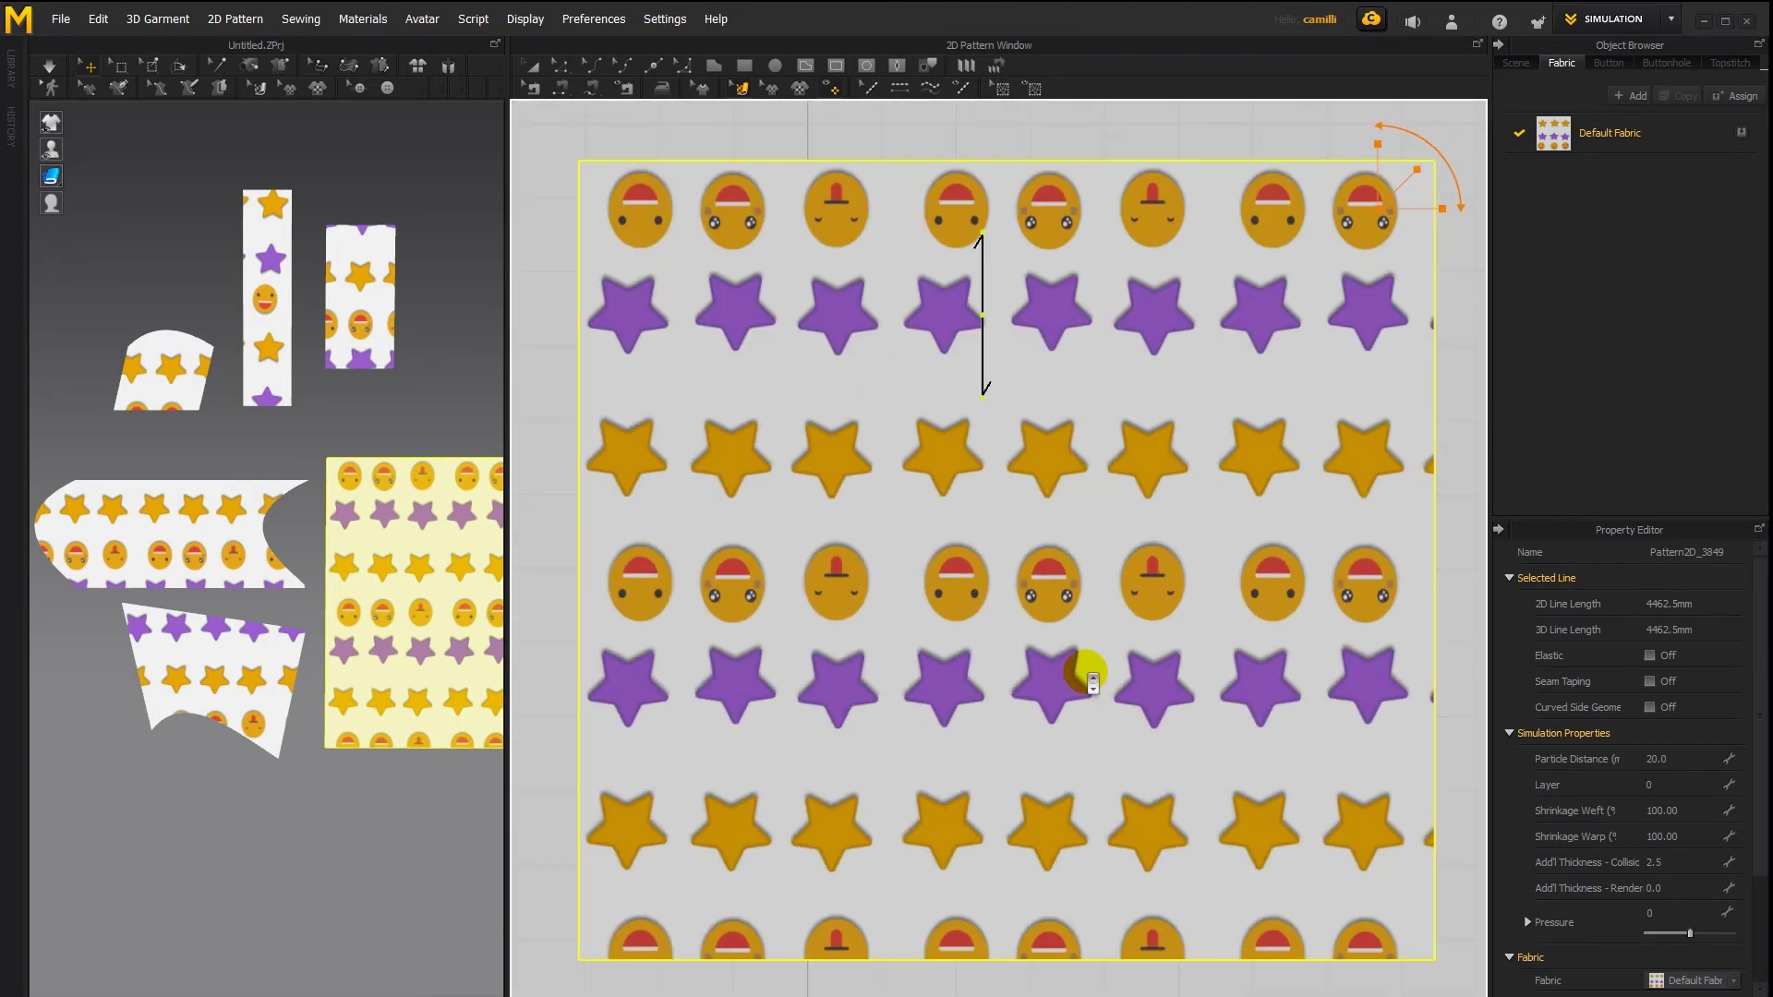
right_click_drag(1088, 677, 1112, 705)
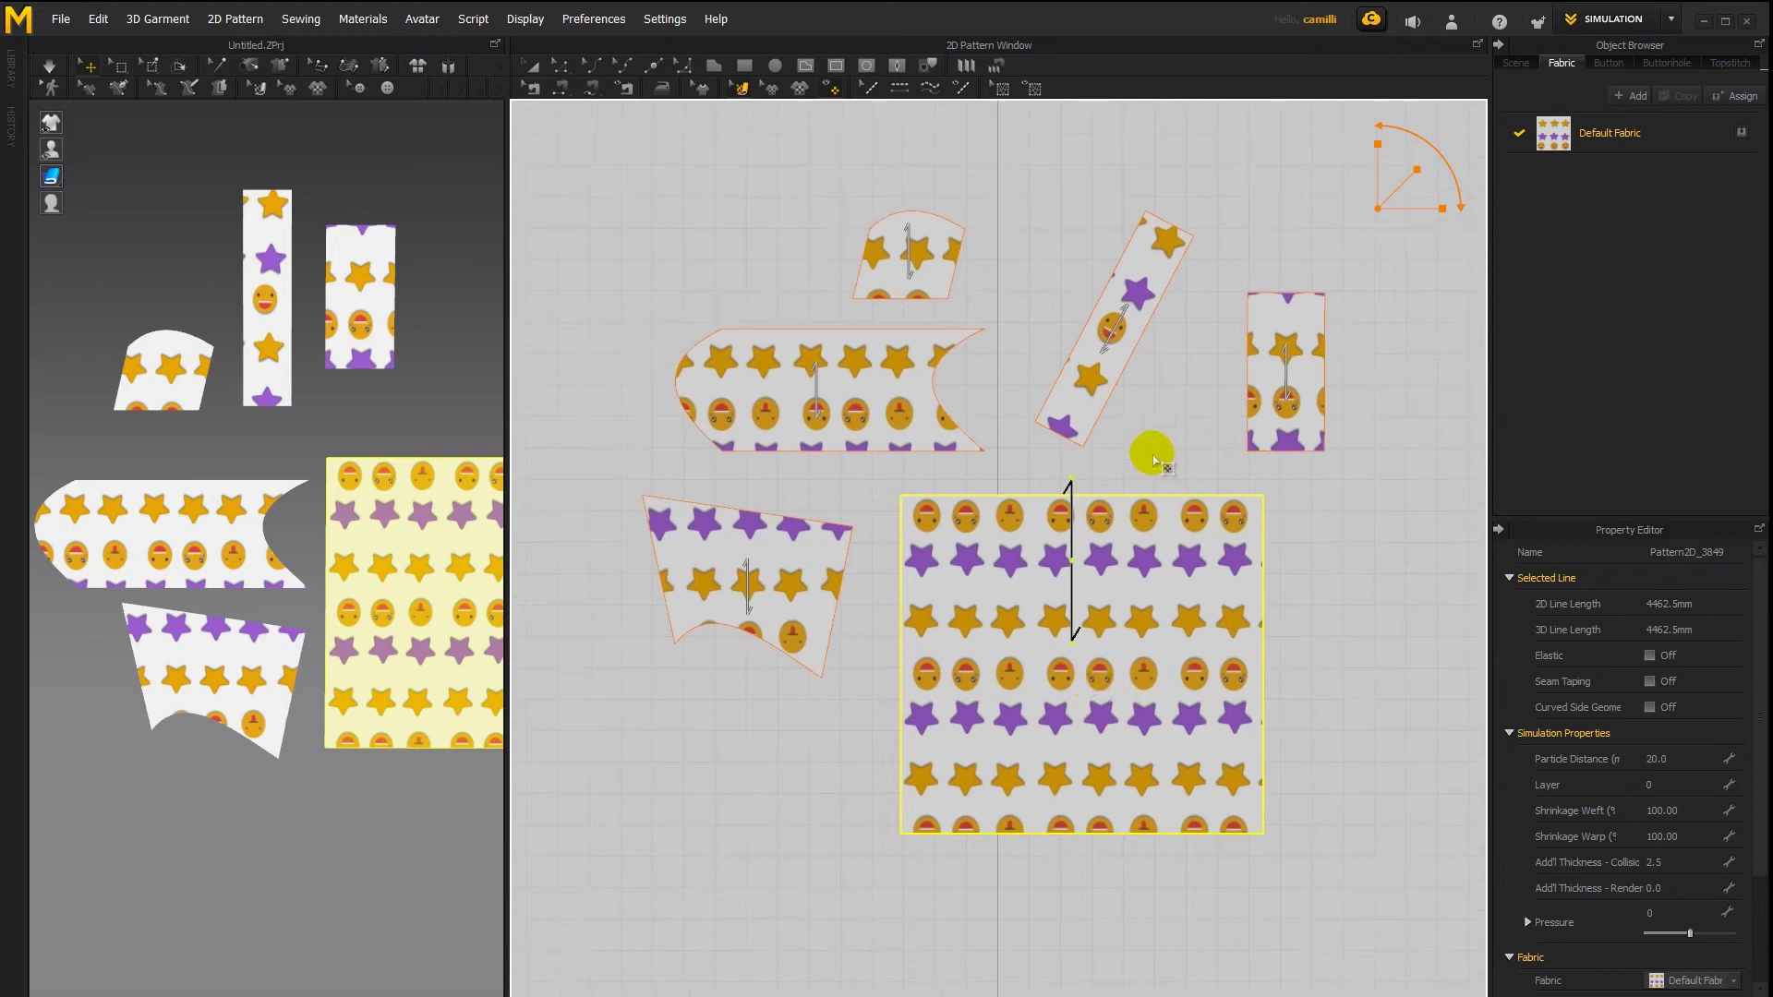
right_click(1130, 531)
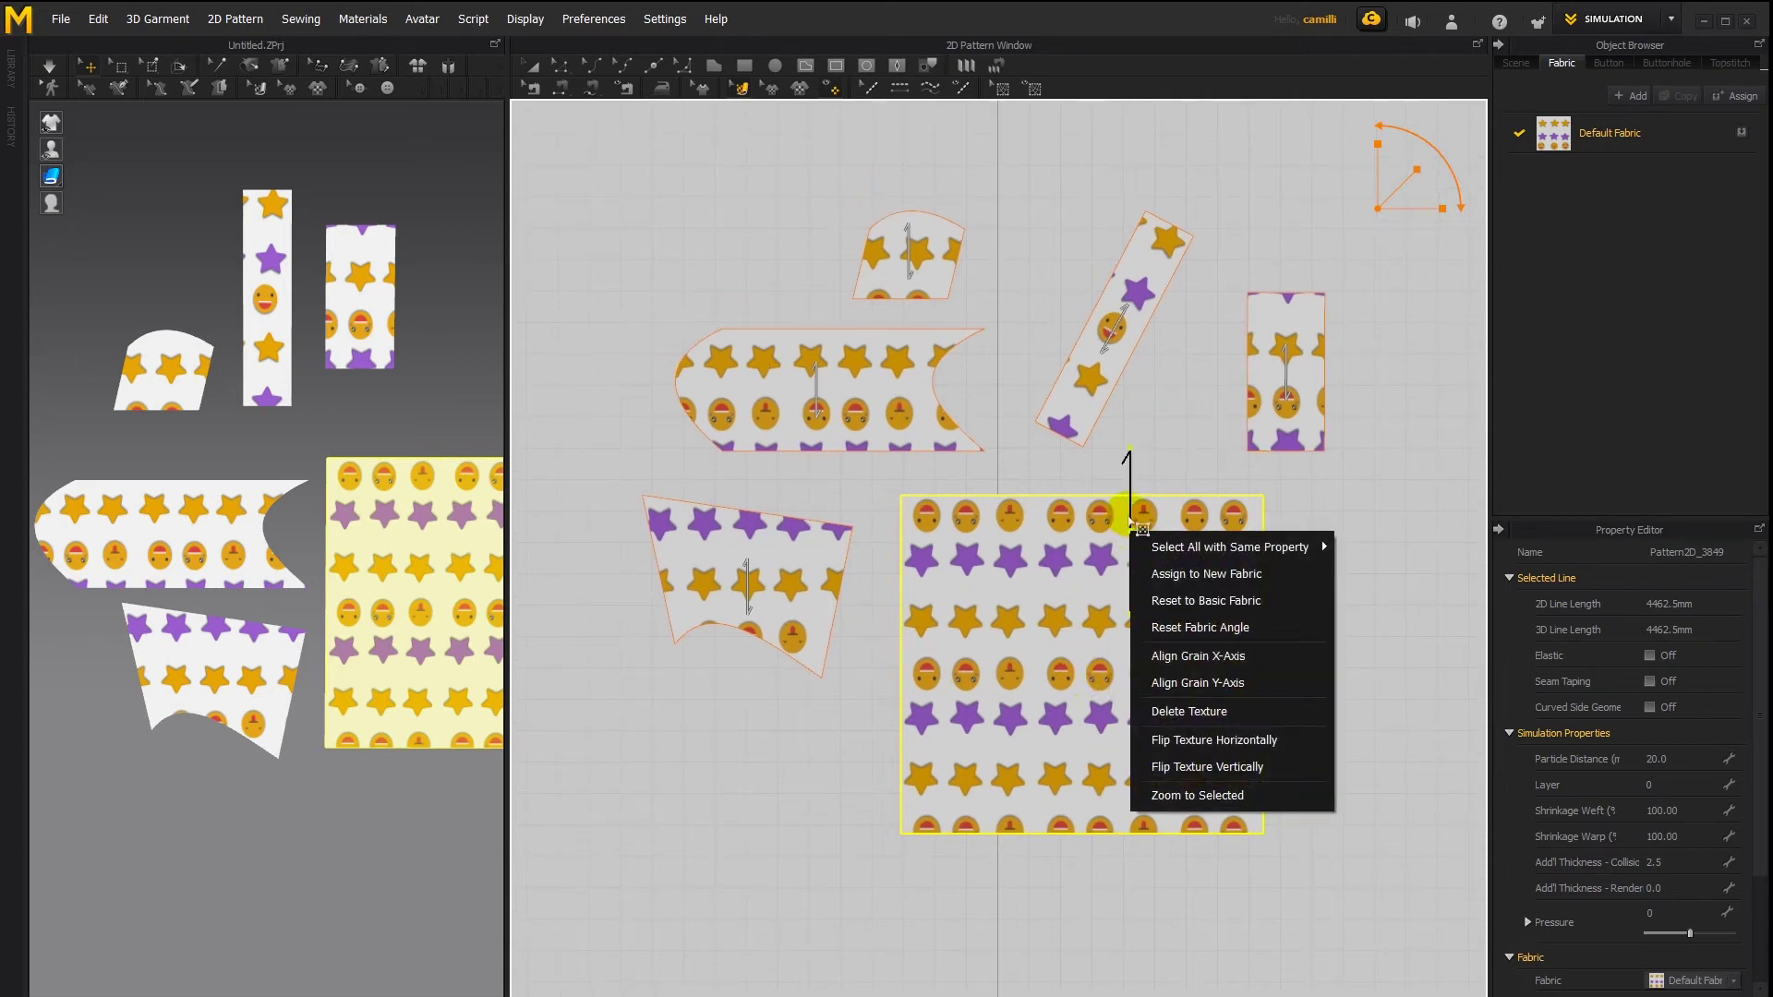
left_click(1195, 602)
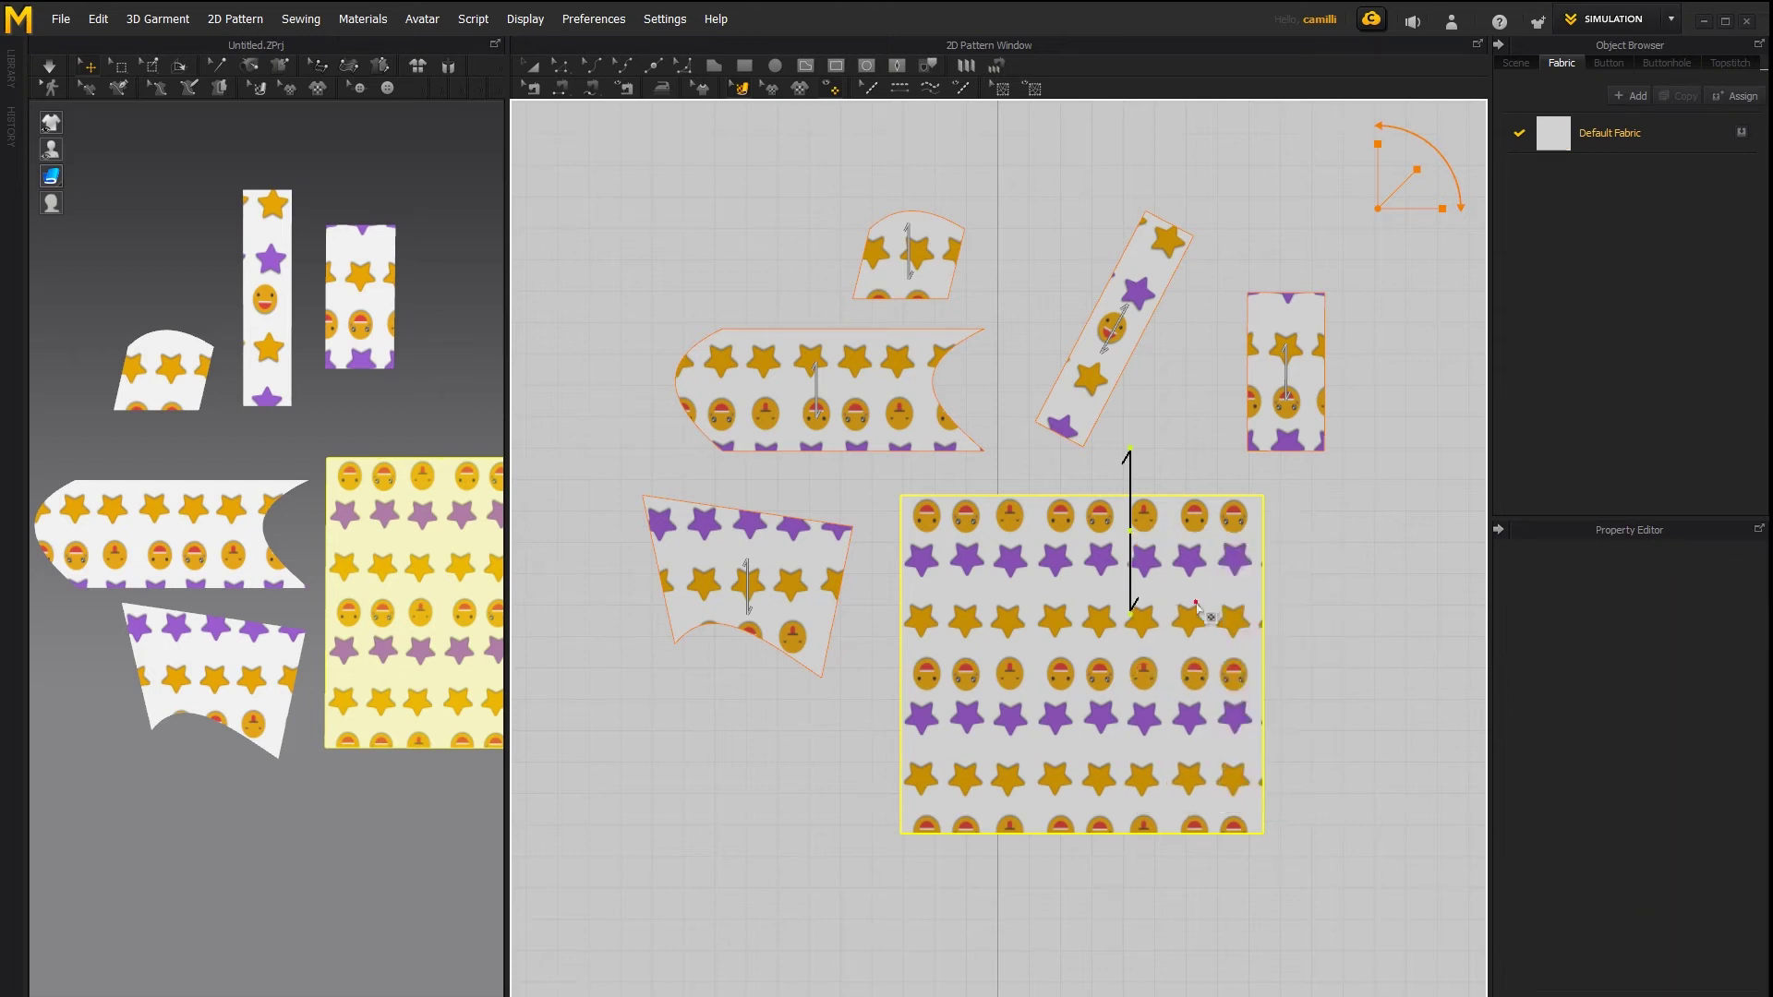
left_click(1613, 144)
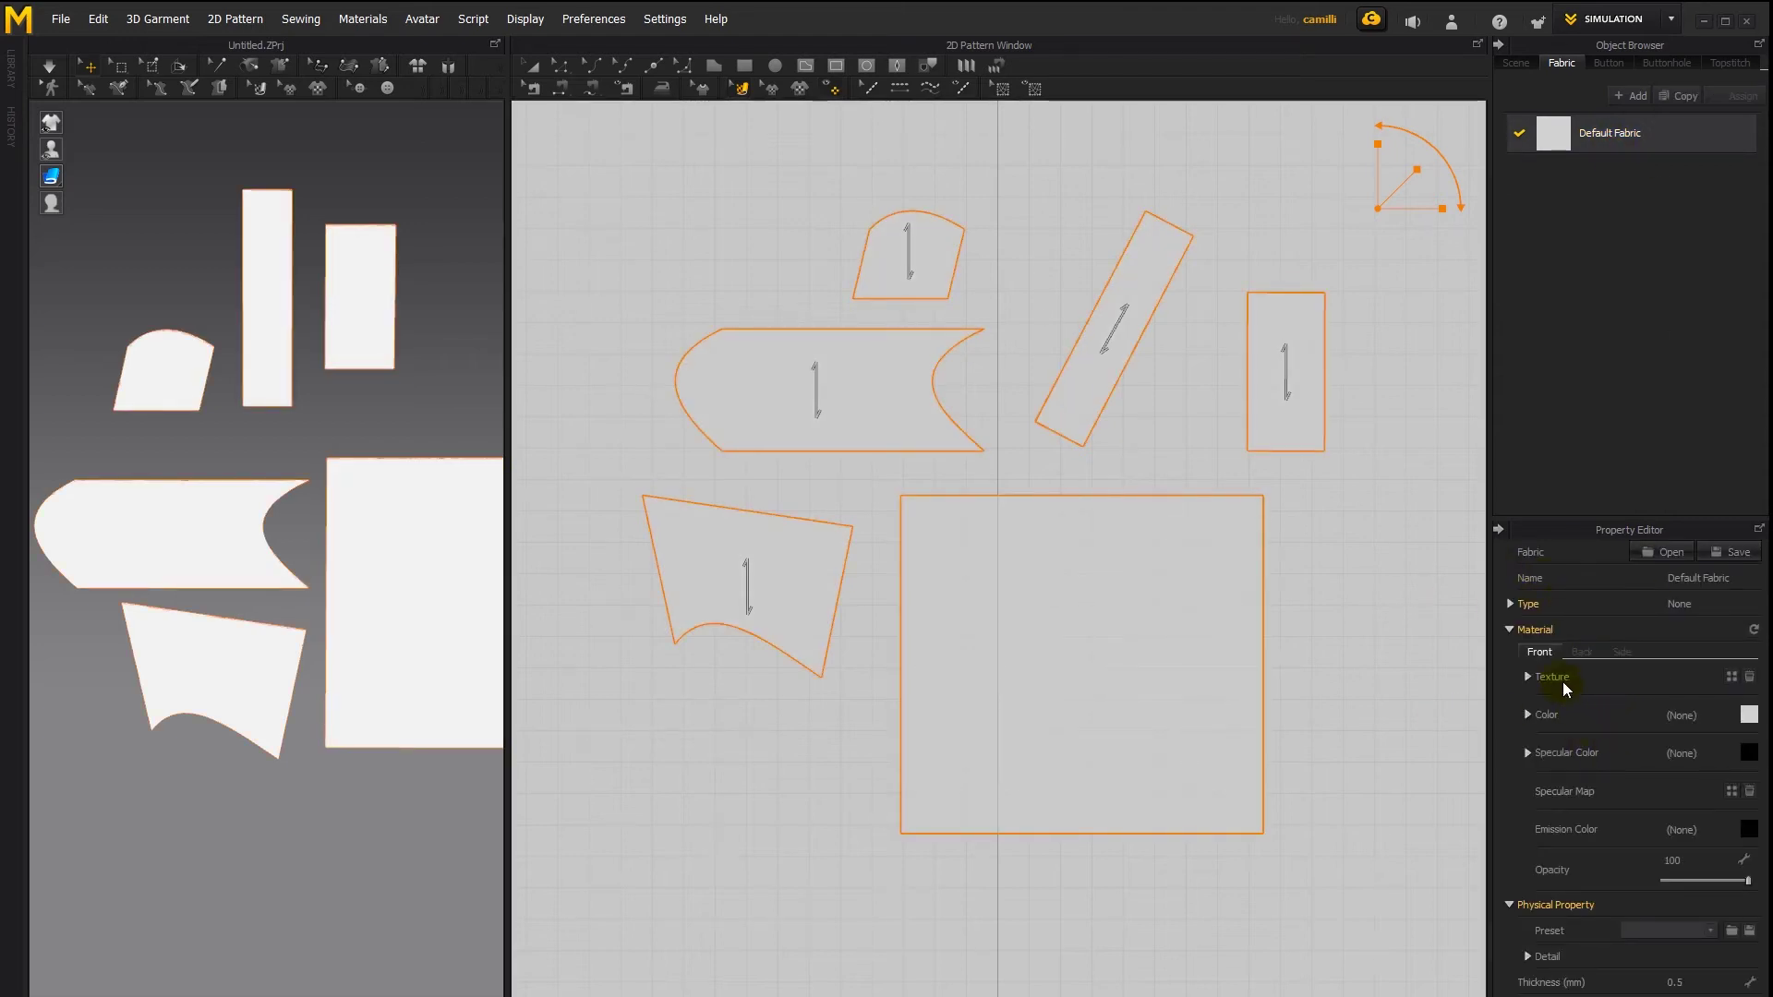
left_click(1413, 641)
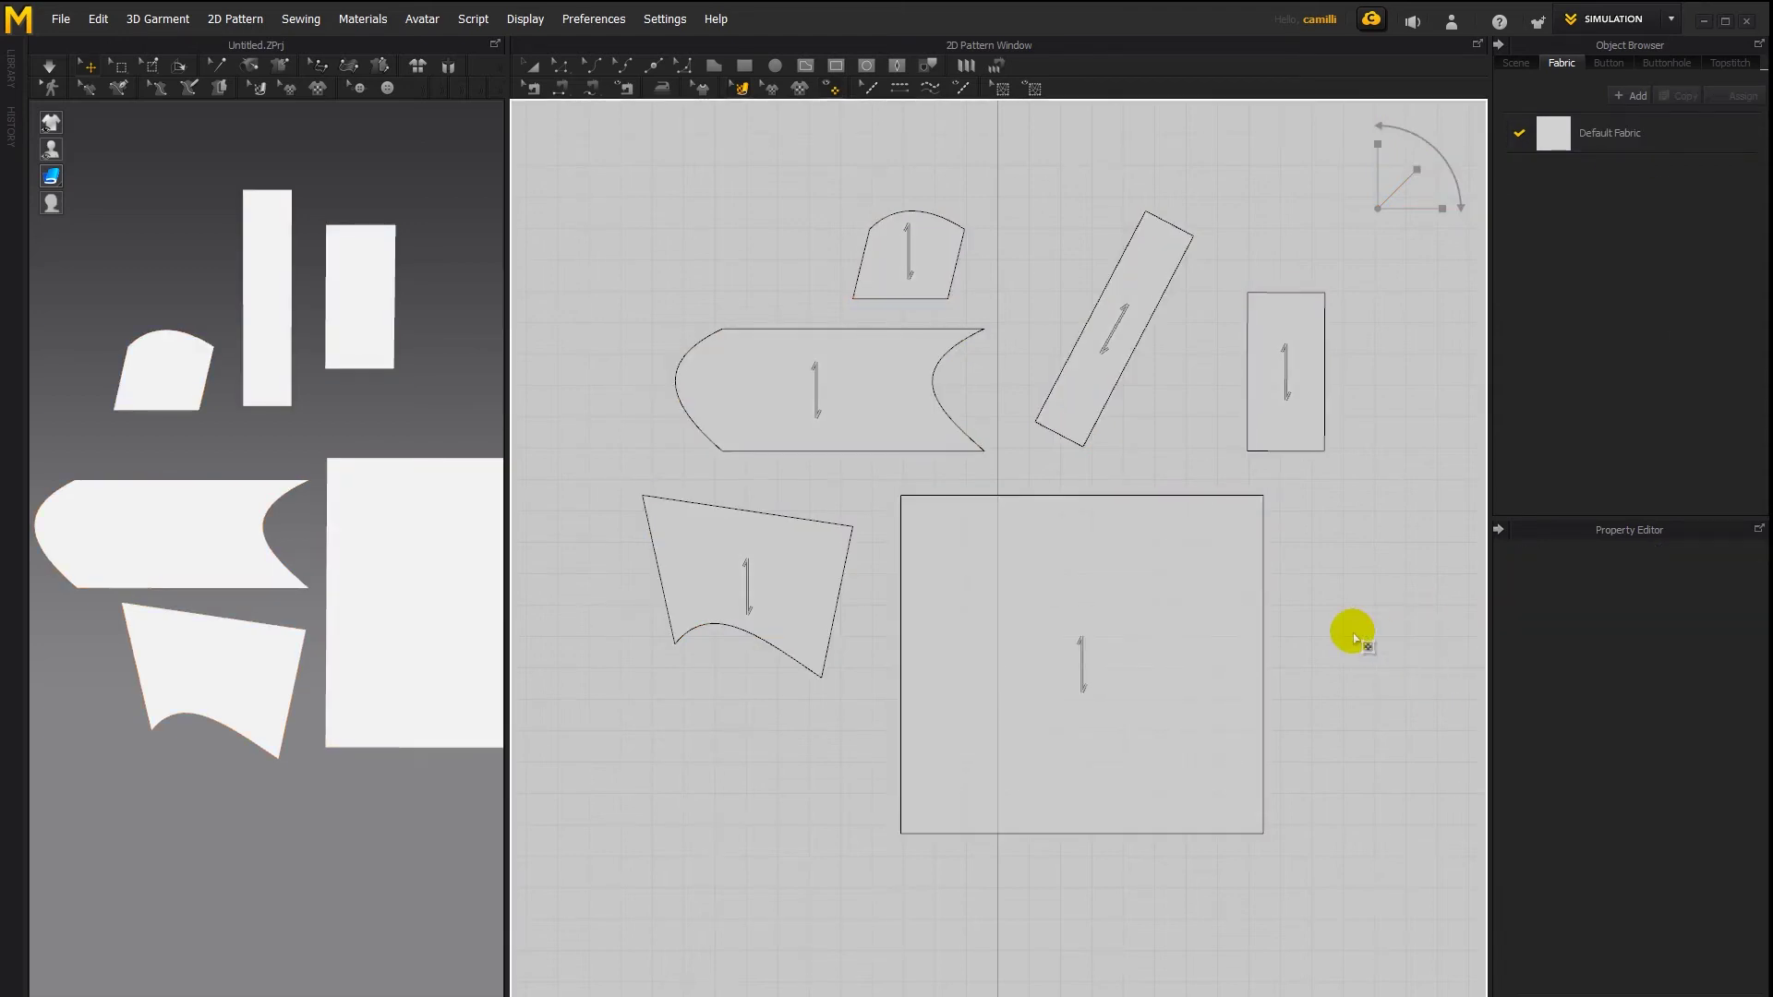
left_click(1265, 568)
key("ctrl+z")
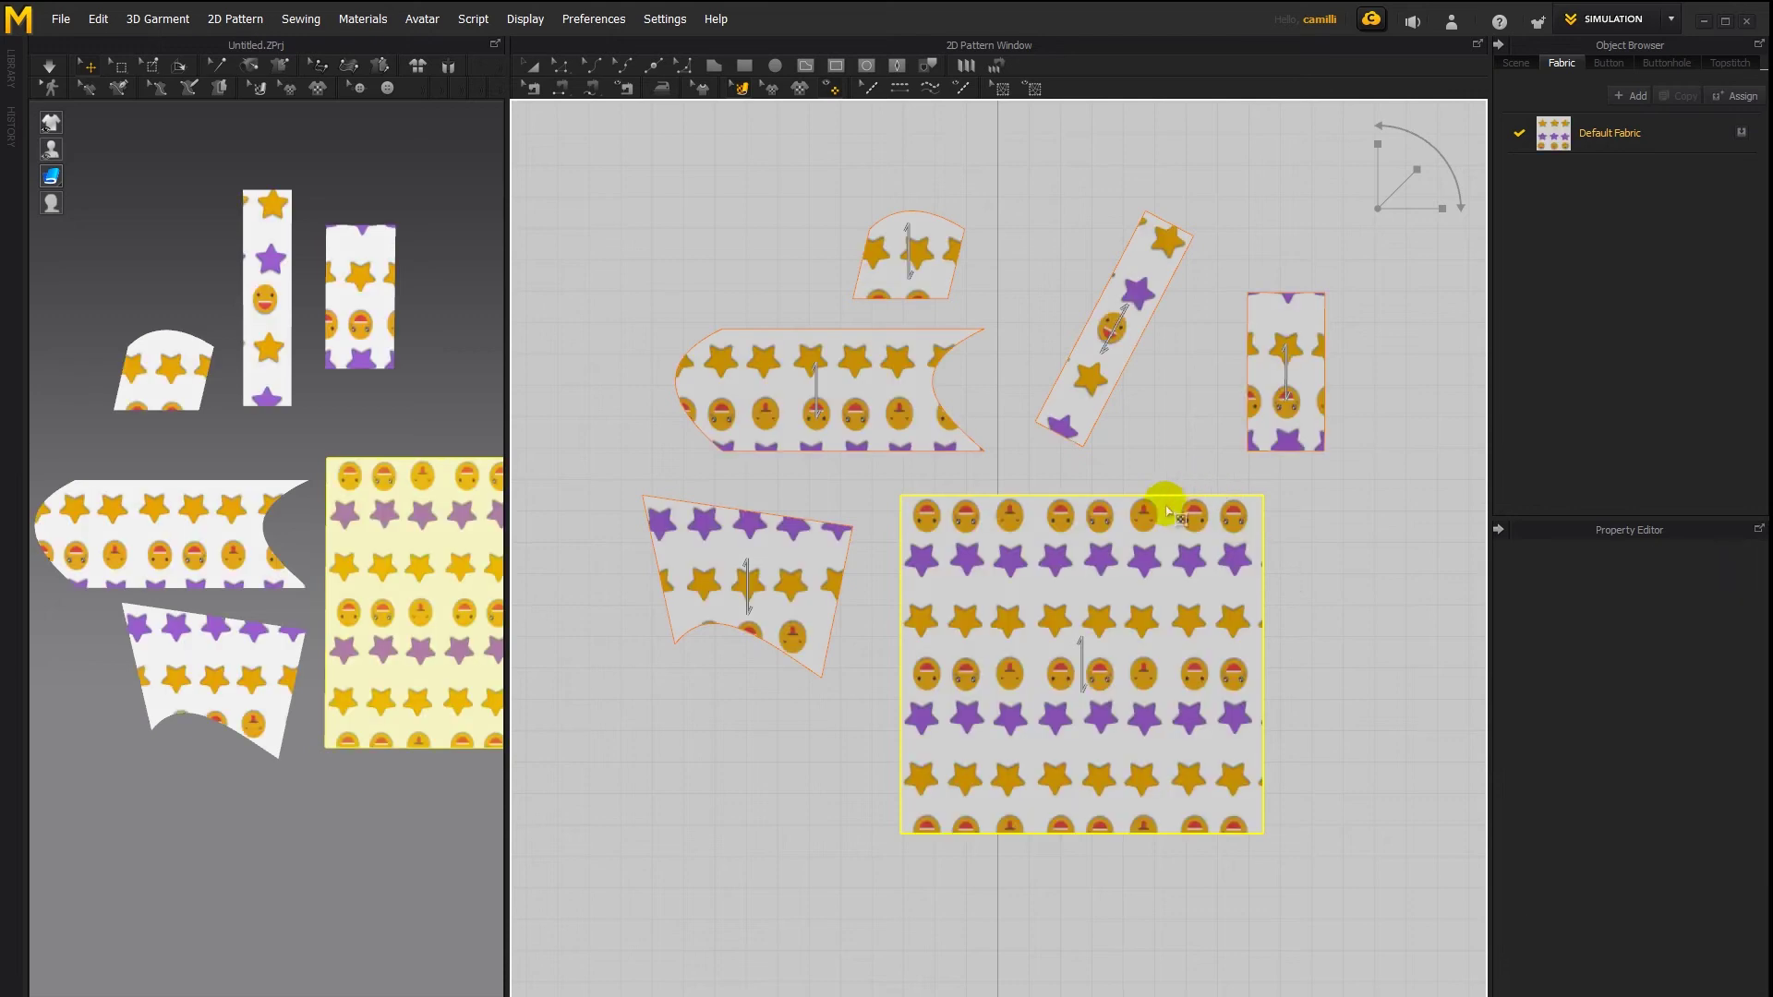
right_click(1102, 536)
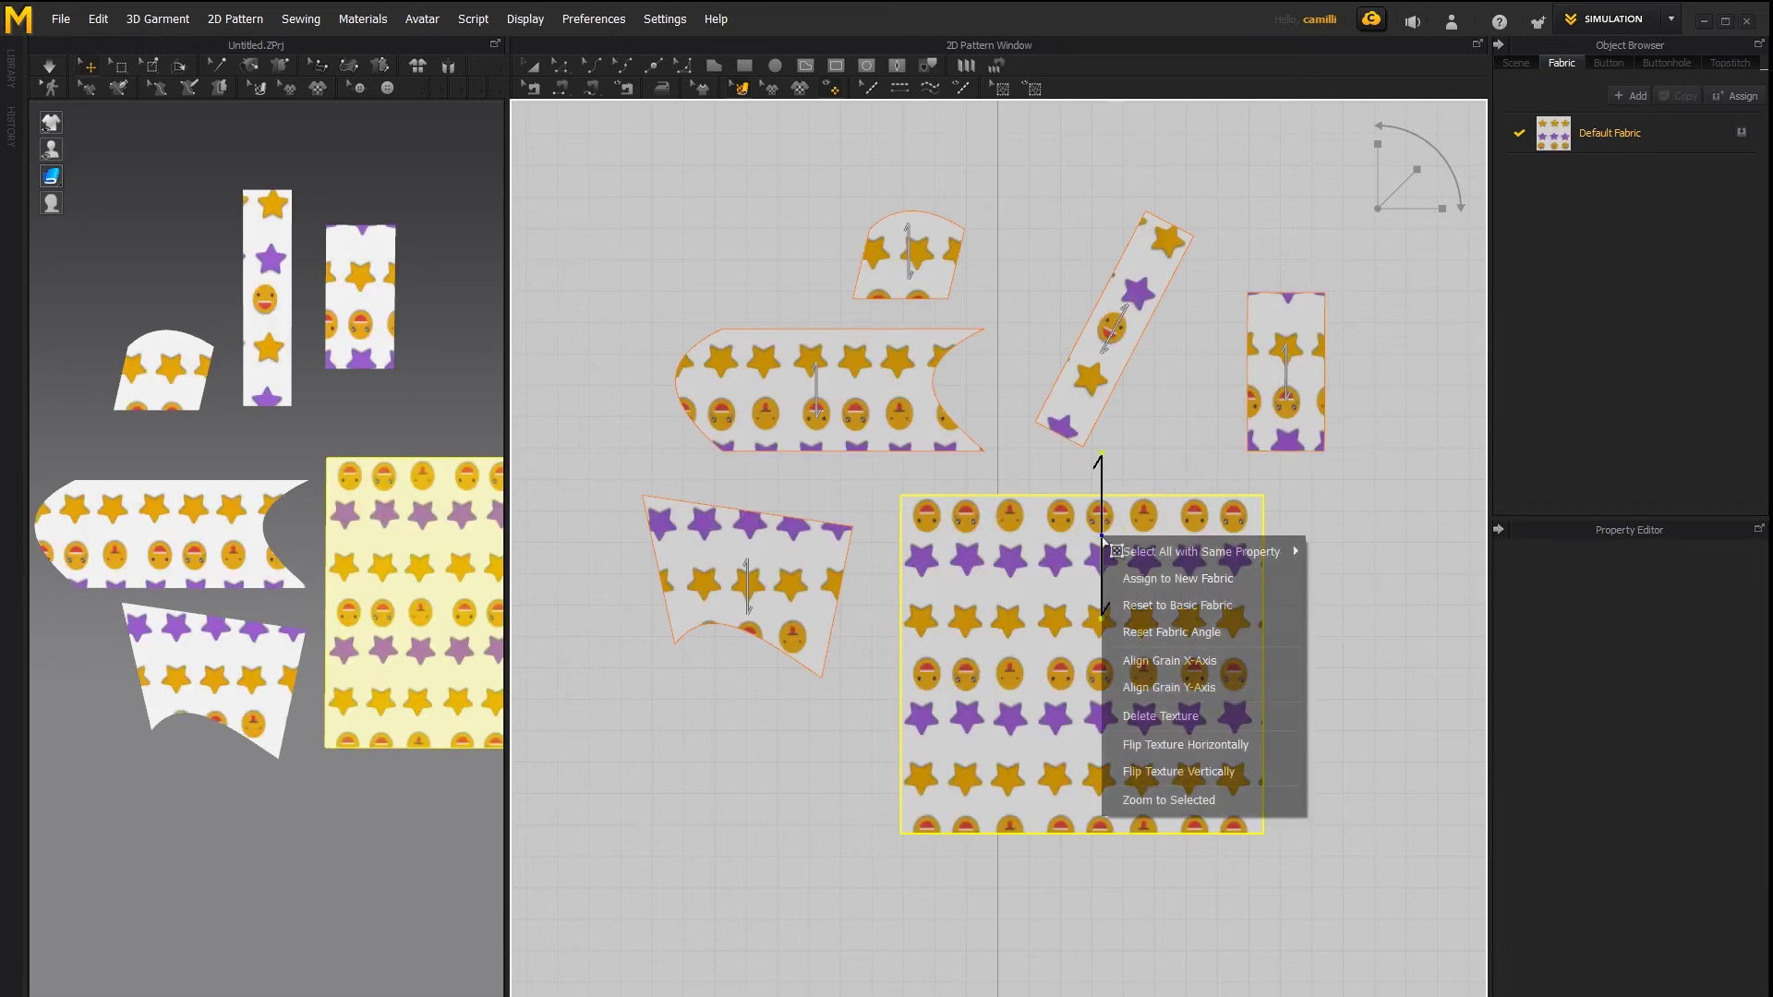
Assign the square to new fabric FABRIC 1 and load purple seamless texture 01
left_click(1146, 580)
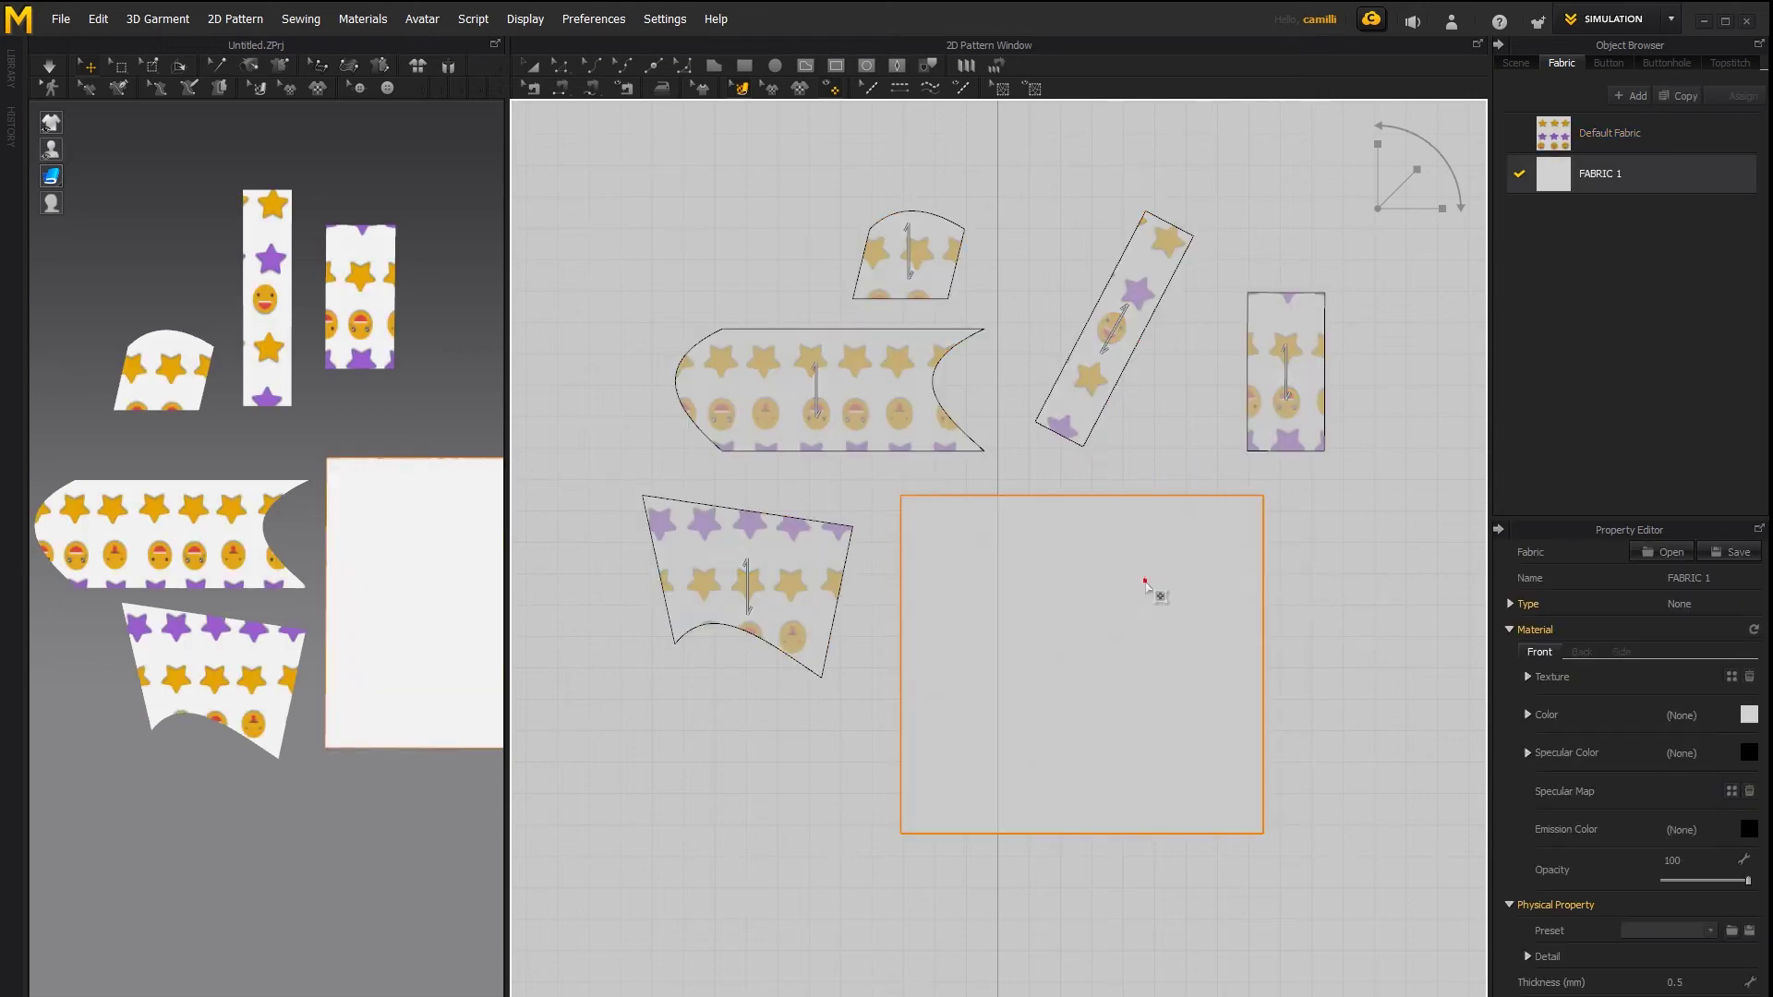
double_click(1663, 177)
left_click(1734, 679)
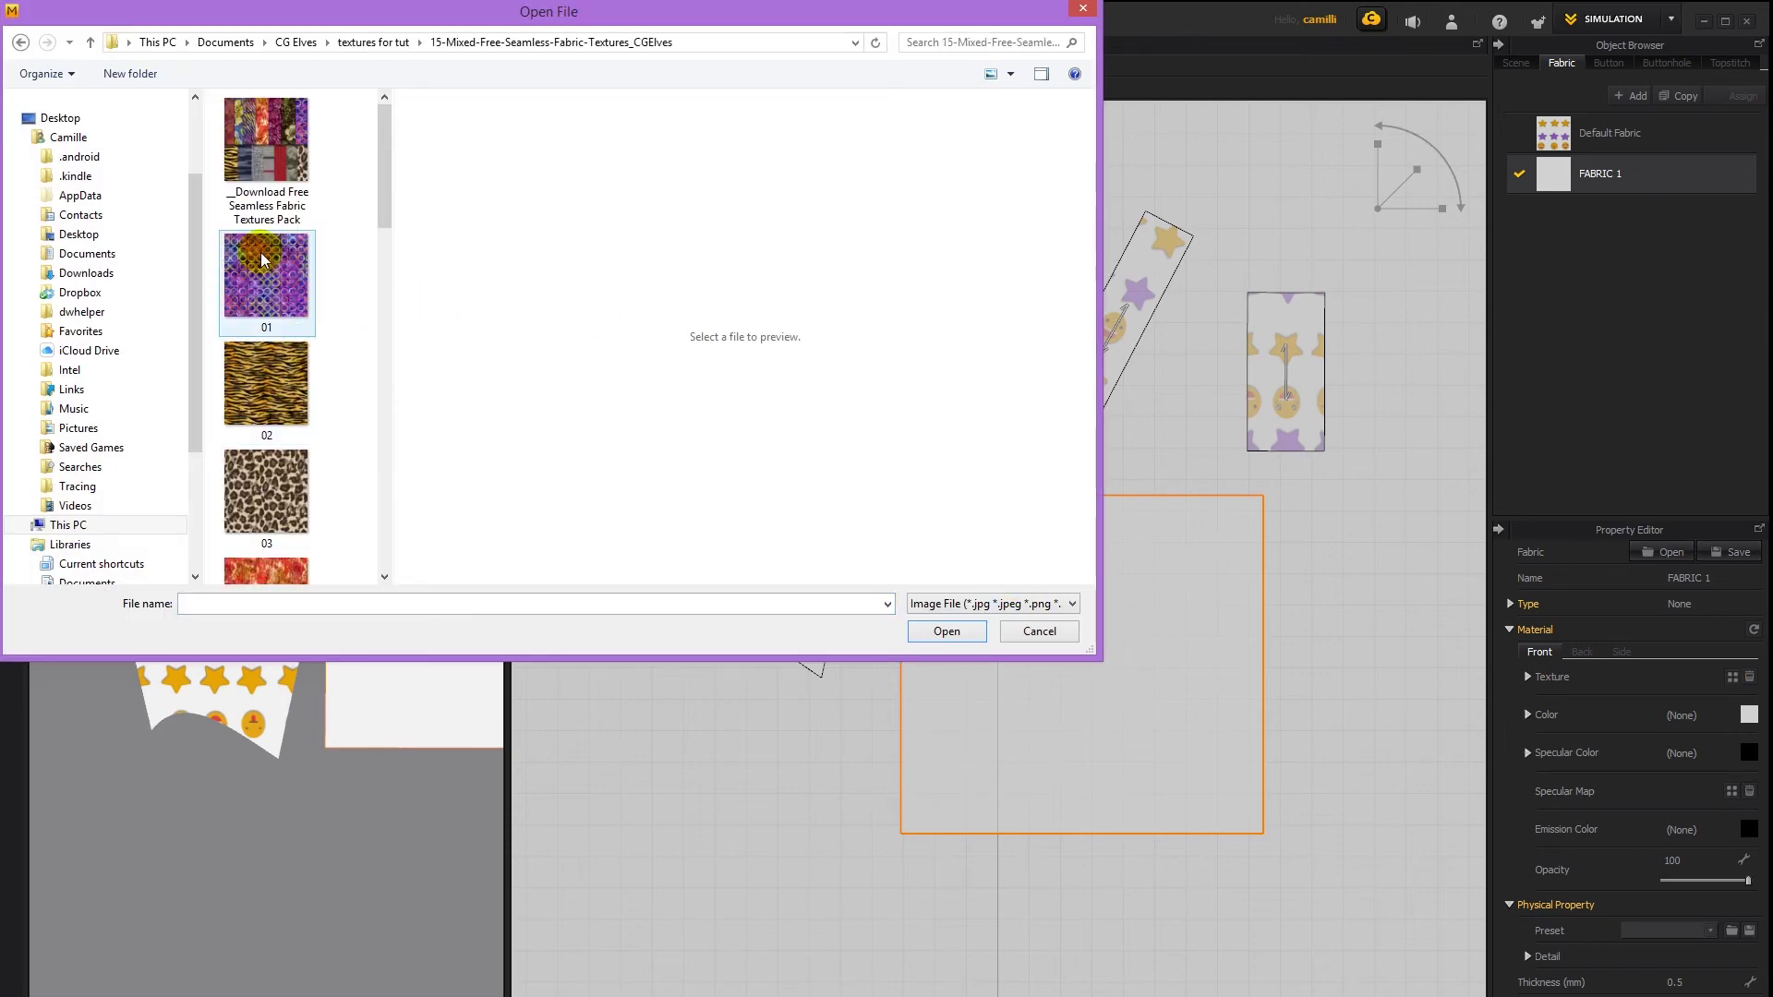
double_click(268, 275)
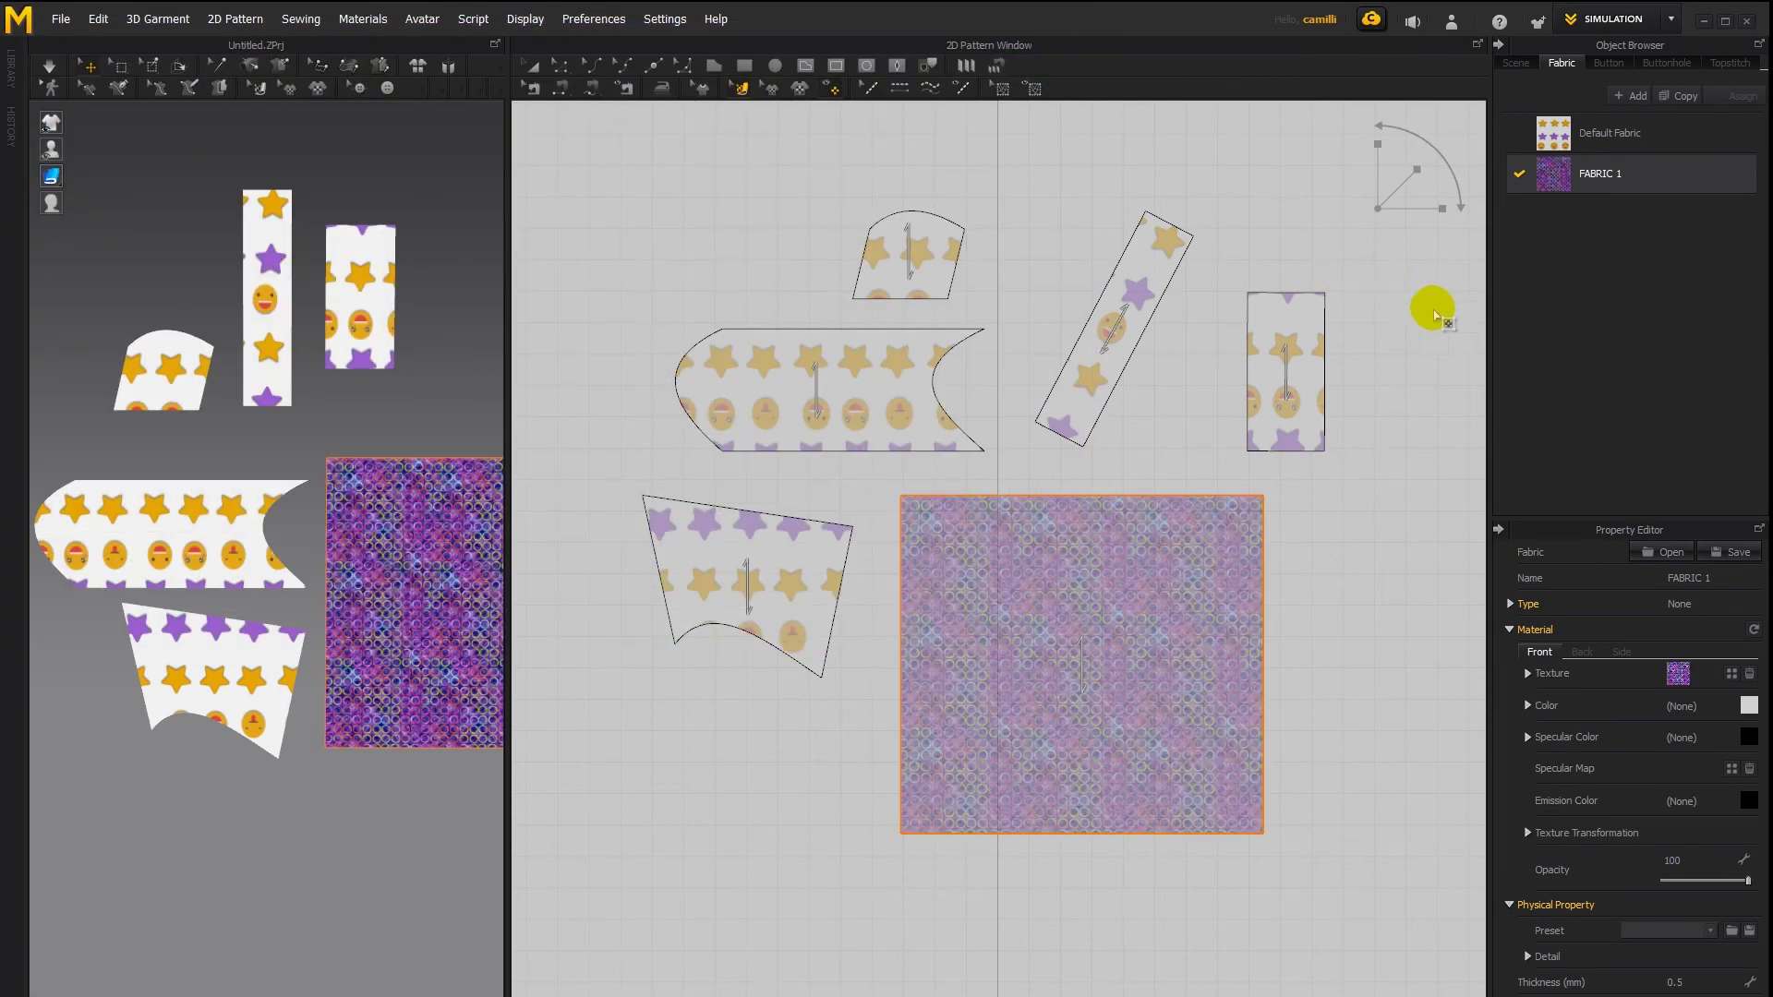
Apply FABRIC 1 to the diagonal strip and the small top piece
left_click(1376, 503)
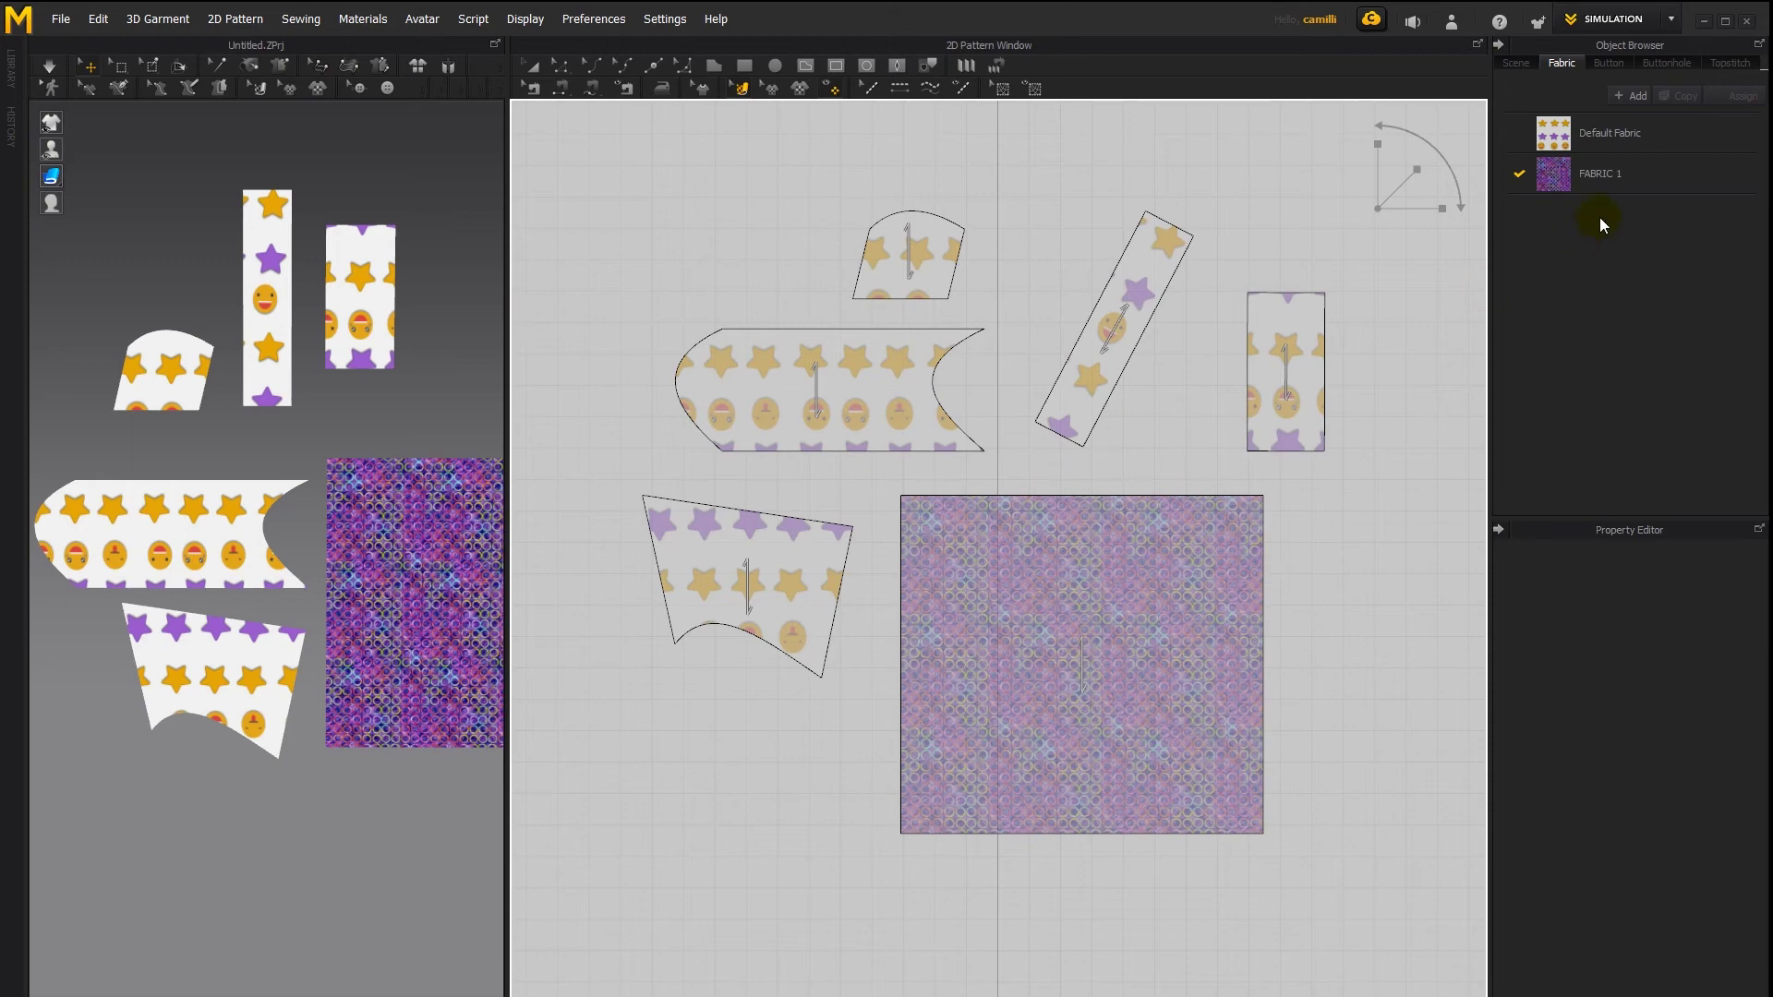
left_click(1639, 173)
left_click(1353, 434)
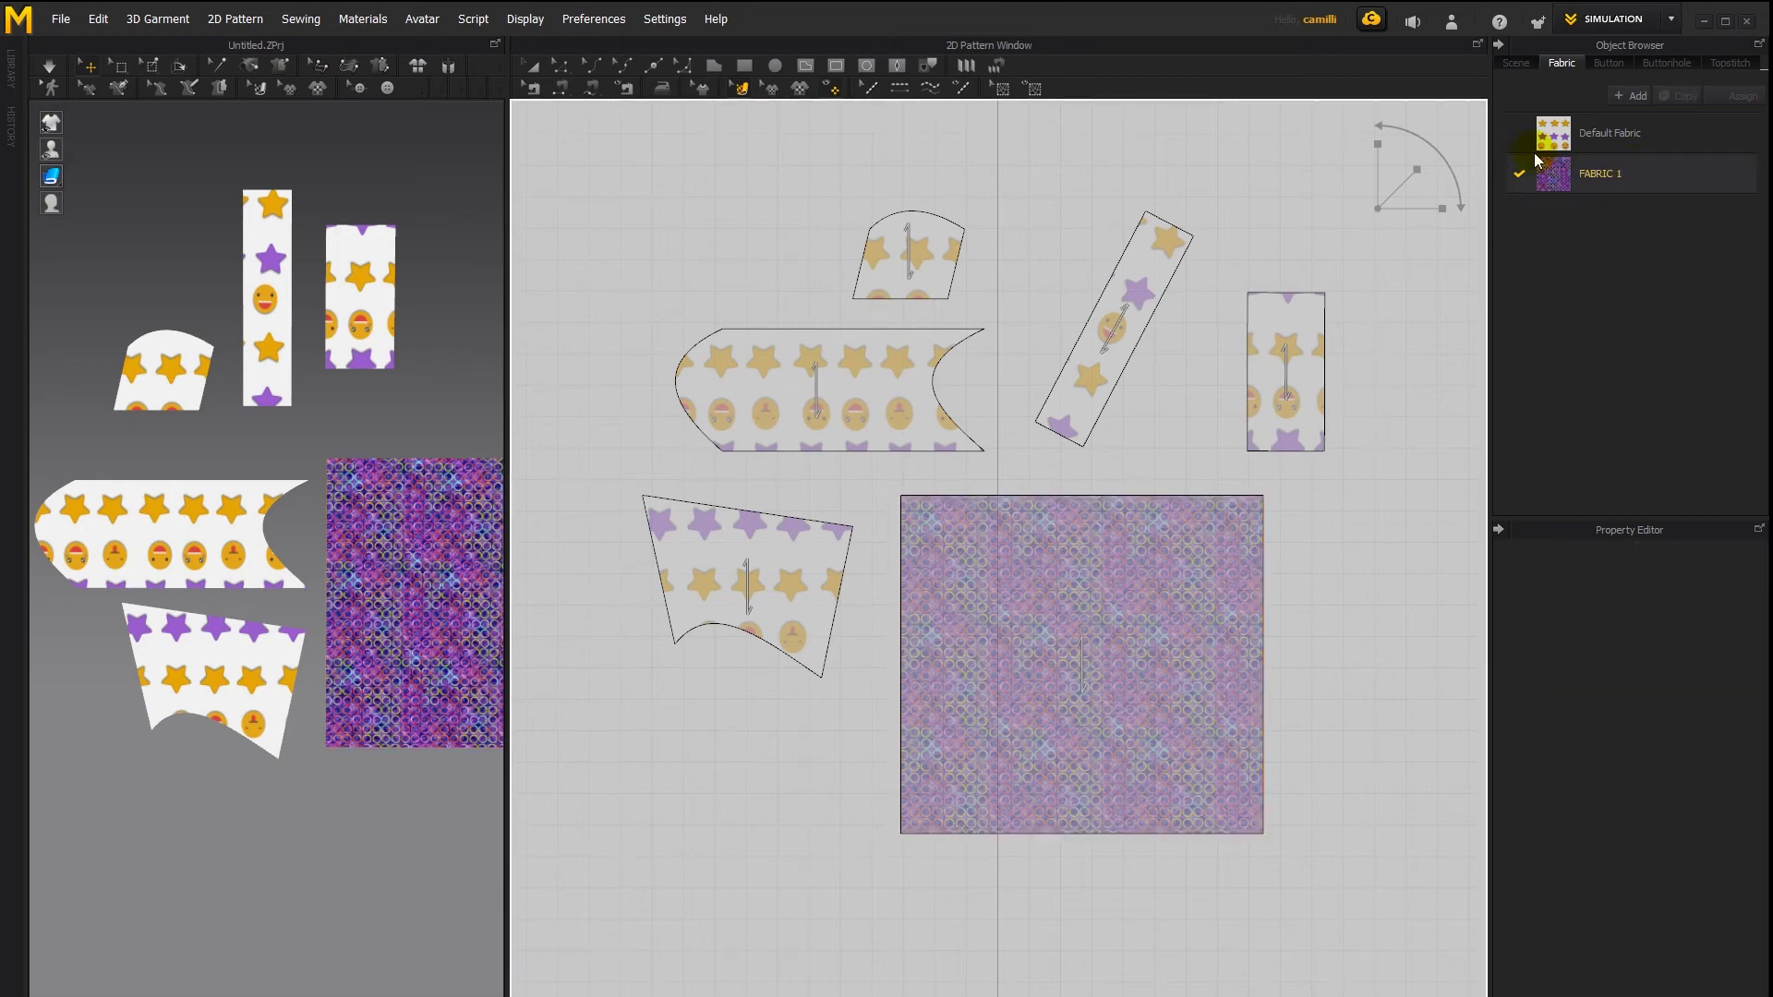
left_click(1155, 265)
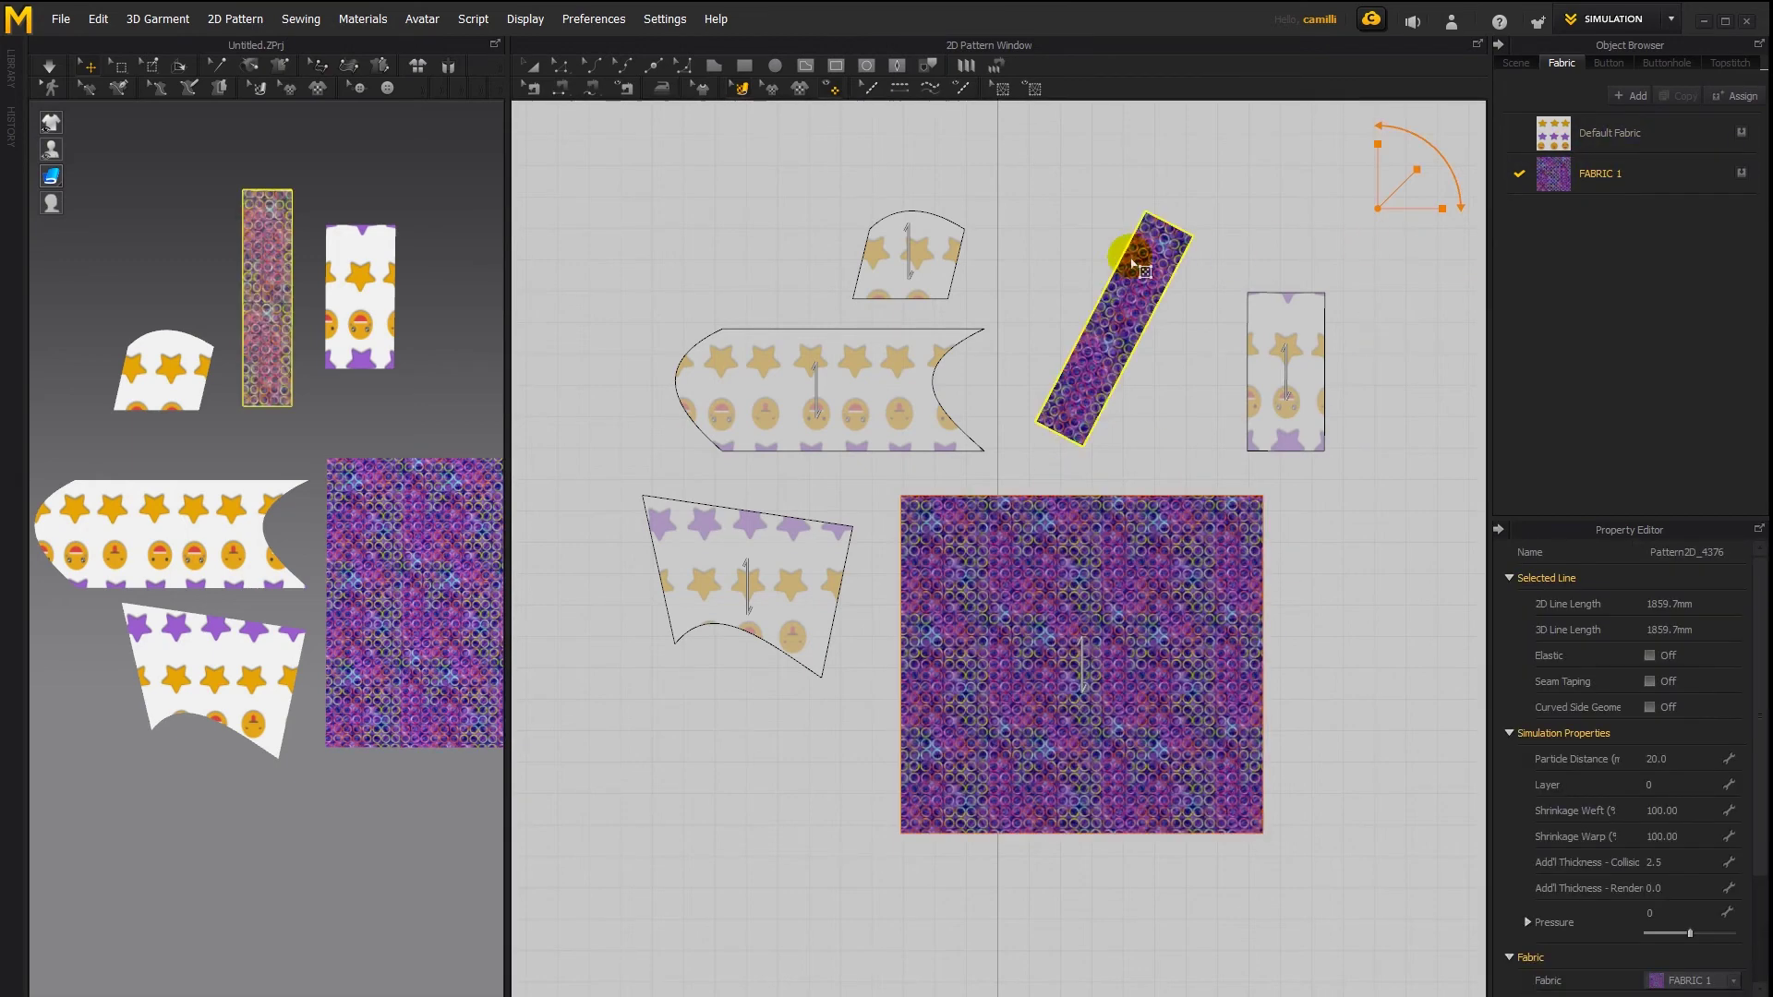
left_click_drag(1601, 177, 920, 269)
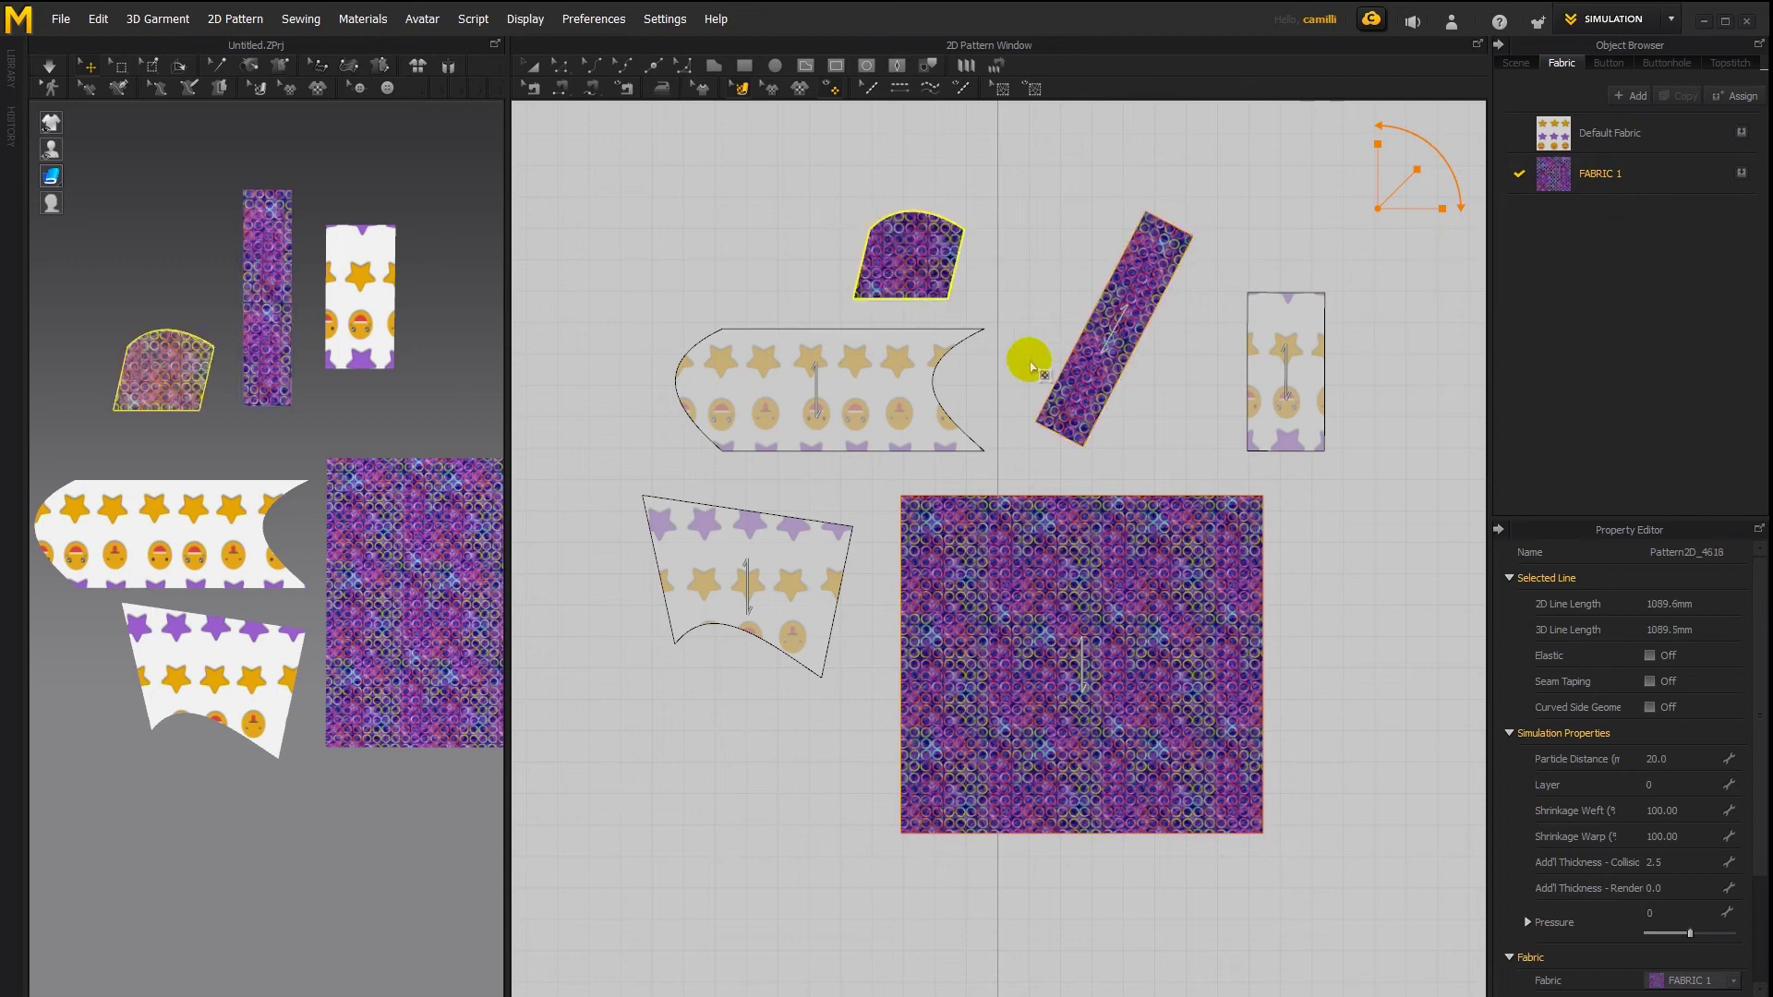
left_click(1354, 540)
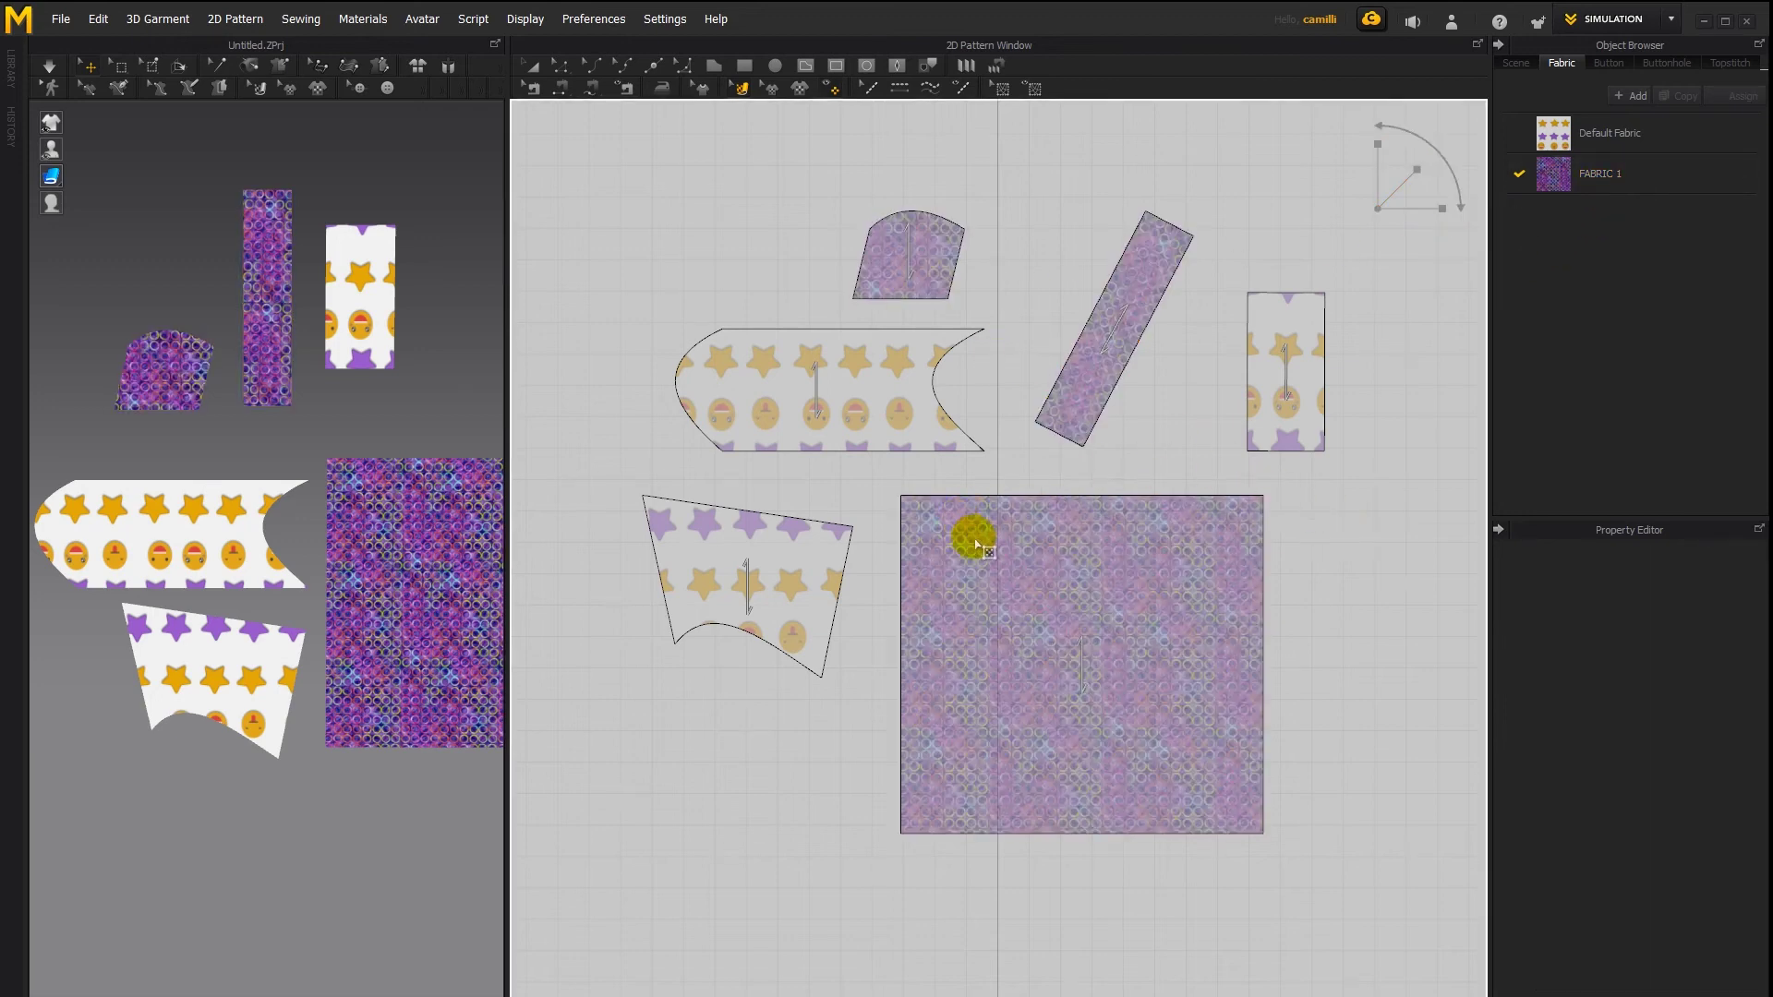
Select pieces sharing FABRIC 1, then all pieces sharing the star fabric
right_click(1023, 529)
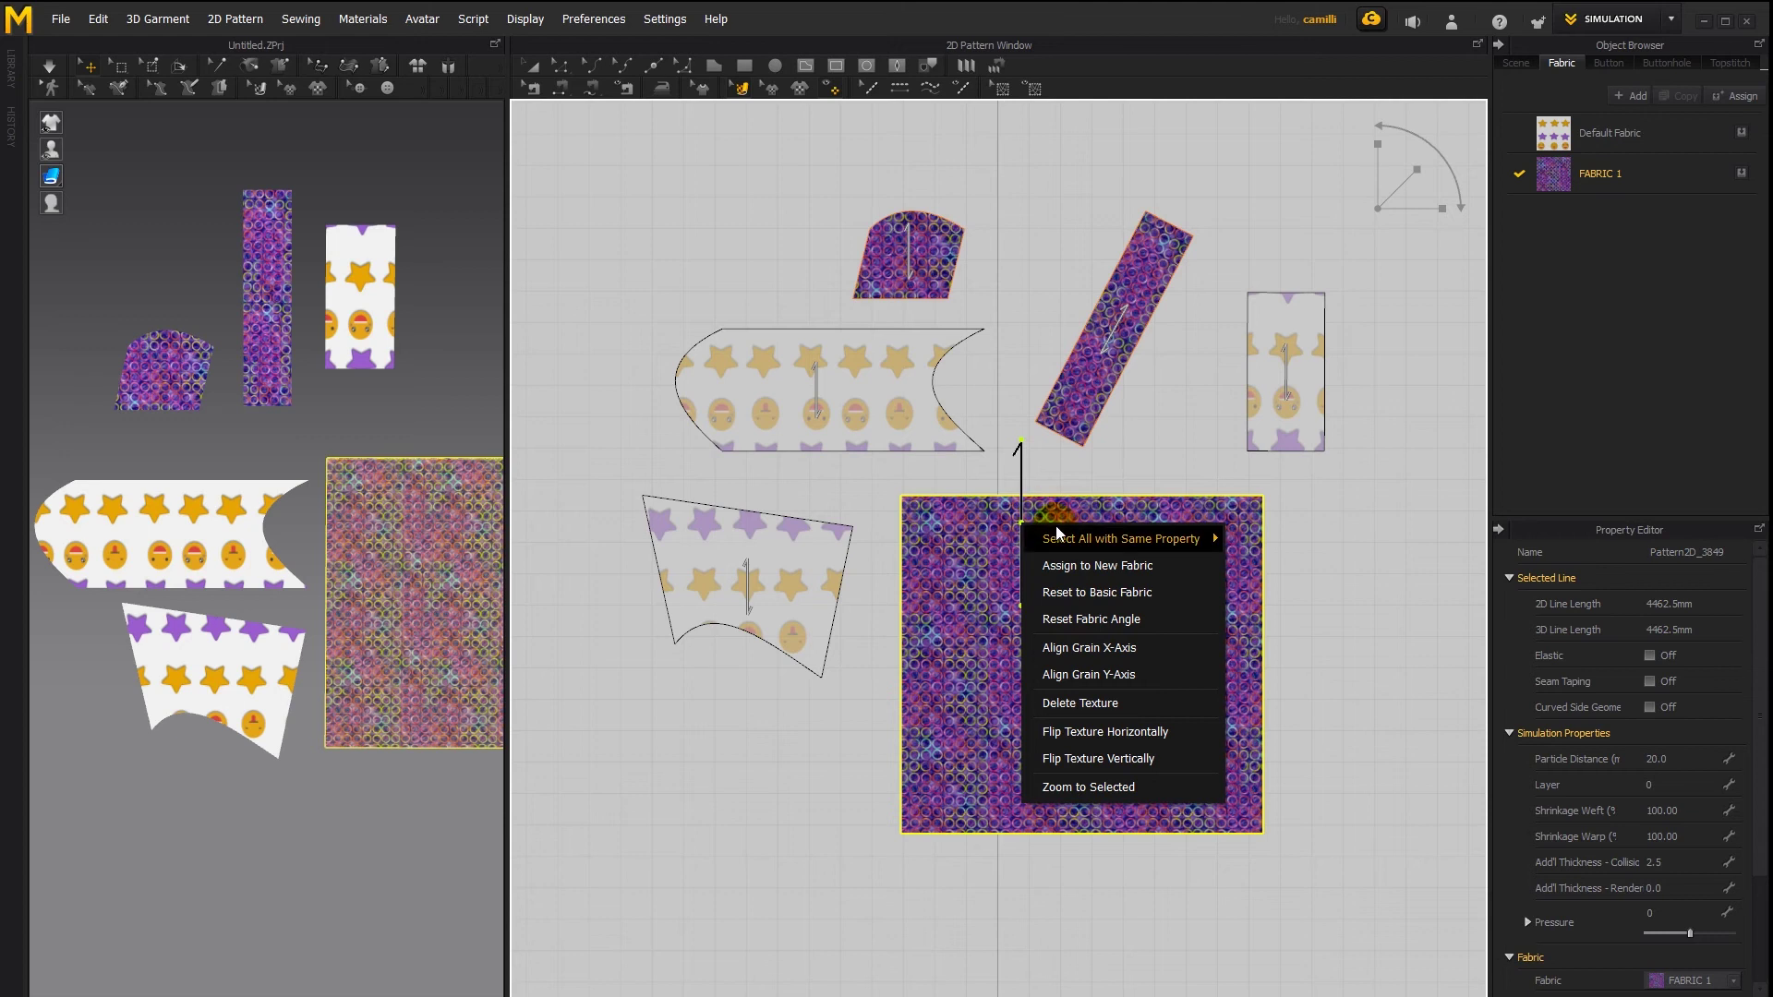
mouse_move(1056, 538)
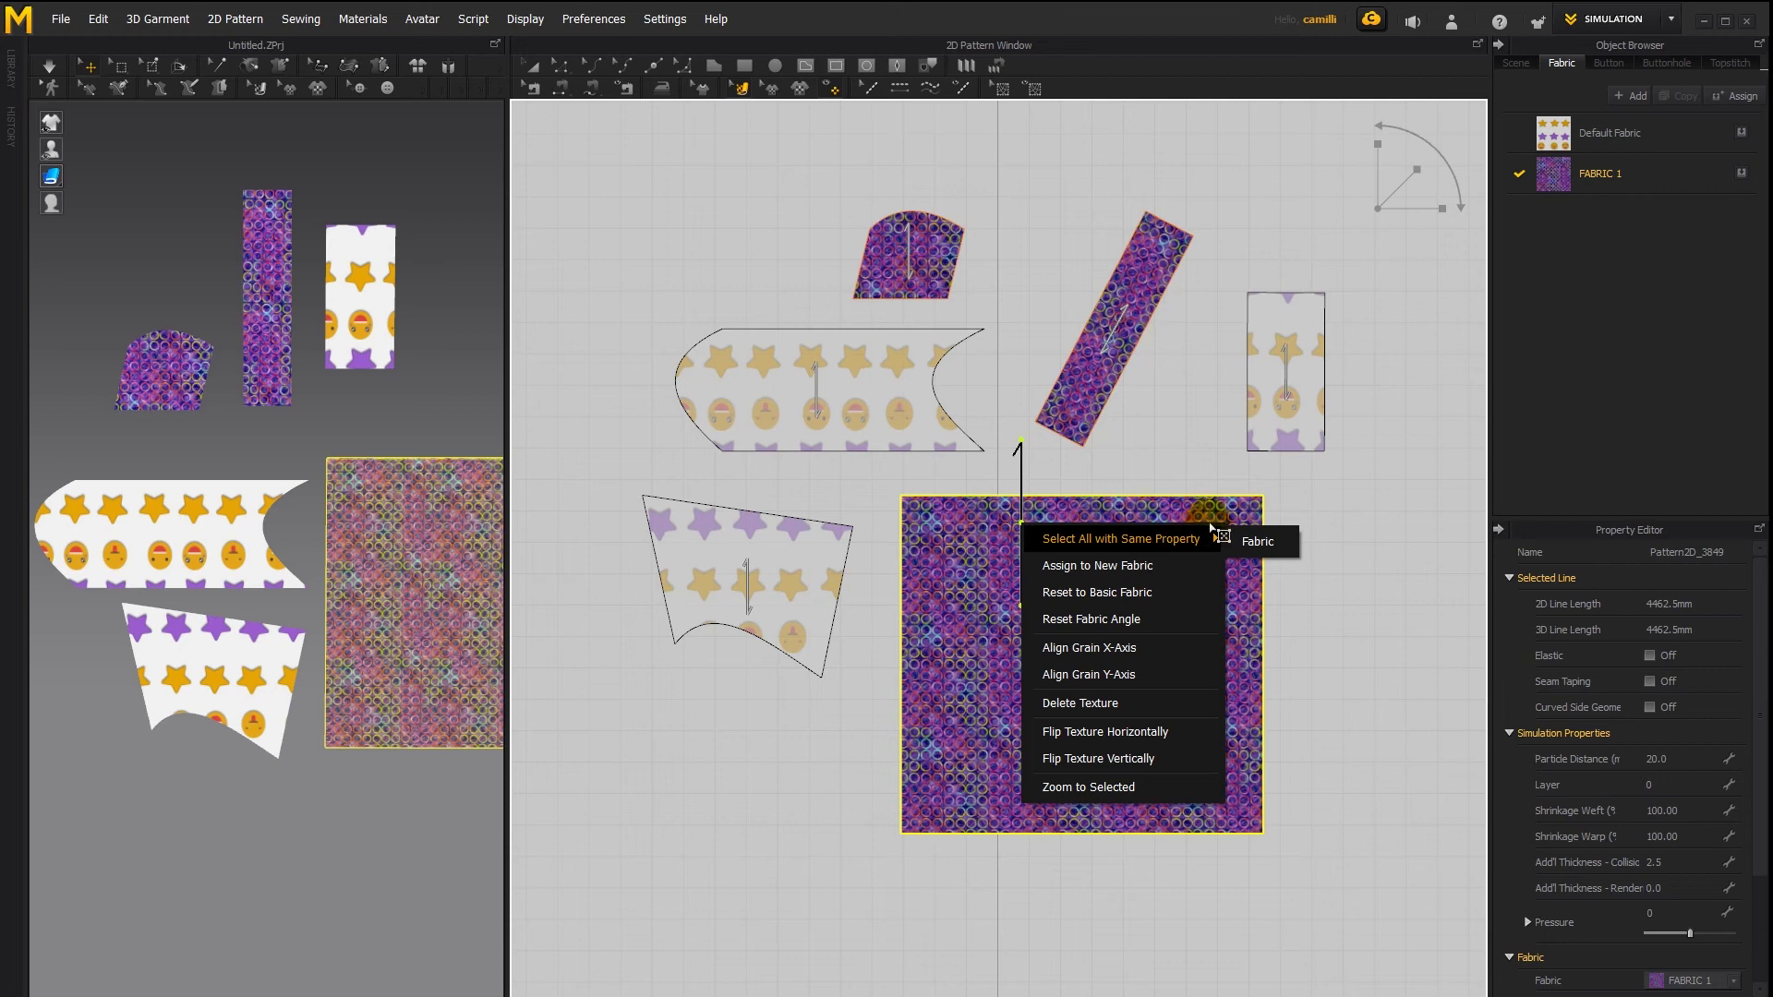
left_click(1258, 542)
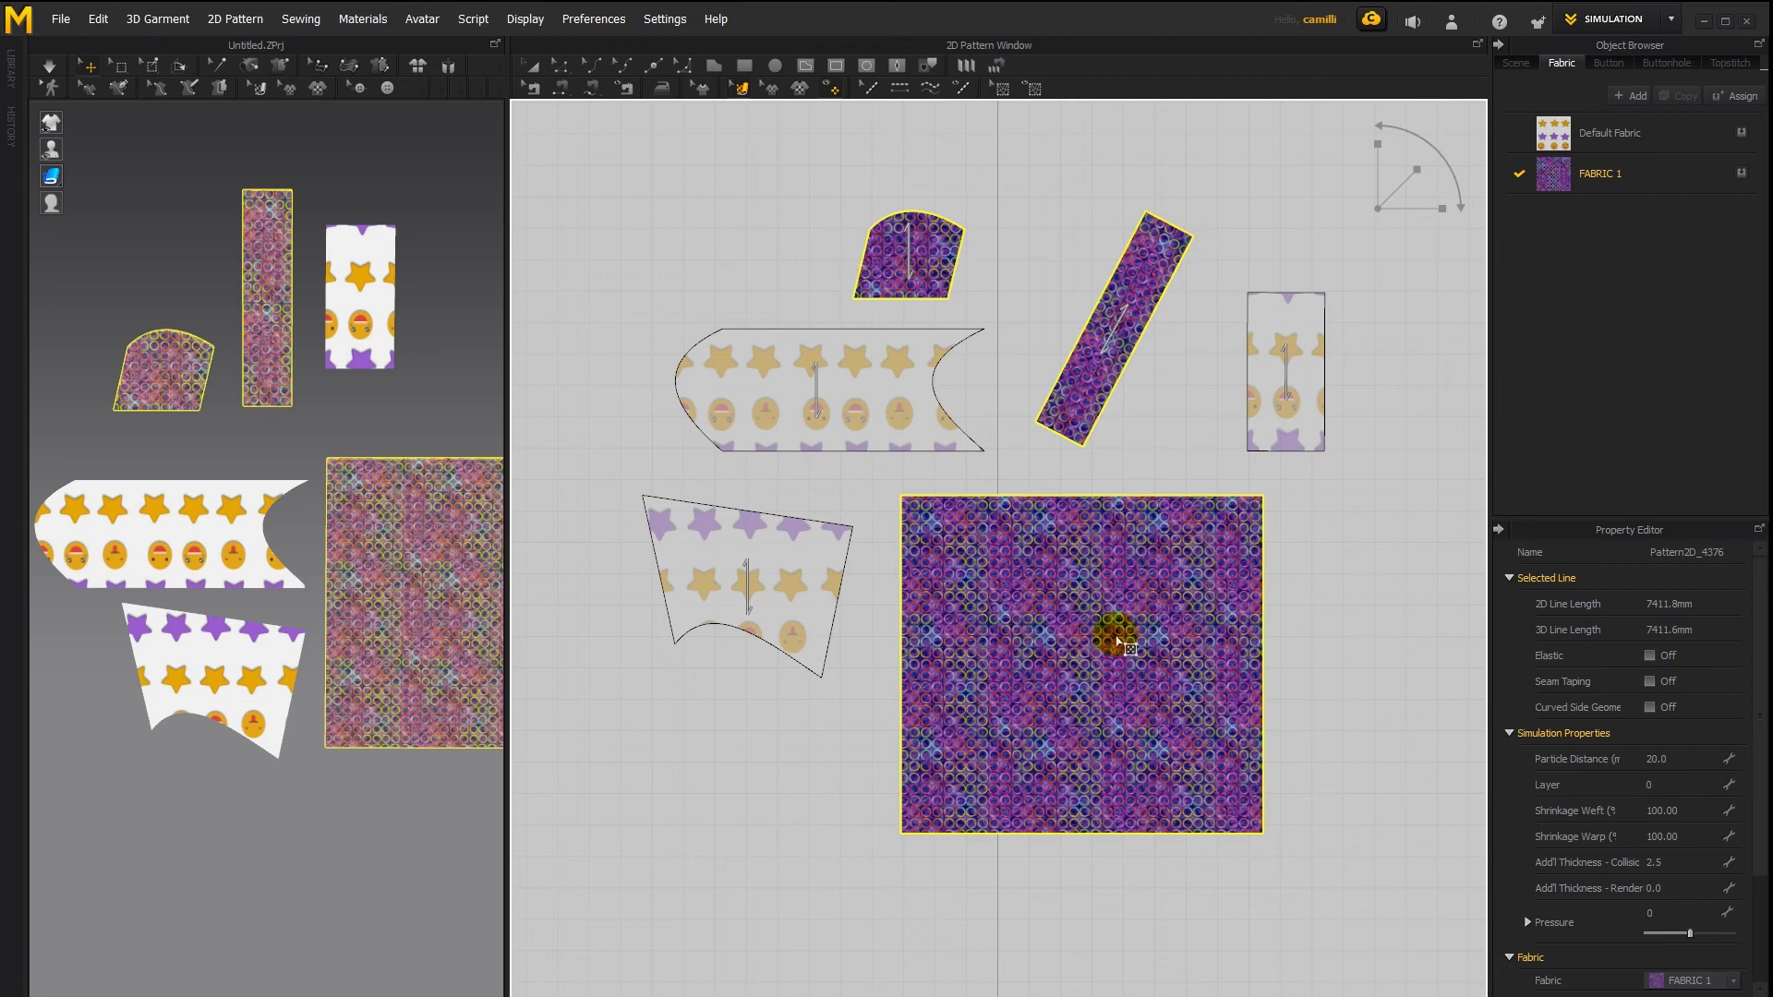
left_click(811, 379)
right_click(771, 379)
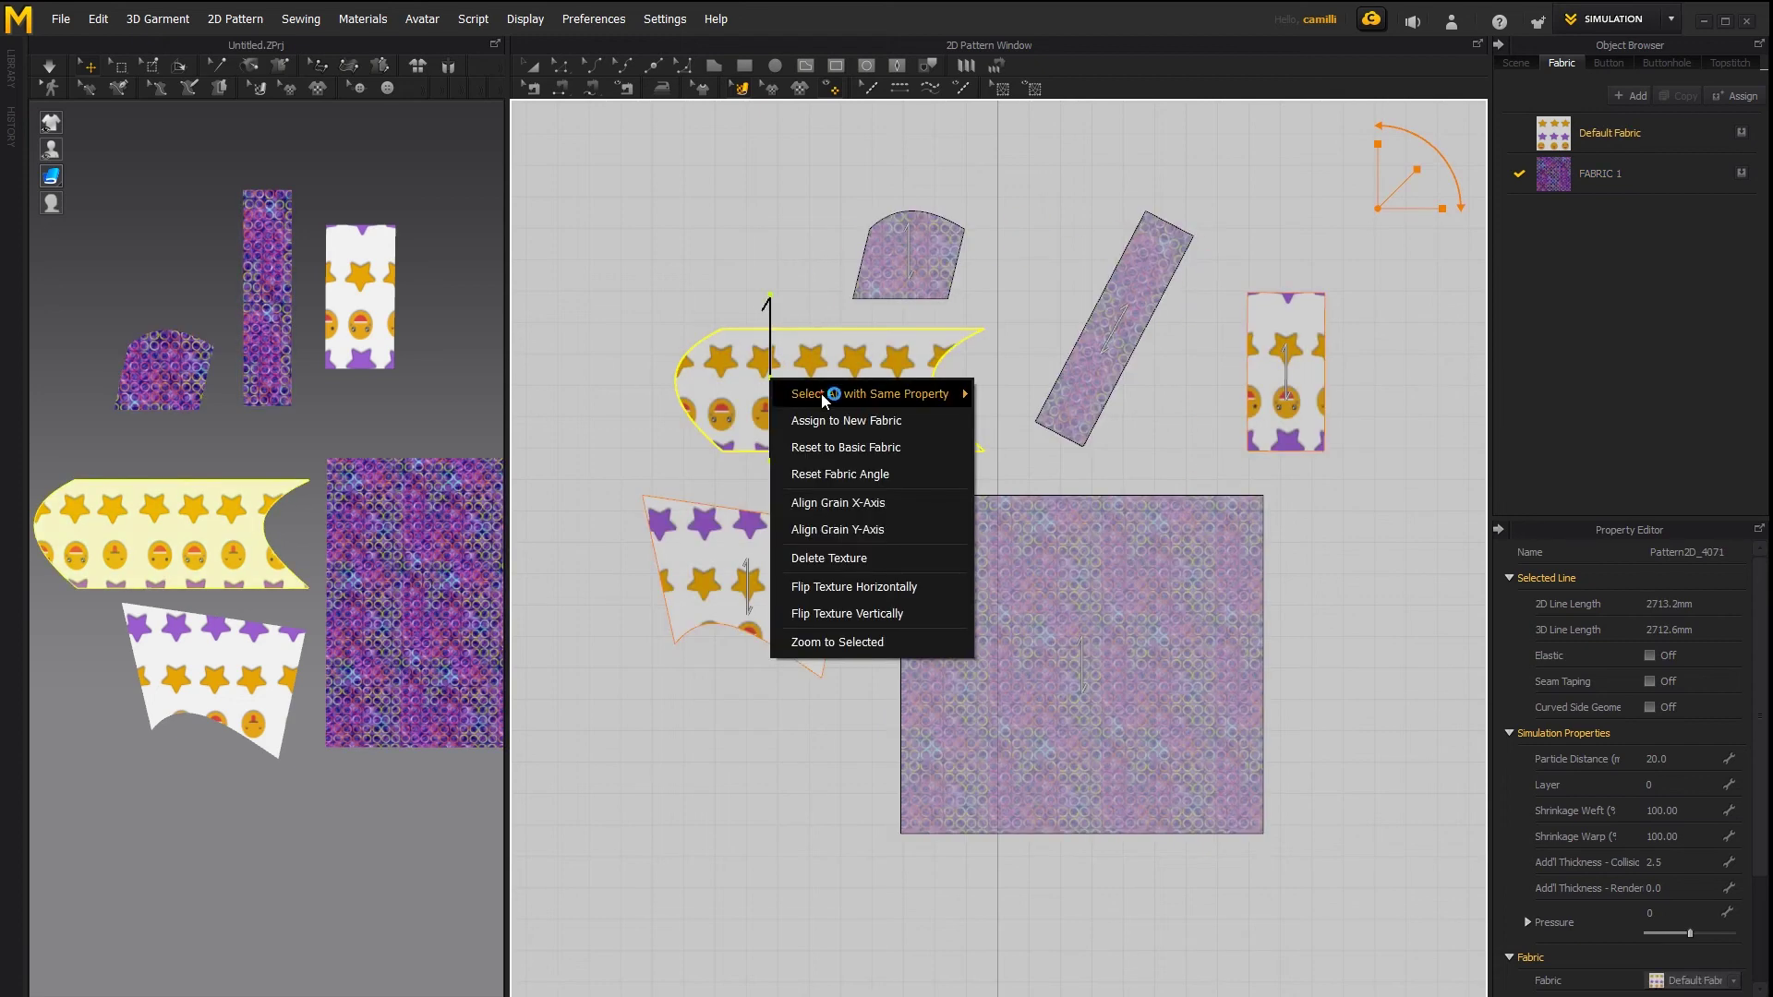
mouse_move(822, 395)
left_click(1006, 397)
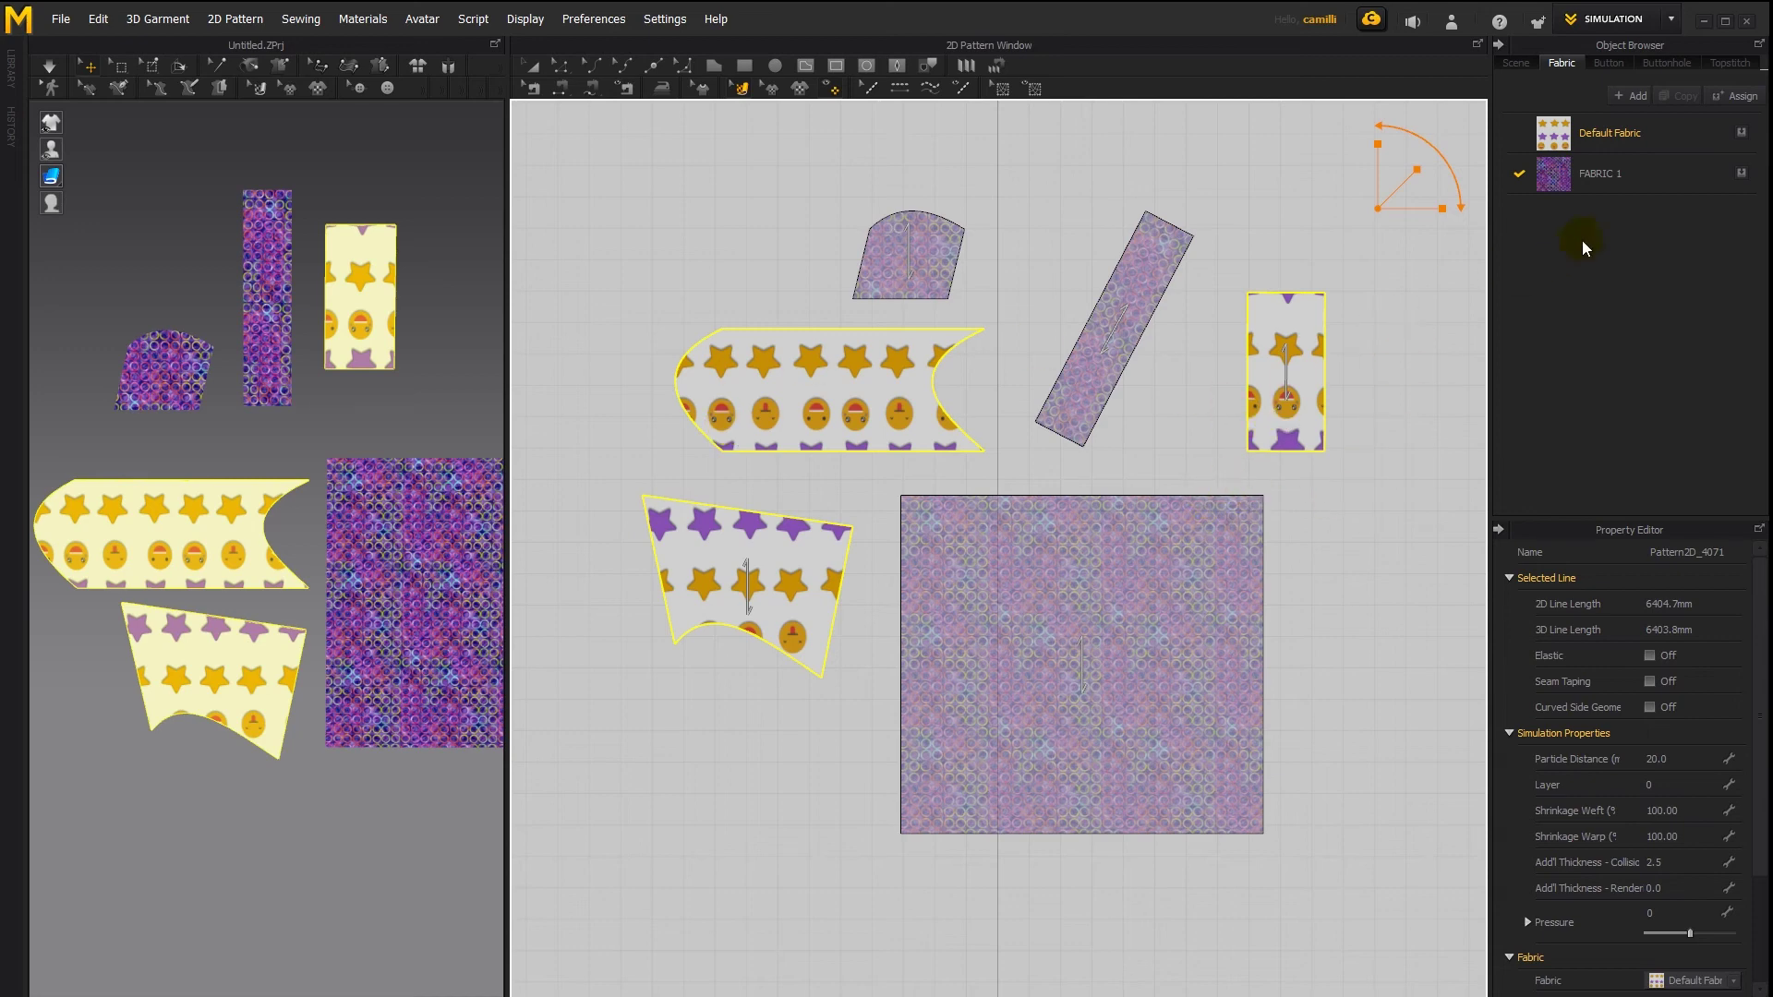
Try assigning FABRIC 1 and deleting the star pieces, undoing both with Ctrl+Z
left_click(1740, 176)
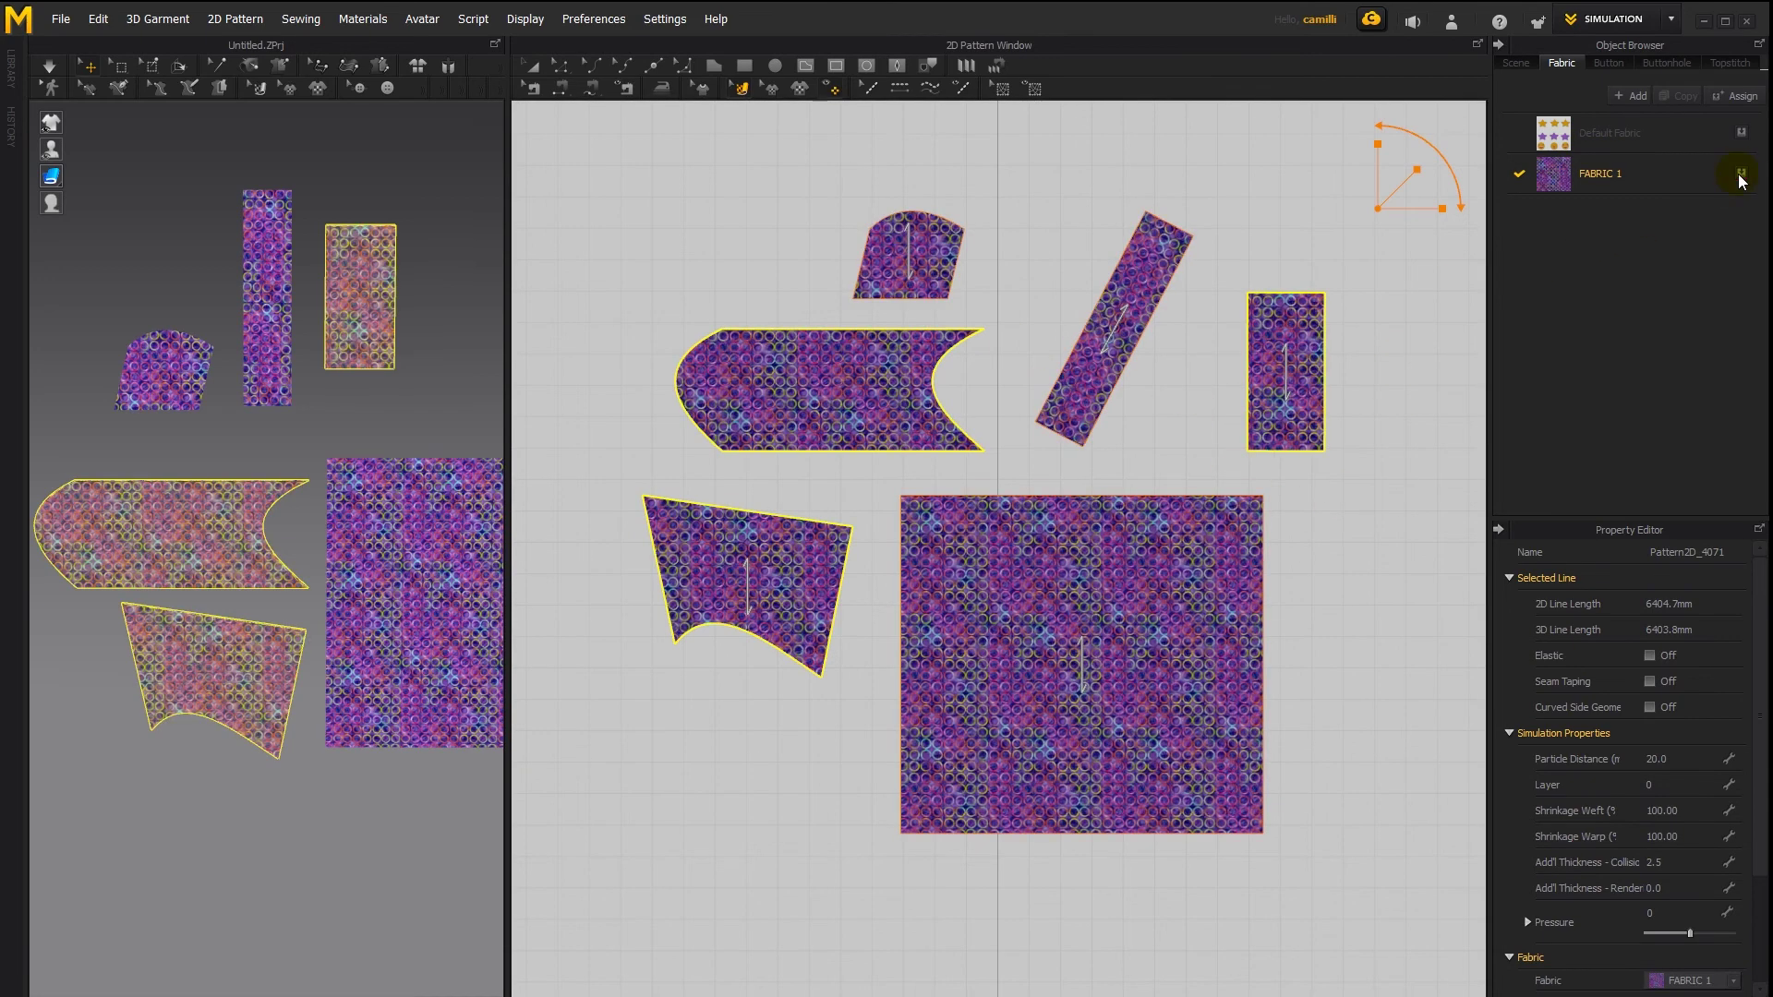
key("ctrl+z")
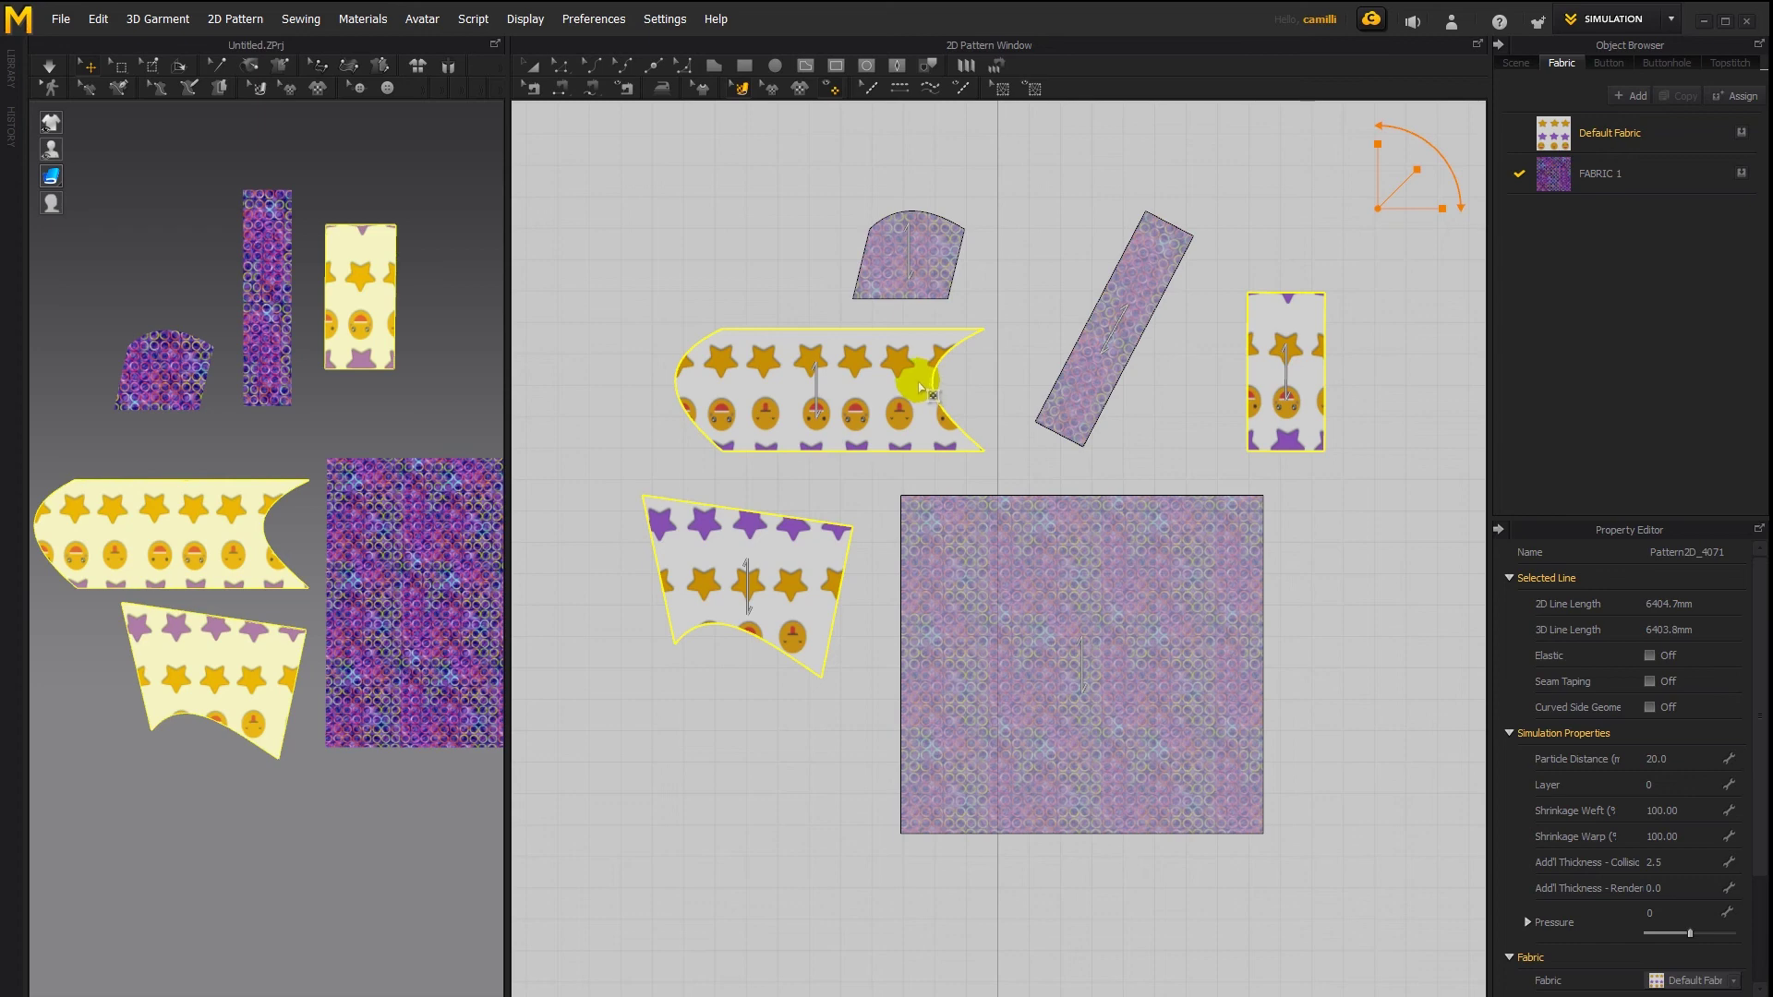
key("Delete")
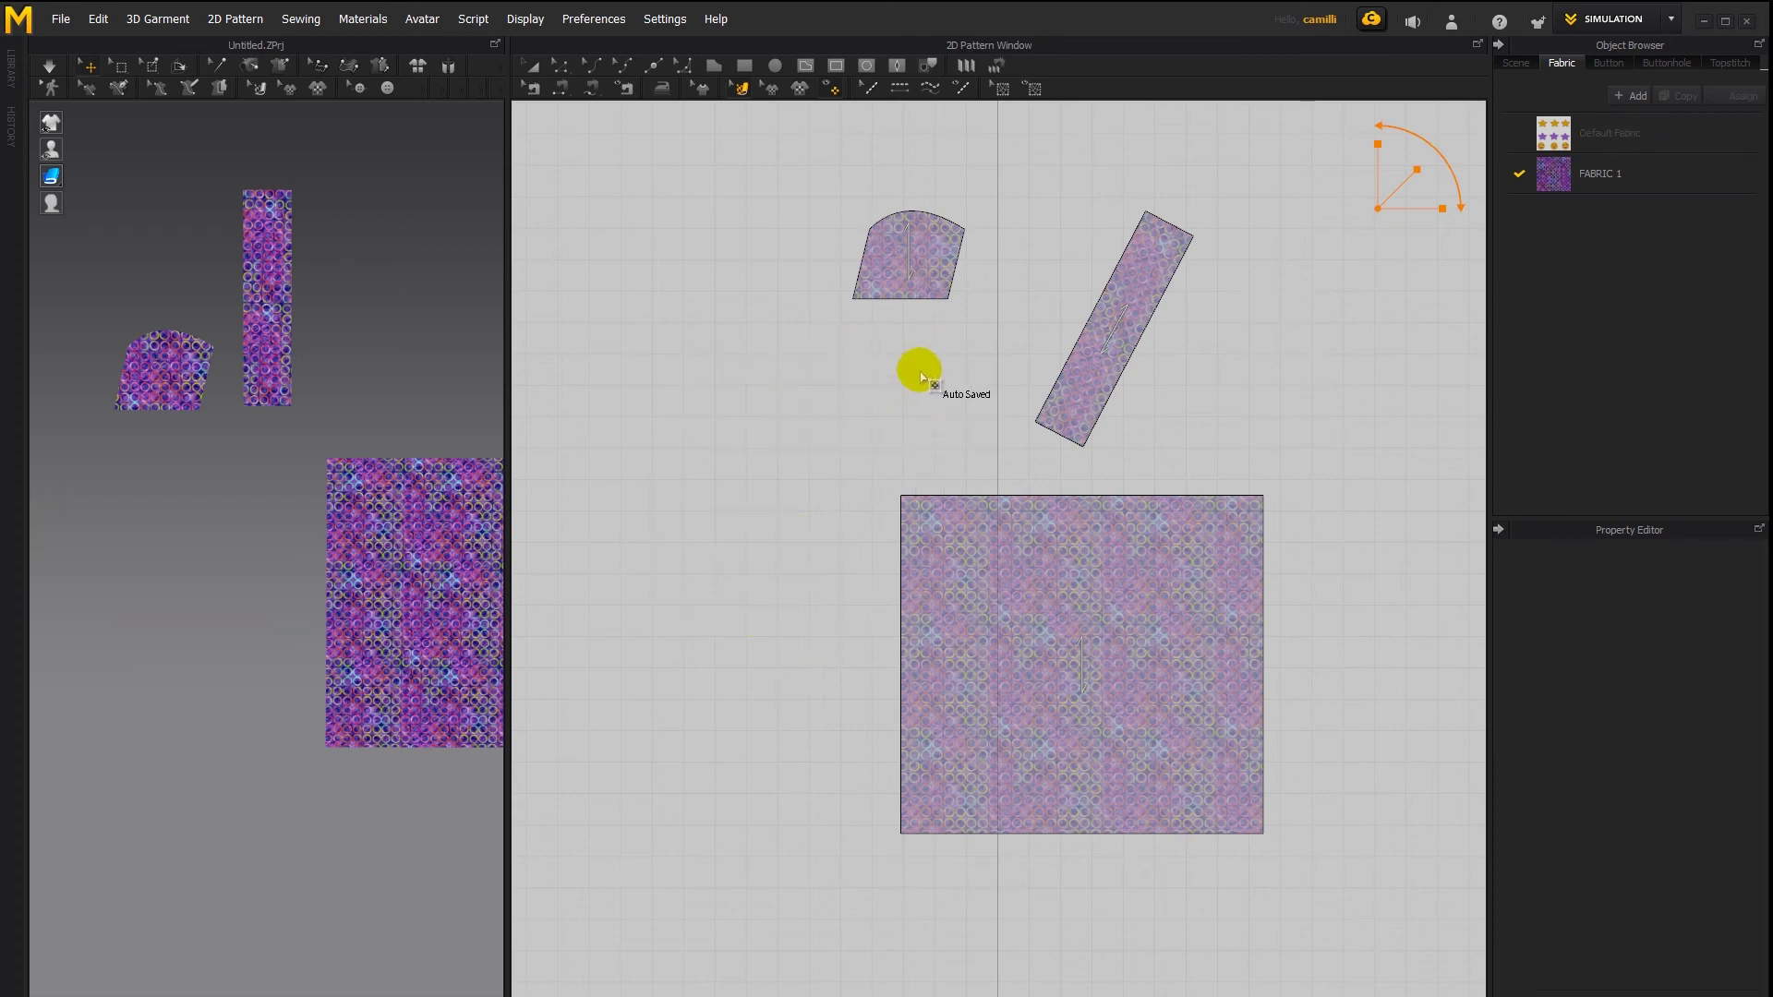
key("ctrl+z")
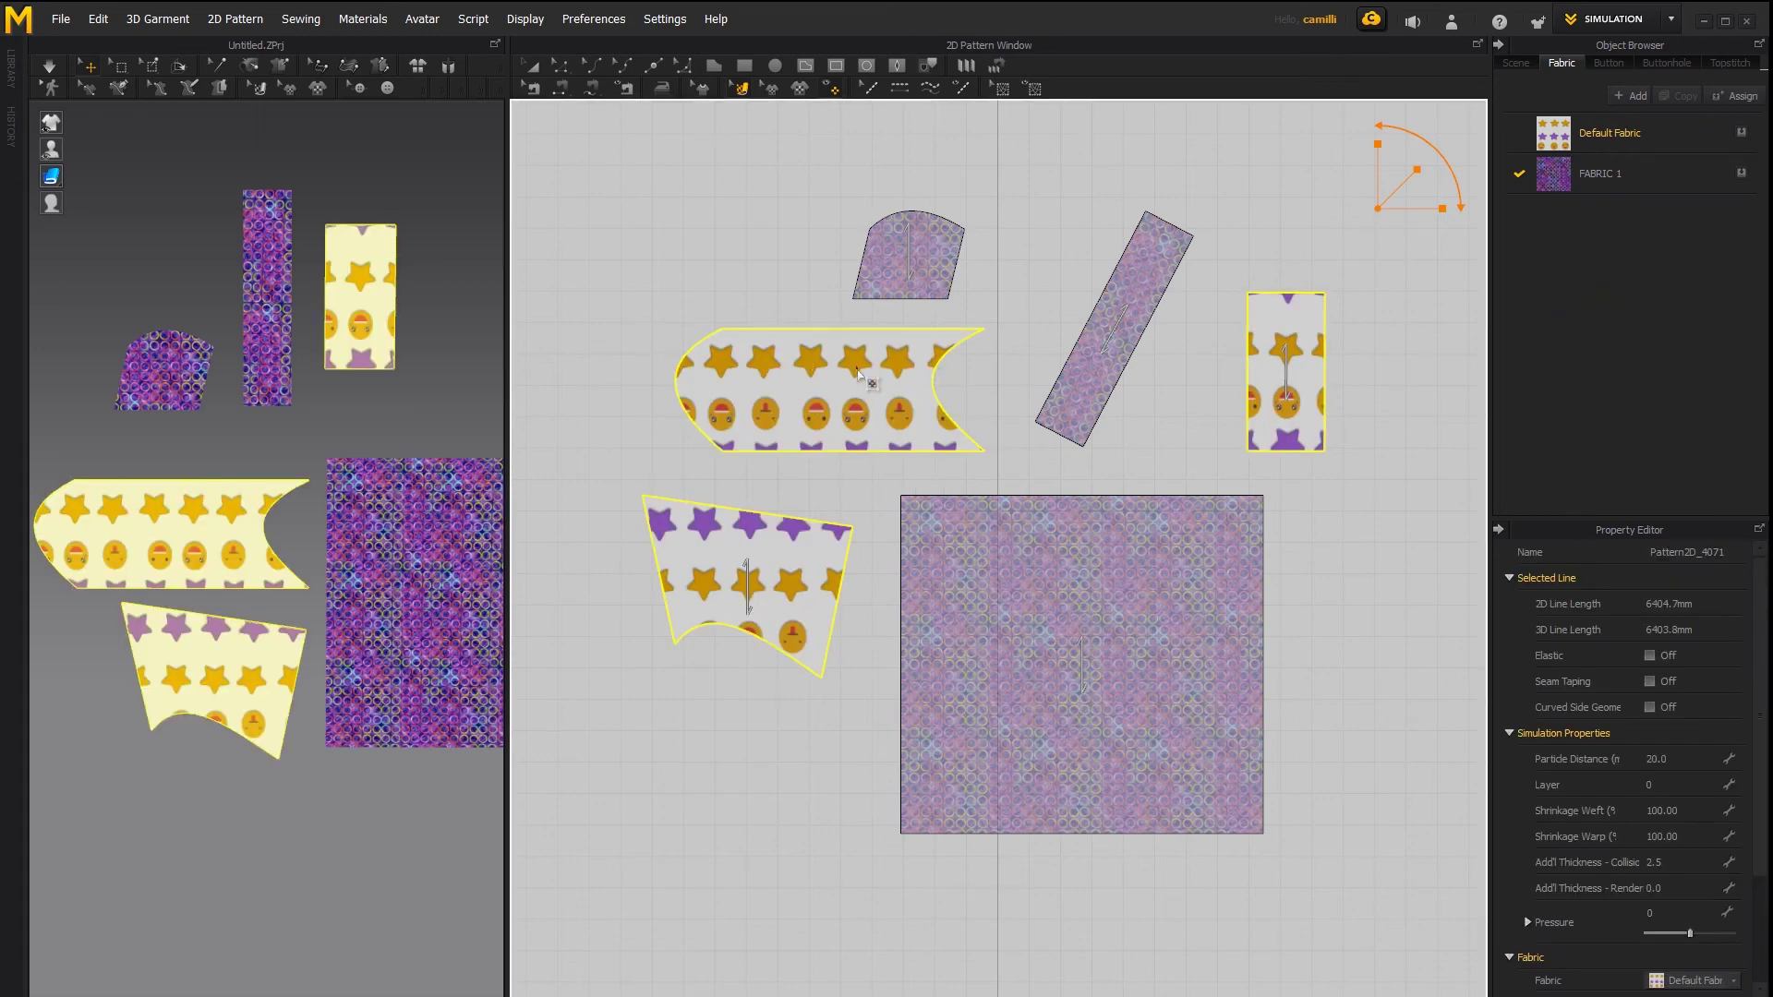
right_click(855, 366)
Assign the three star pieces to new fabric FABRIC 2 and select it
left_click(908, 408)
left_click(1559, 225)
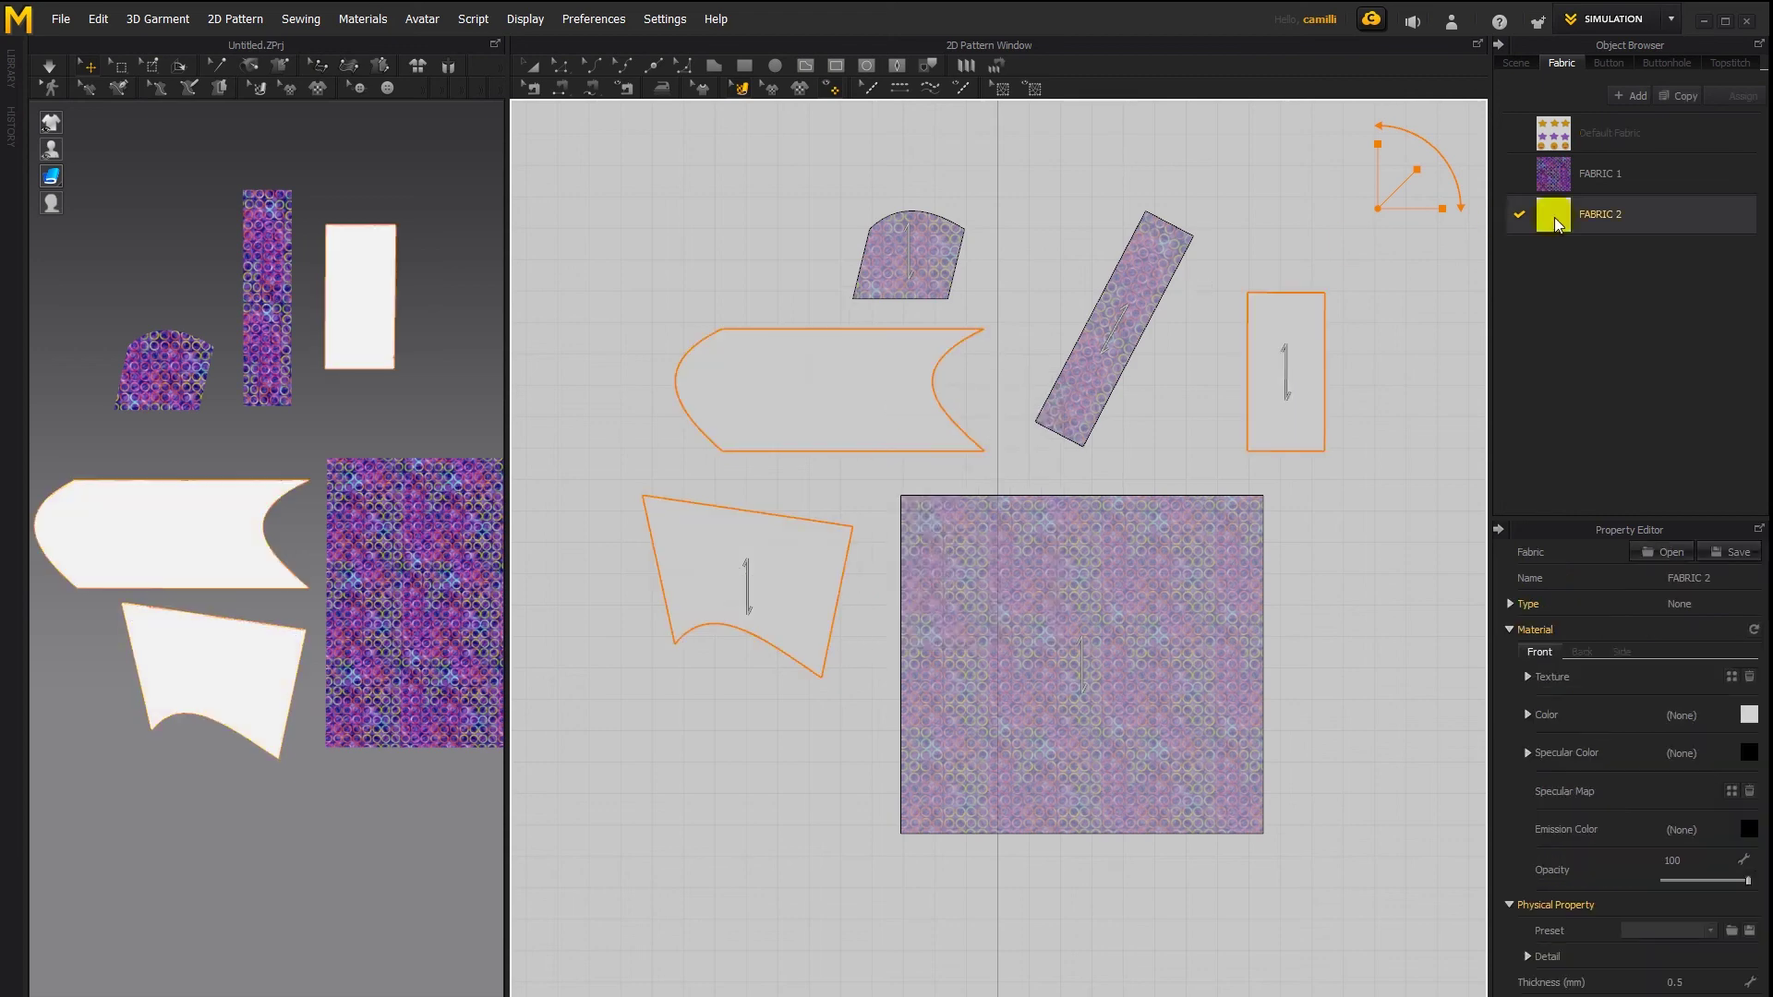